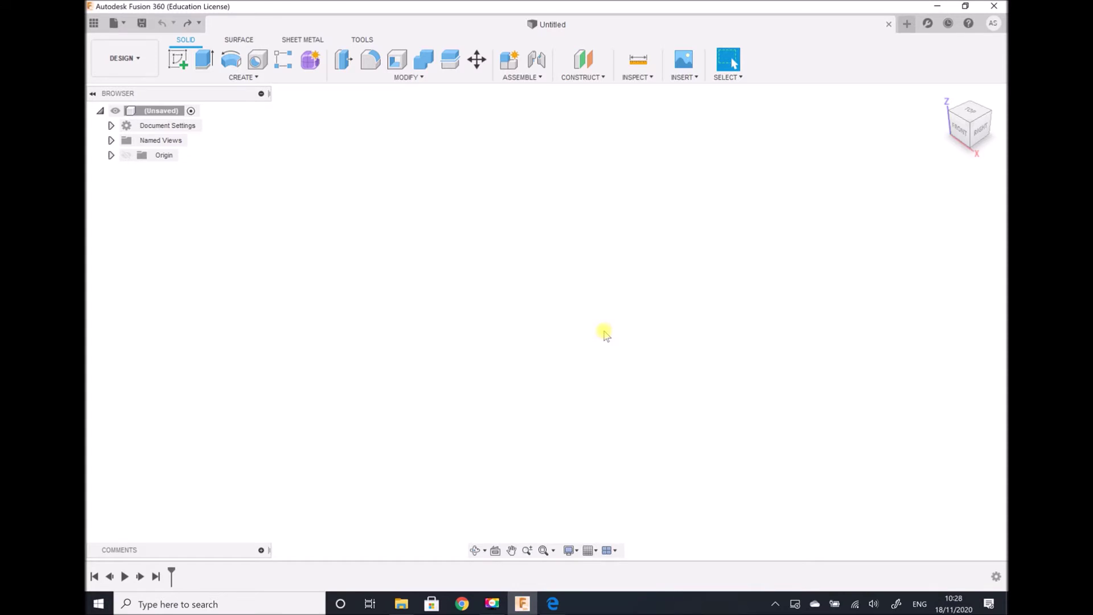
# Sketch a 140 mm diameter circle centred on the origin on the vertical YZ plane and finish the sketch.
pyautogui.click(177, 60)
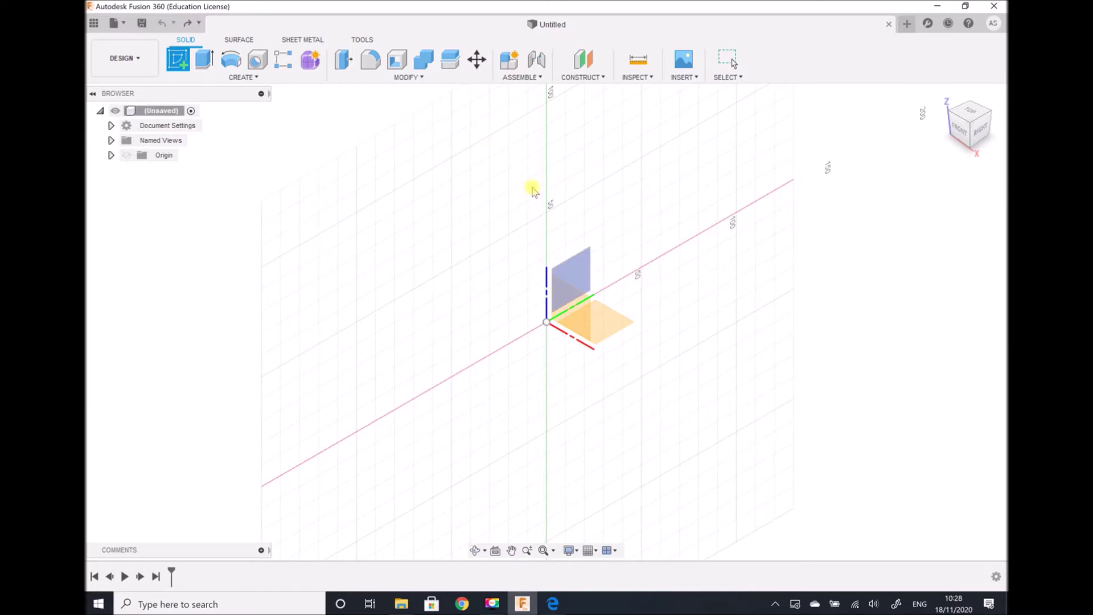
pyautogui.click(579, 277)
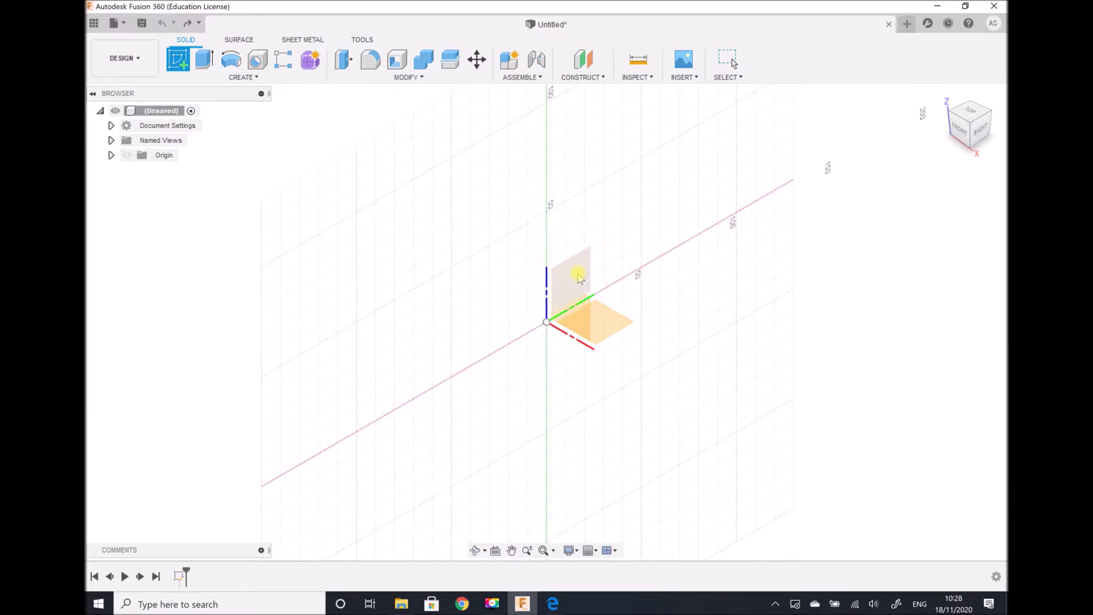
pyautogui.click(231, 59)
pyautogui.click(546, 322)
pyautogui.write('1')
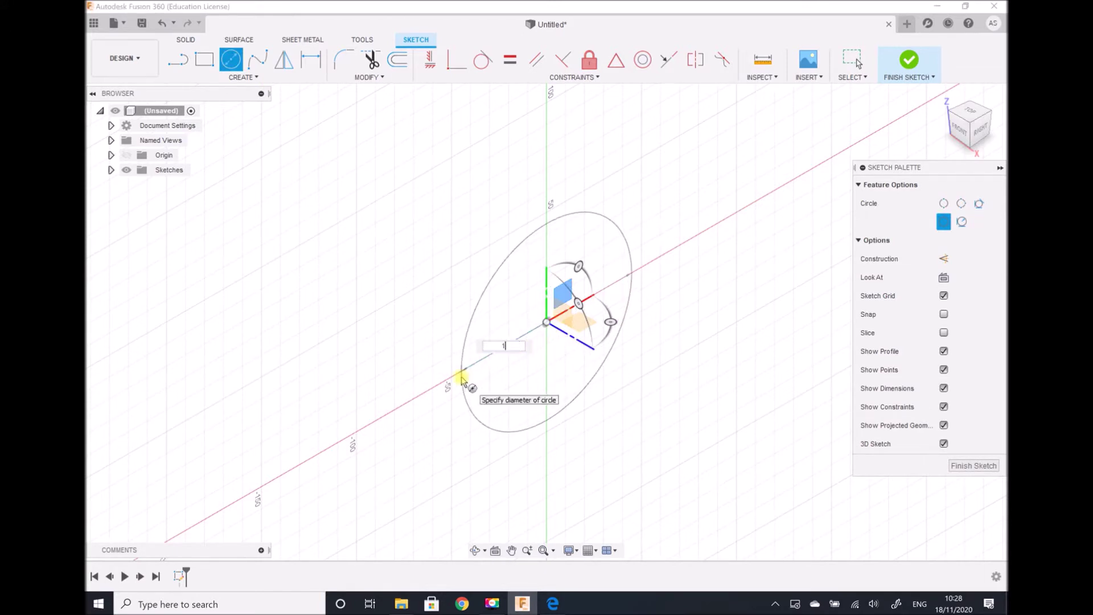
pyautogui.write('40')
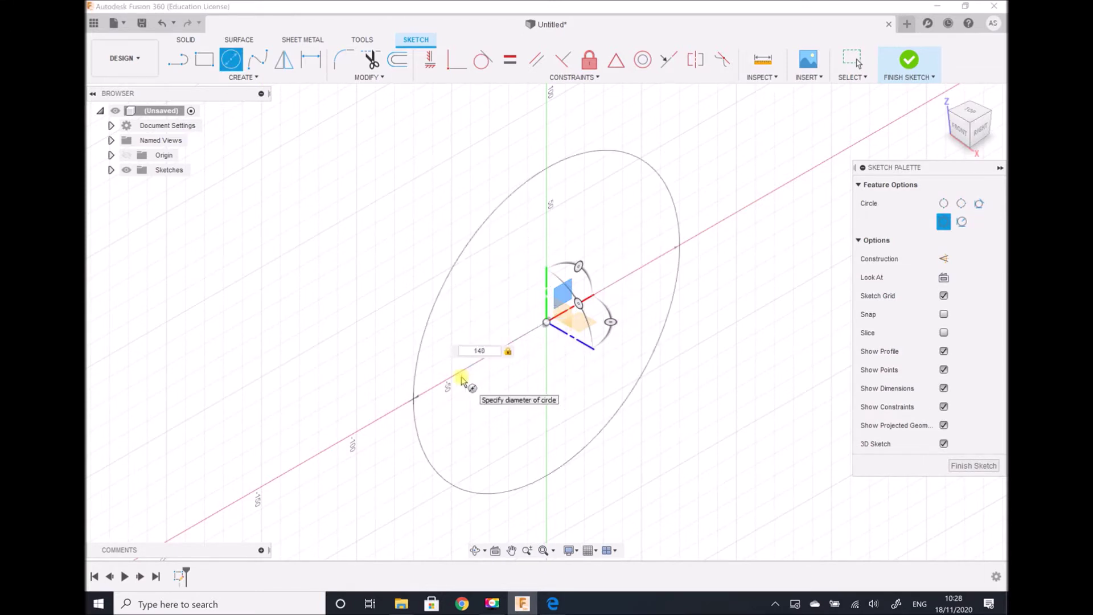
pyautogui.press('Return')
pyautogui.press('Escape')
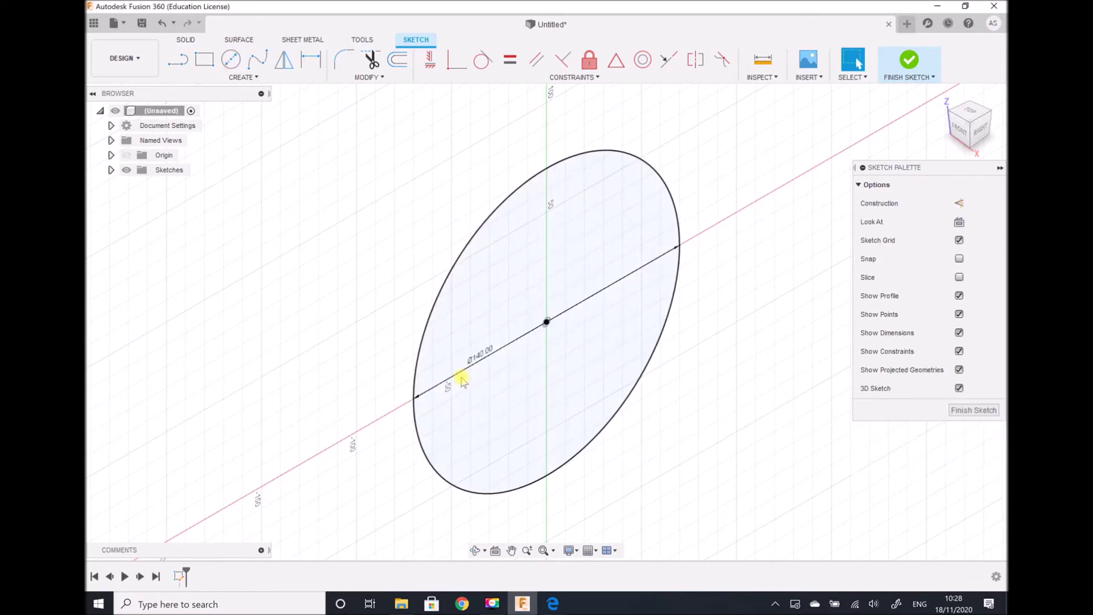
pyautogui.click(973, 411)
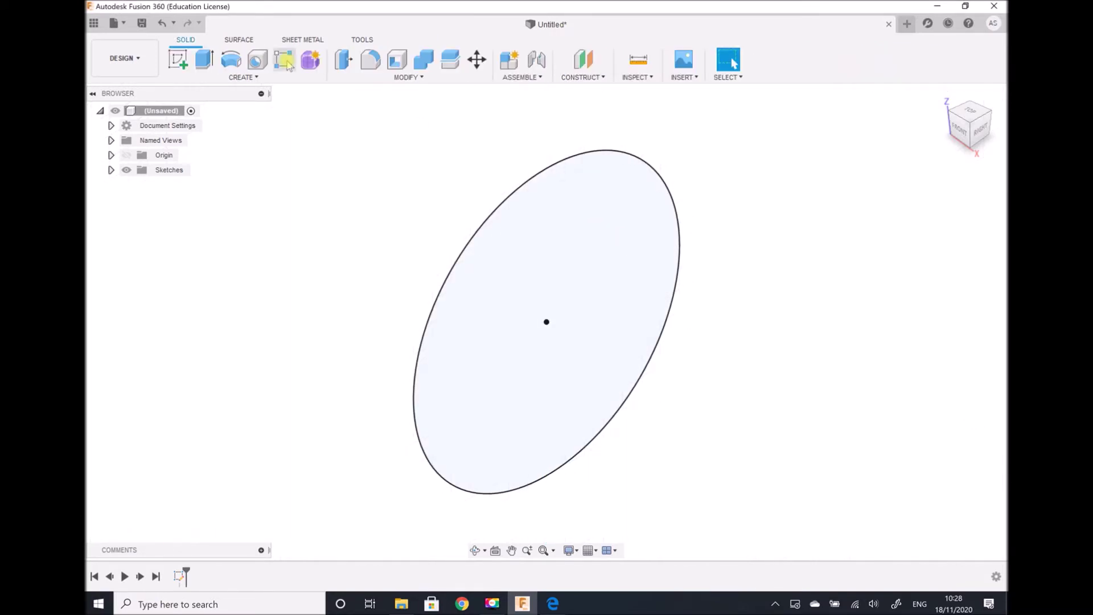
# Extrude the circular profile 2500 mm to one side as a new body.
pyautogui.click(205, 60)
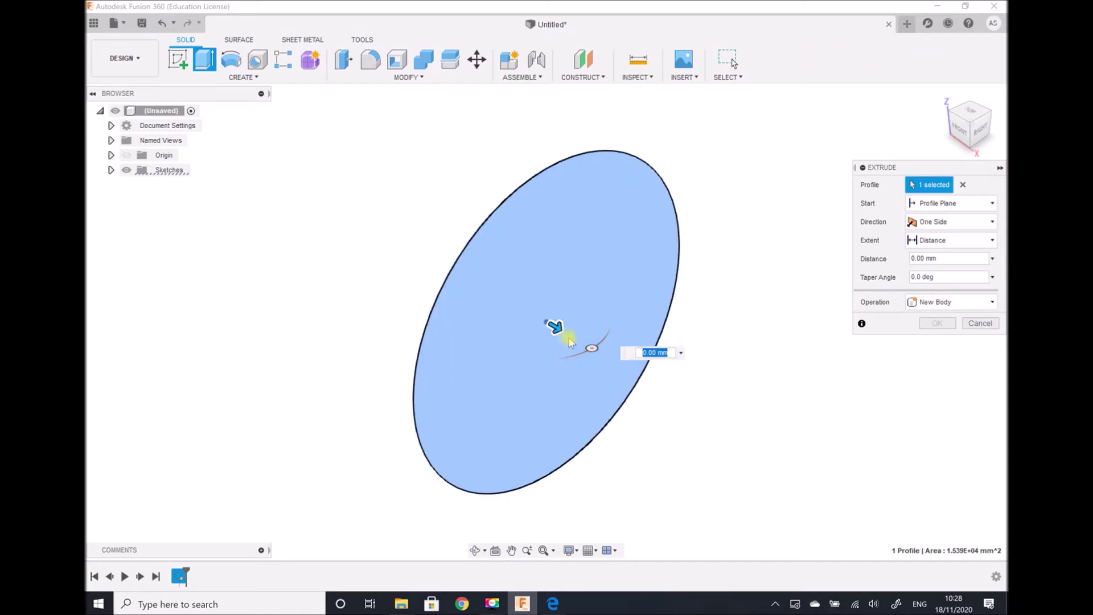
pyautogui.click(558, 329)
pyautogui.moveTo(558, 329); pyautogui.dragTo(627, 373)
pyautogui.write('2500')
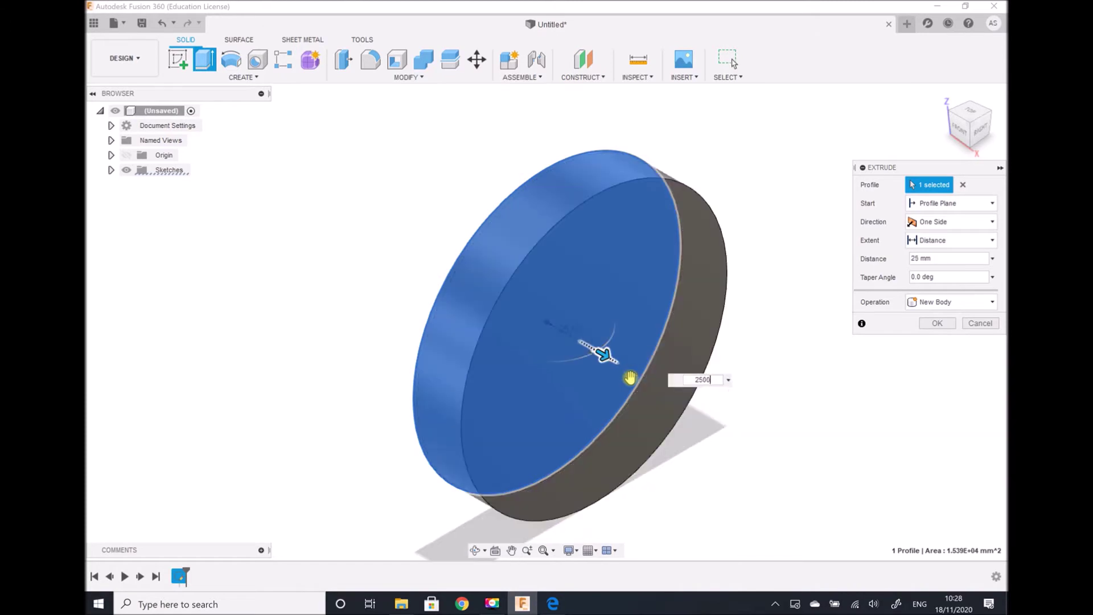
pyautogui.press('Return')
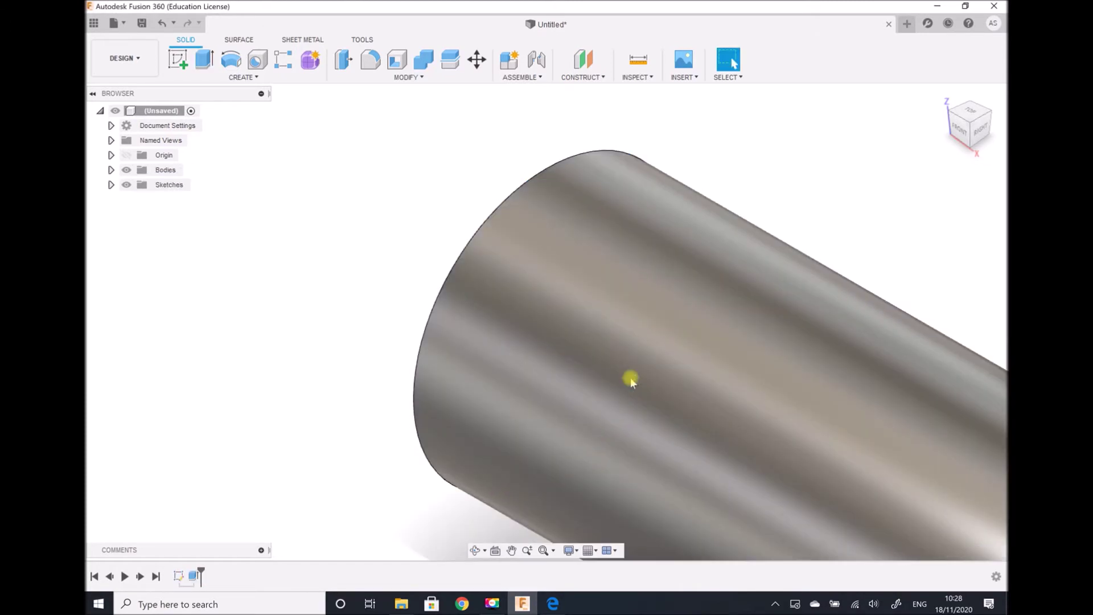
# Start a sketch on the shaft's end face at the origin and draw a concentric 750 mm diameter circle.
pyautogui.click(544, 553)
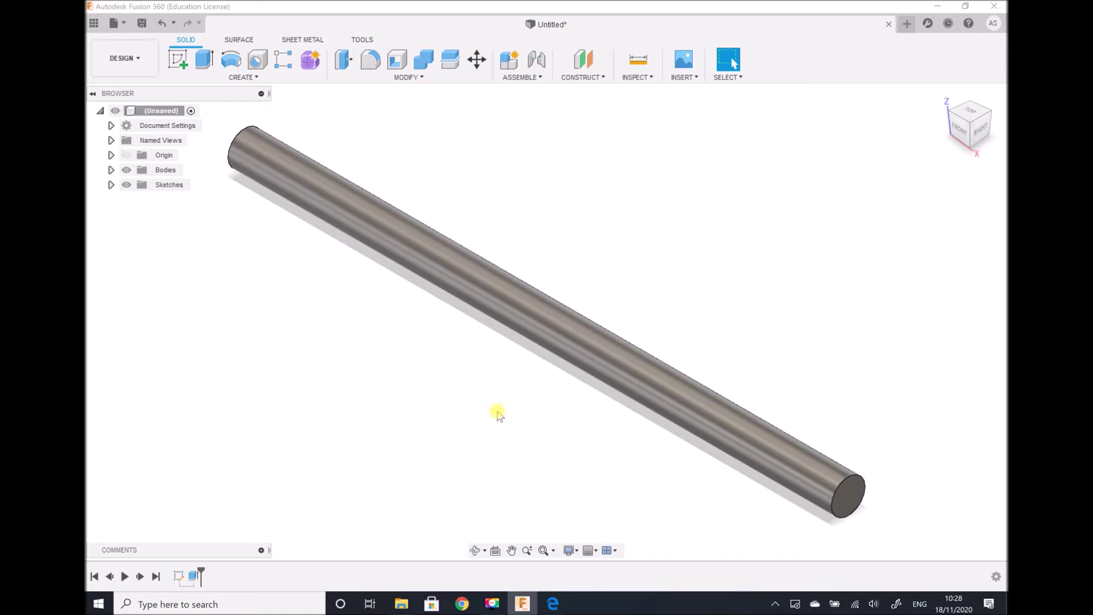
pyautogui.click(512, 551)
pyautogui.moveTo(316, 279); pyautogui.dragTo(582, 378)
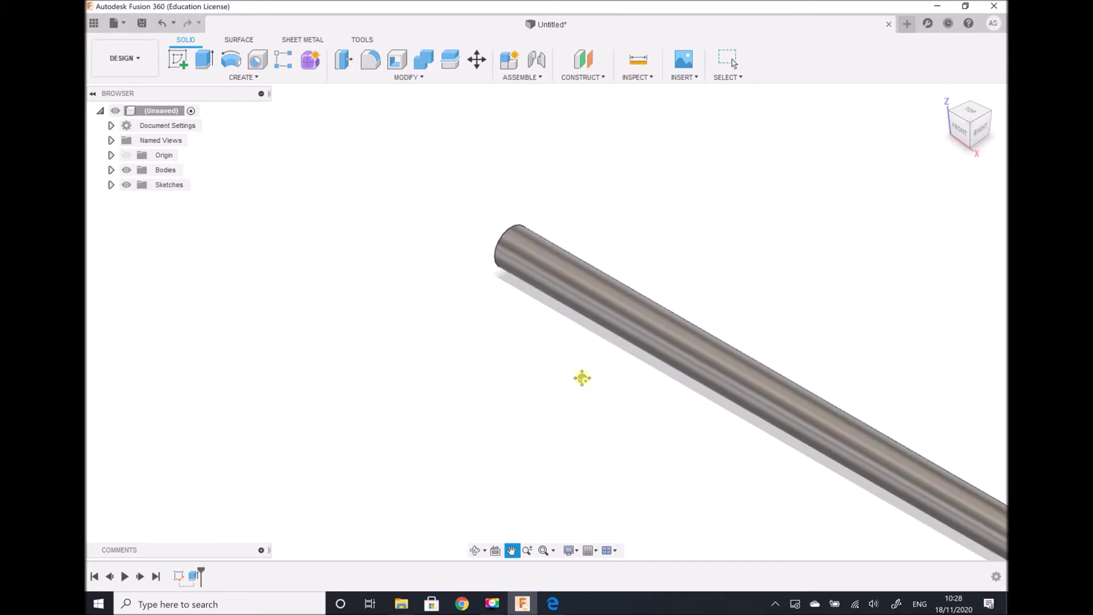
pyautogui.click(478, 550)
pyautogui.moveTo(490, 319); pyautogui.dragTo(586, 258)
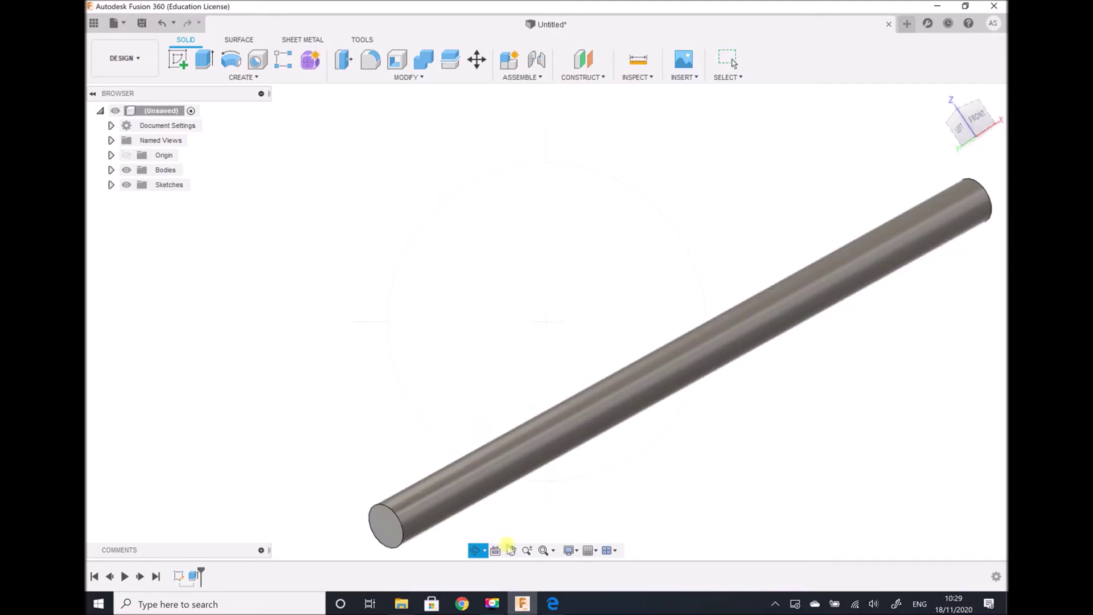
pyautogui.click(513, 550)
pyautogui.moveTo(468, 454); pyautogui.dragTo(564, 205)
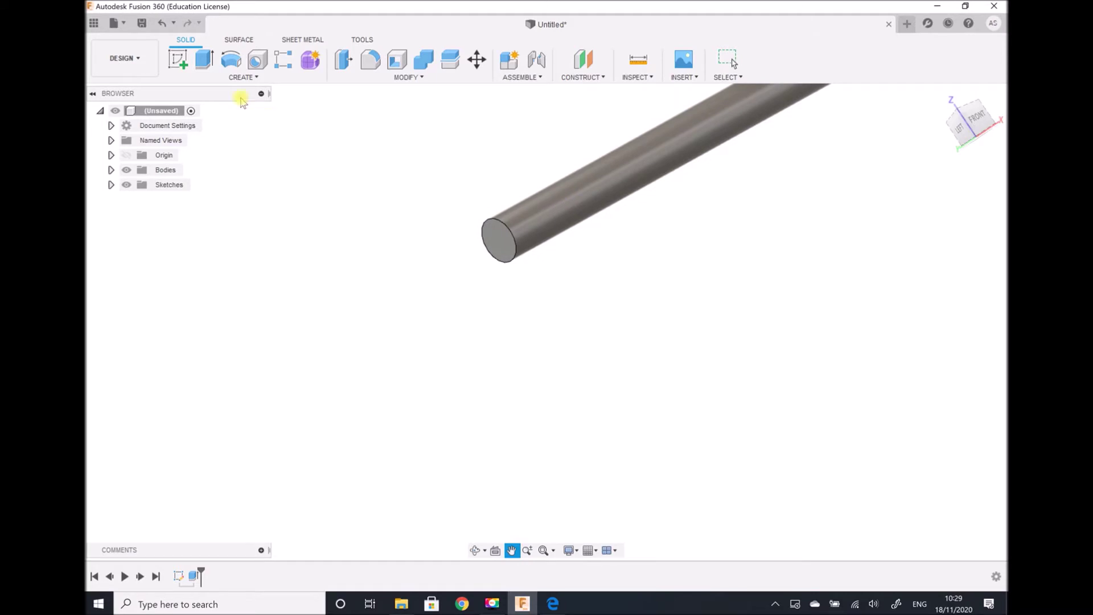
pyautogui.click(182, 61)
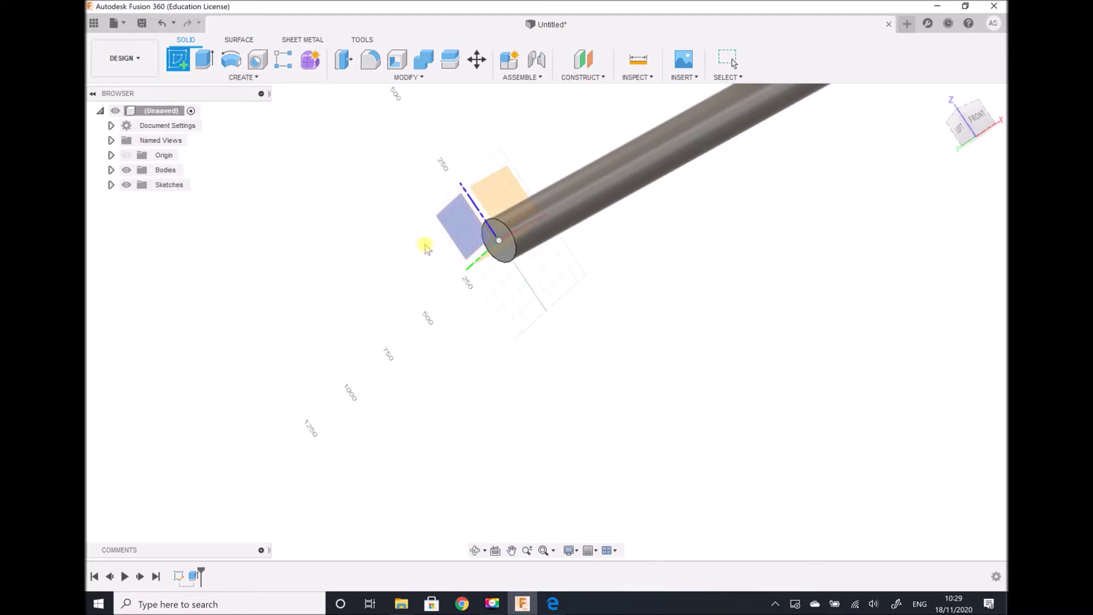
pyautogui.click(501, 255)
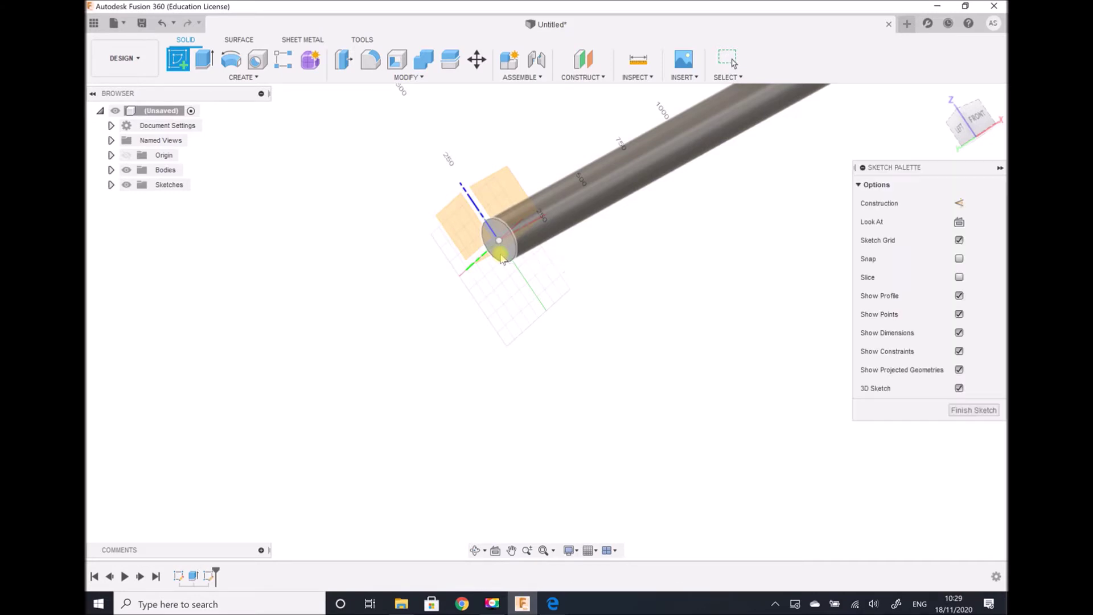
pyautogui.press('c')
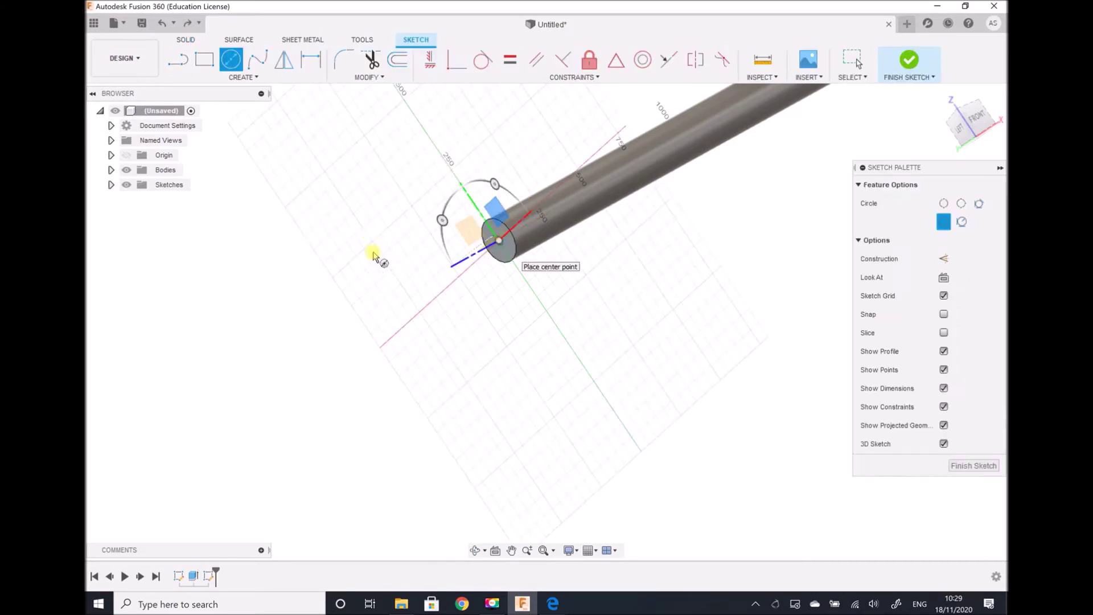
pyautogui.click(499, 241)
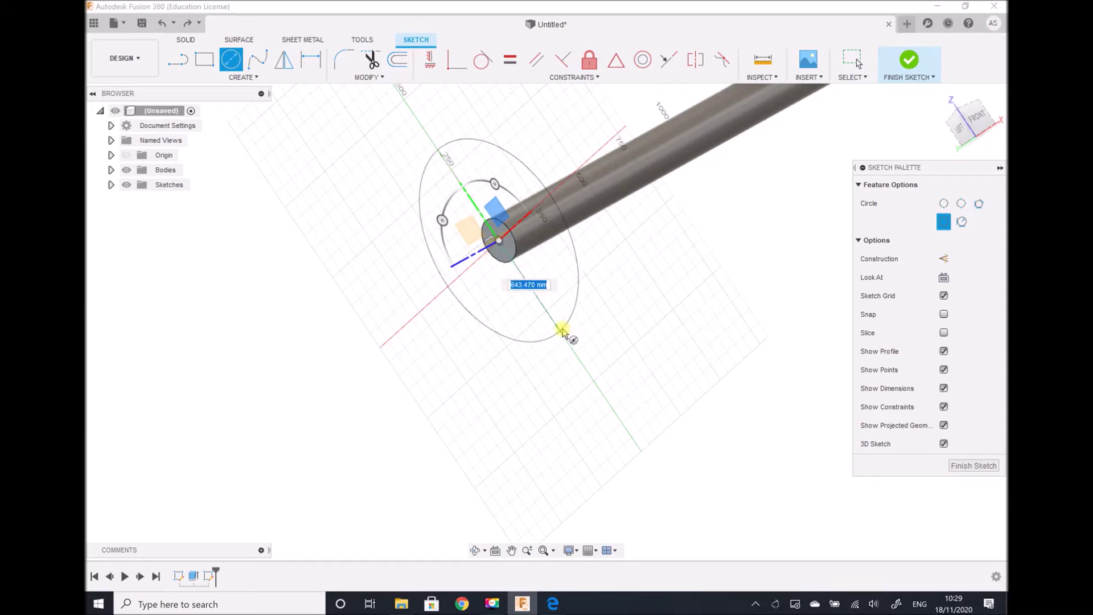
pyautogui.write('750')
pyautogui.press('Return')
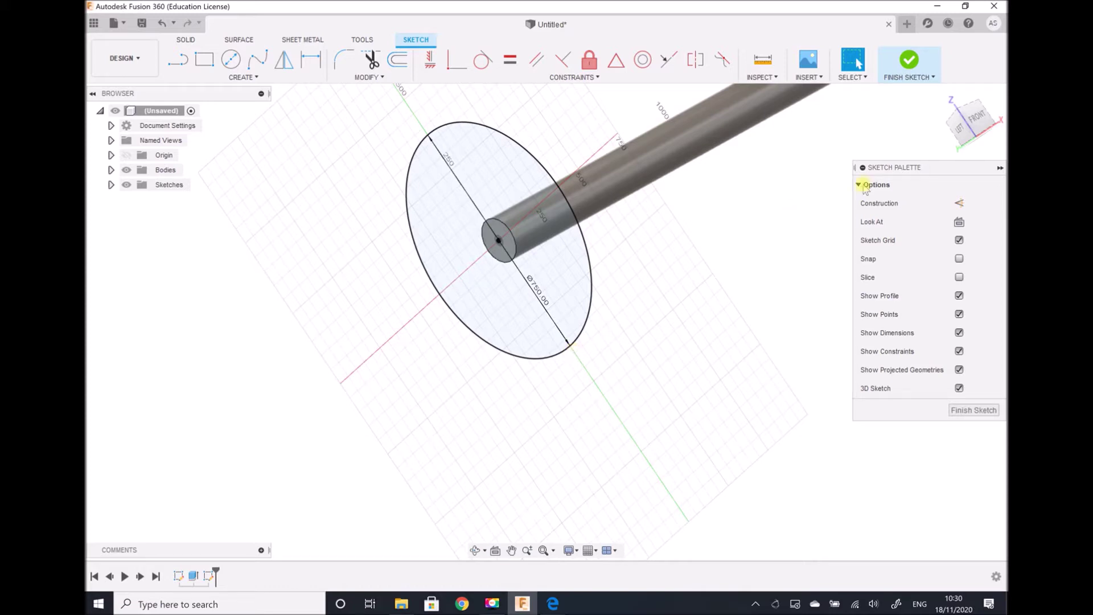
# Add a 625 mm diameter circle concentric with the 750 mm circle, viewing the sketch face-on.
pyautogui.click(961, 129)
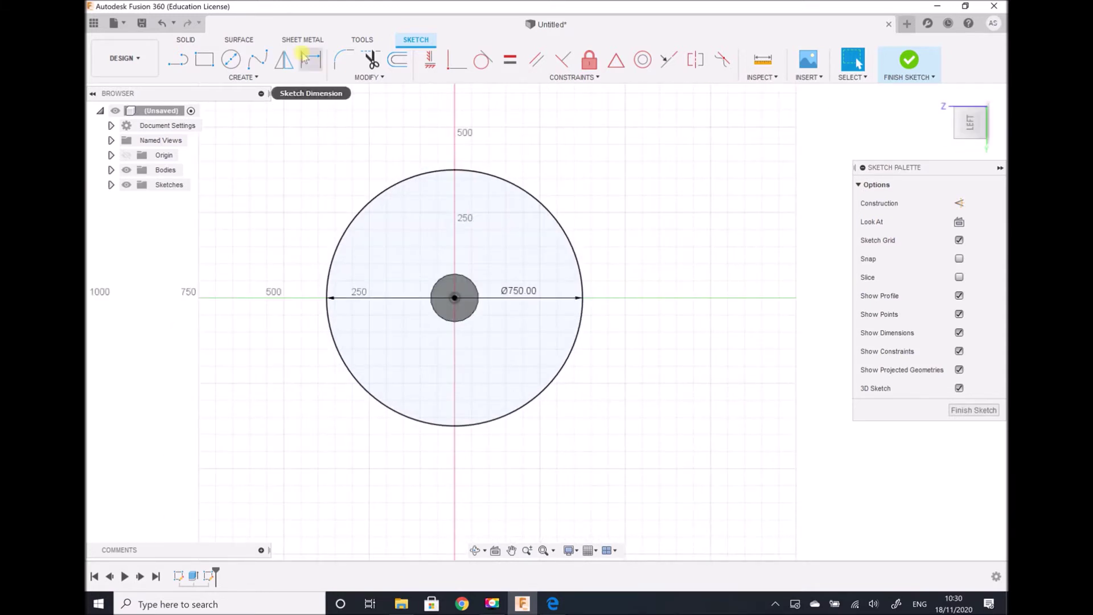
pyautogui.click(232, 60)
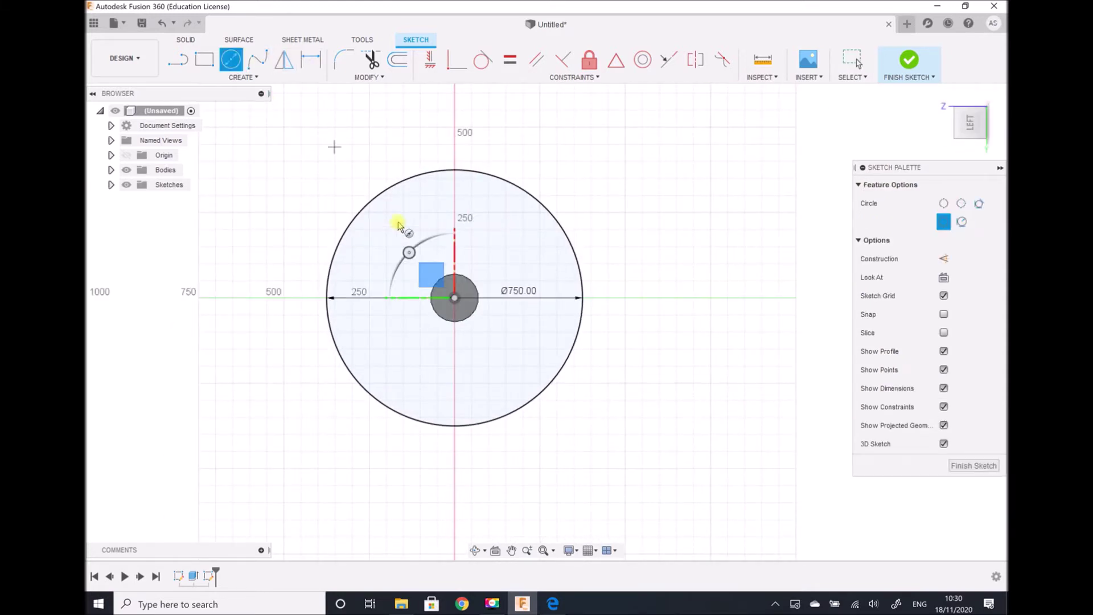
pyautogui.click(454, 297)
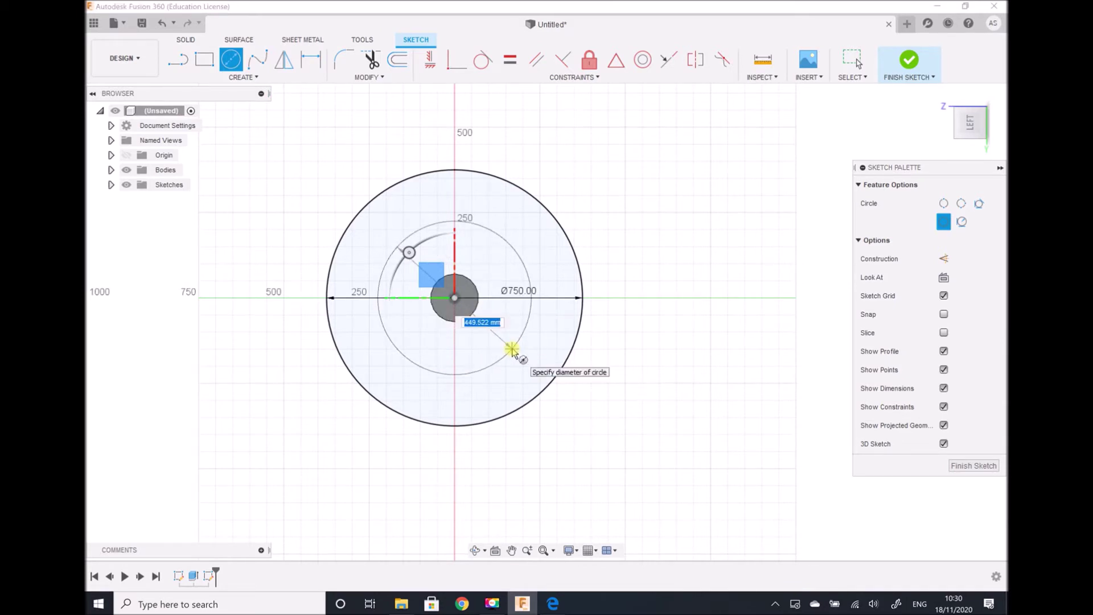
pyautogui.write('625')
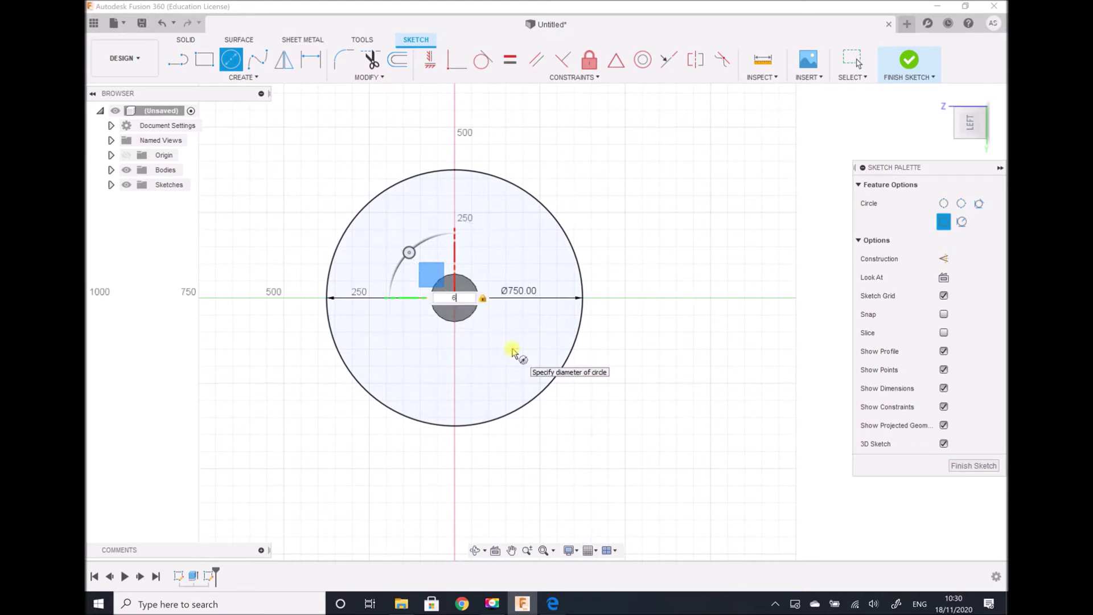
pyautogui.press('Return')
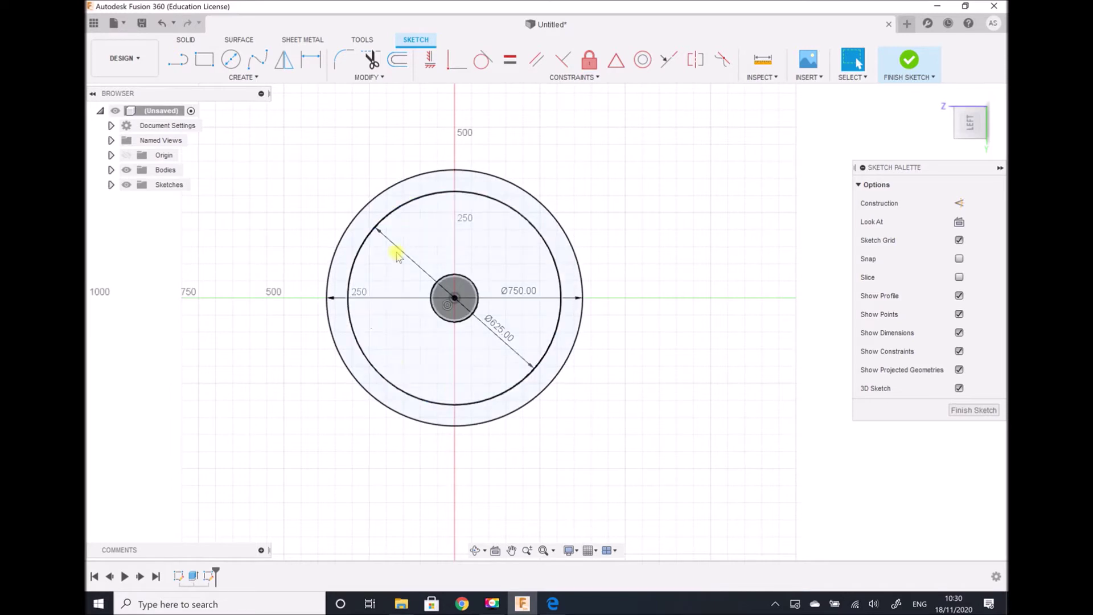
# Draw a 40 mm diameter circle centred on the uppermost point of the 625 mm circle.
pyautogui.click(230, 59)
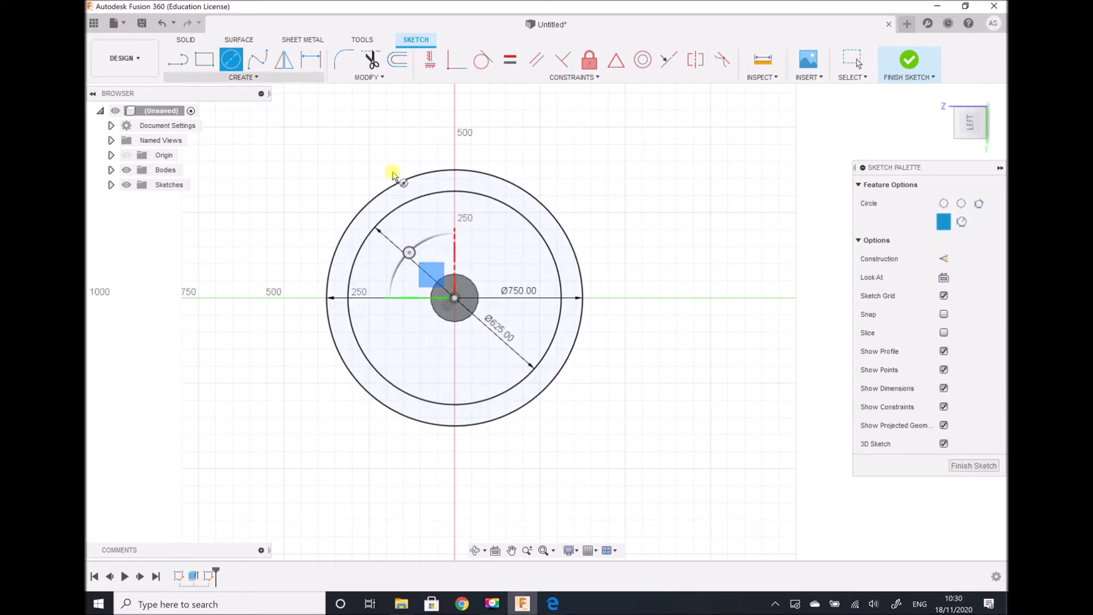
pyautogui.click(454, 191)
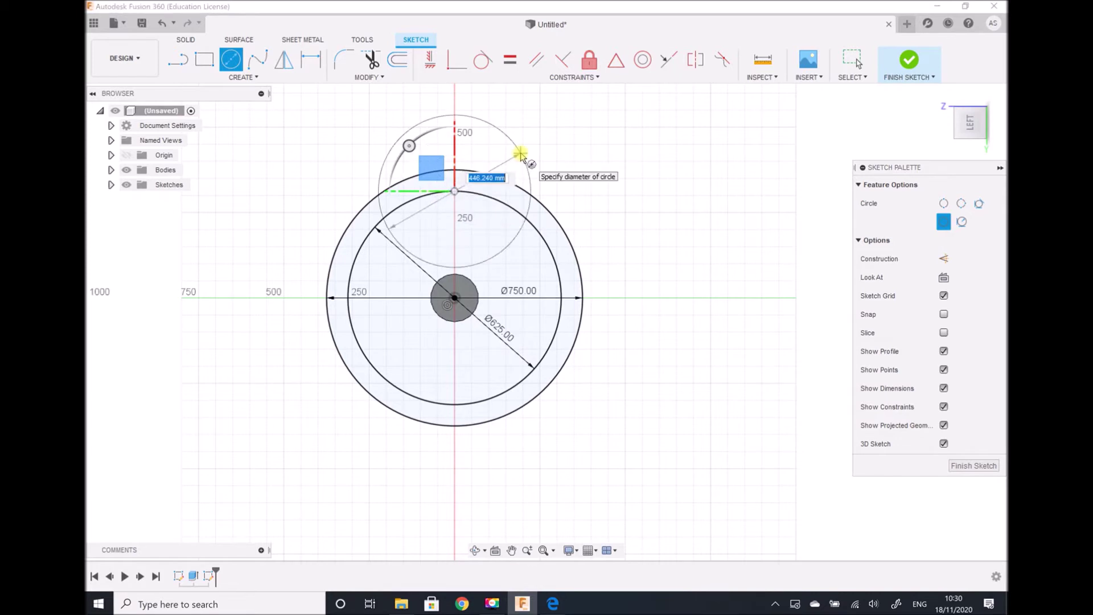
pyautogui.write('40')
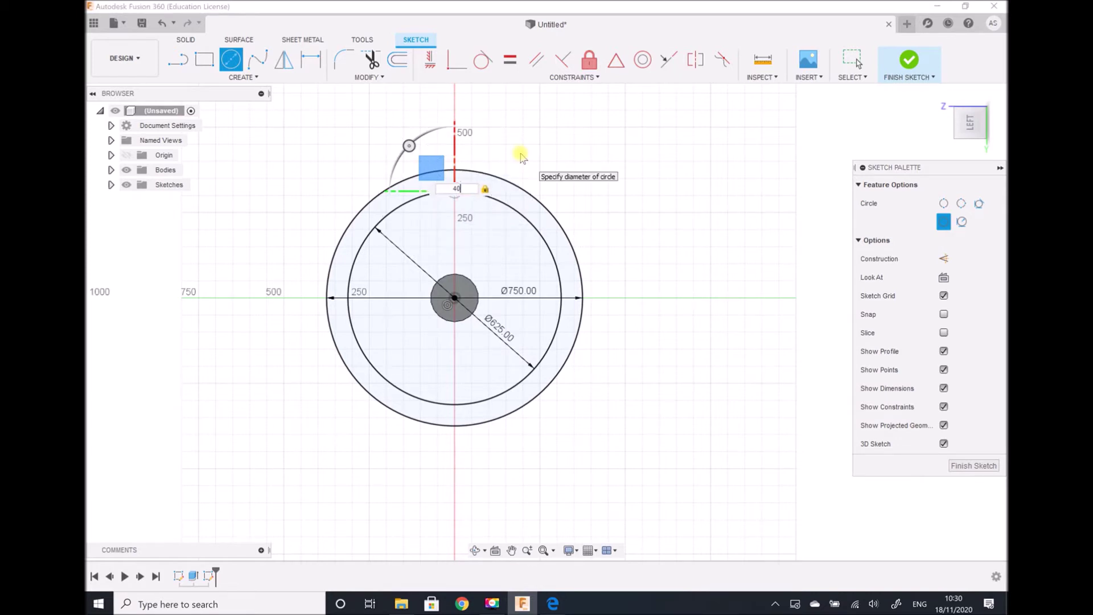
pyautogui.press('Return')
pyautogui.press('Escape')
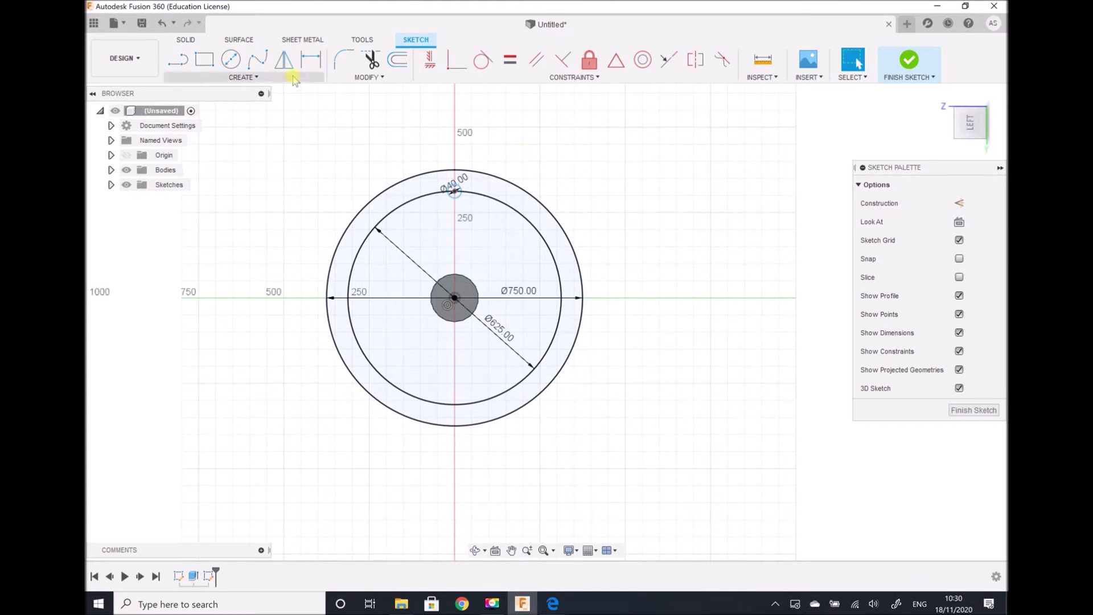
# Pattern the 40 mm circle around the shared centre with 6 instances, full angular spacing and Suppress turned off.
pyautogui.click(271, 79)
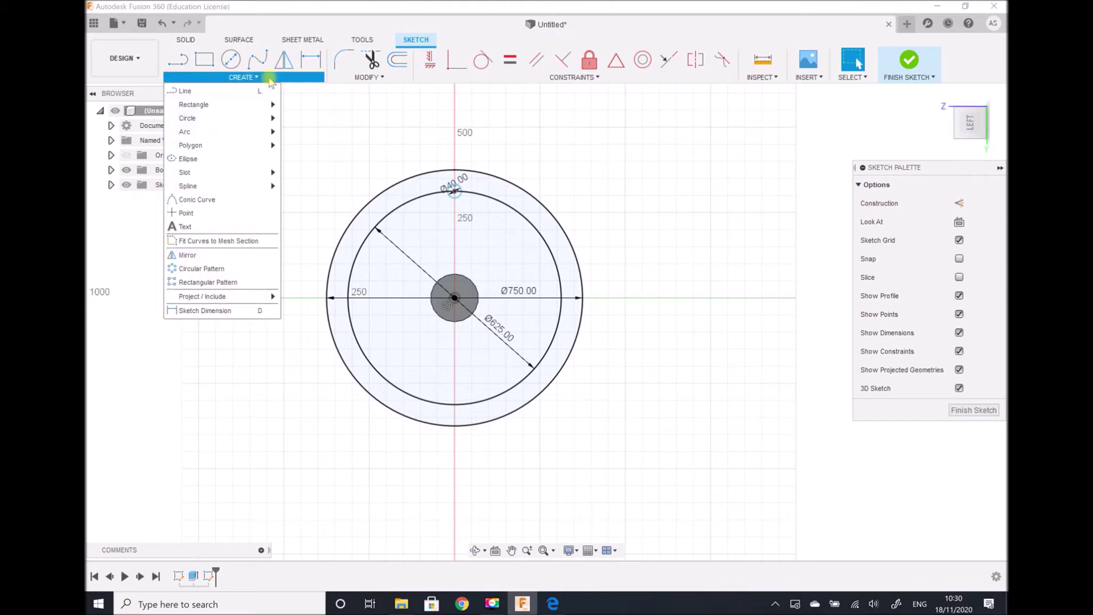
pyautogui.click(247, 268)
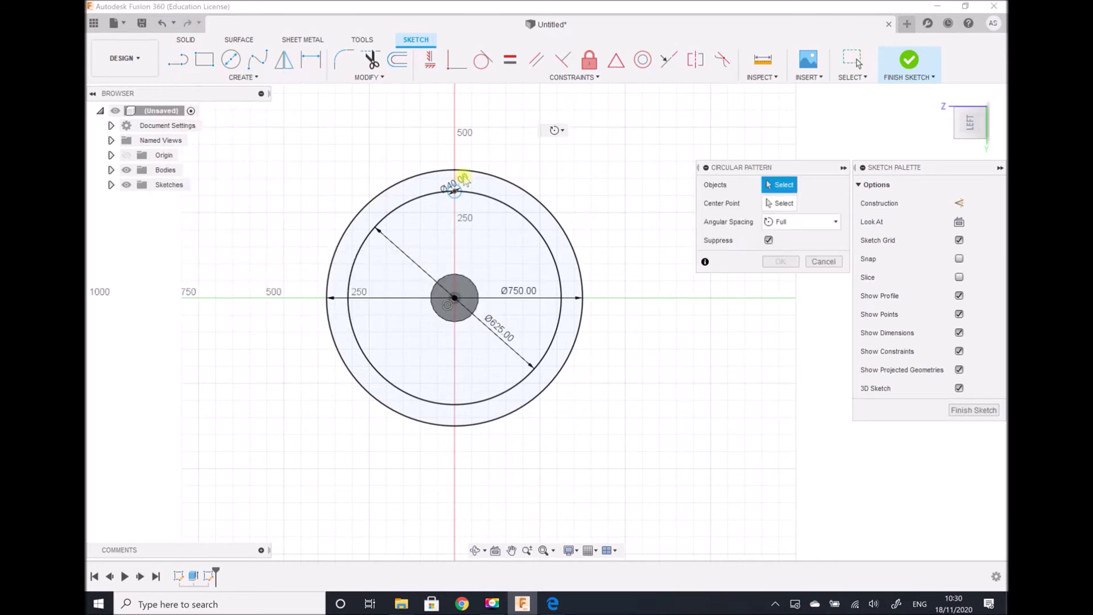
pyautogui.click(461, 189)
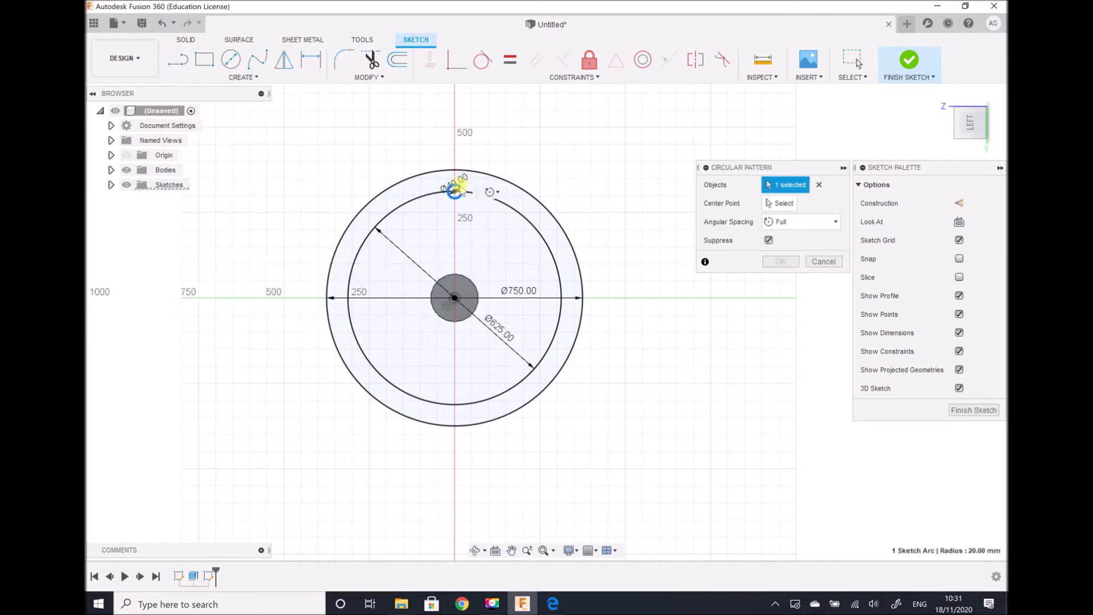
pyautogui.click(767, 204)
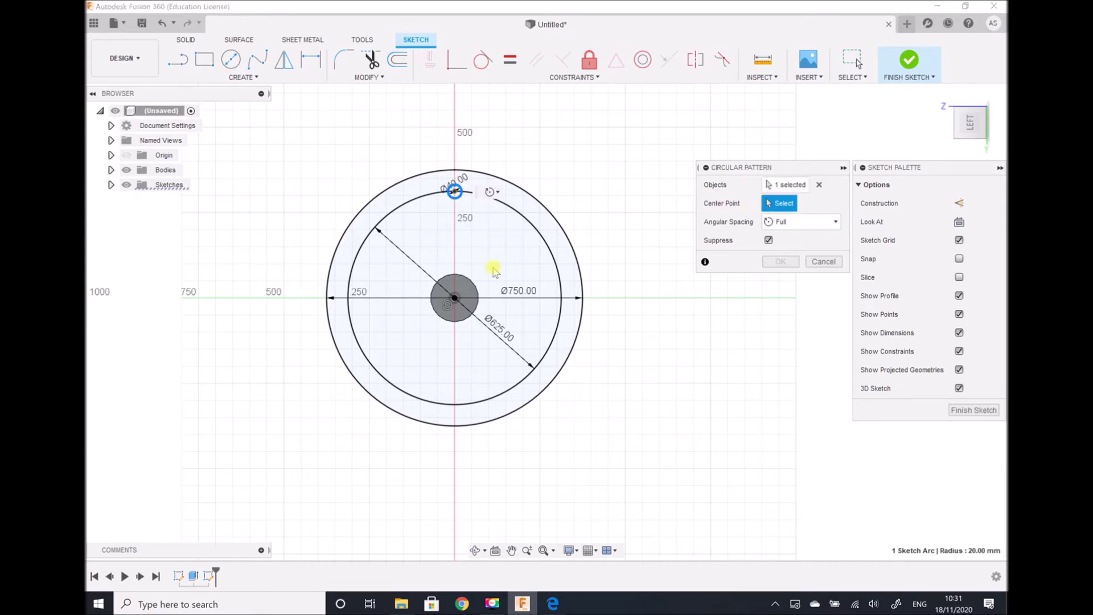
pyautogui.click(454, 298)
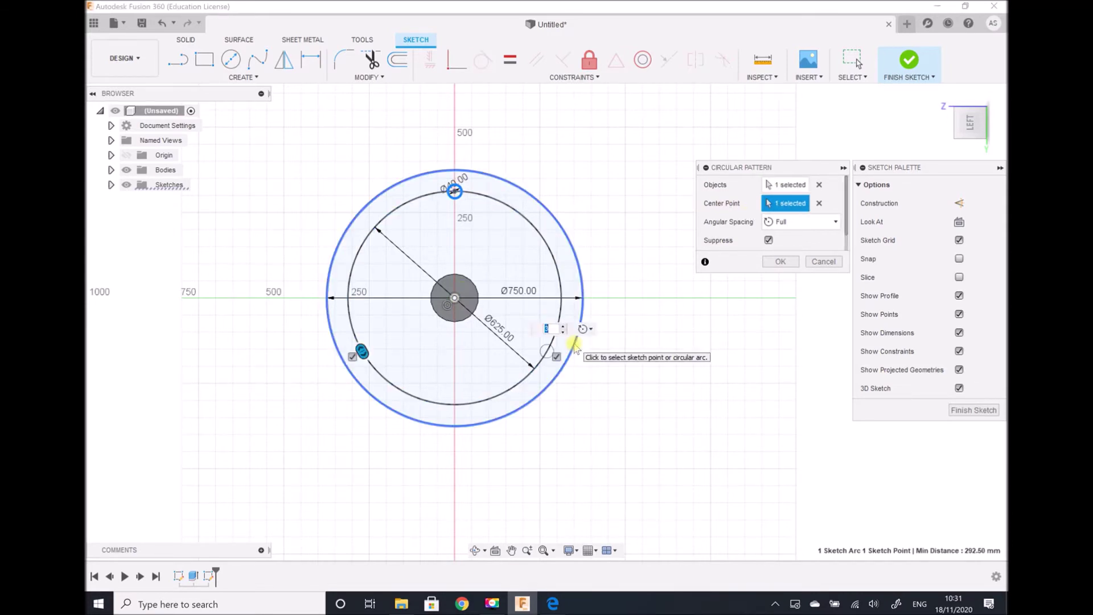
pyautogui.write('6')
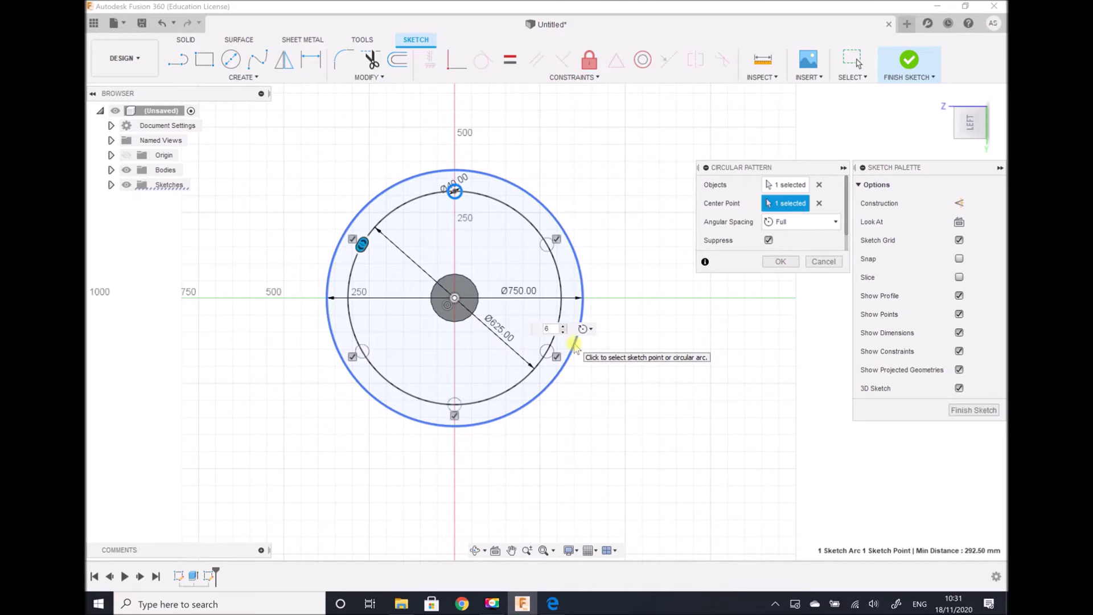
pyautogui.click(769, 241)
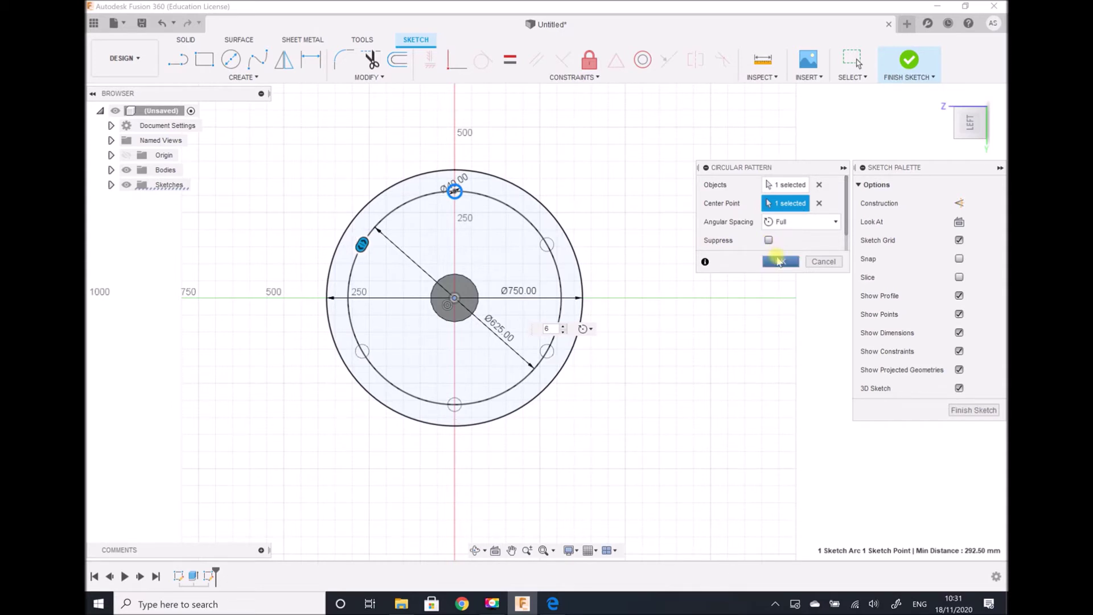
pyautogui.click(779, 262)
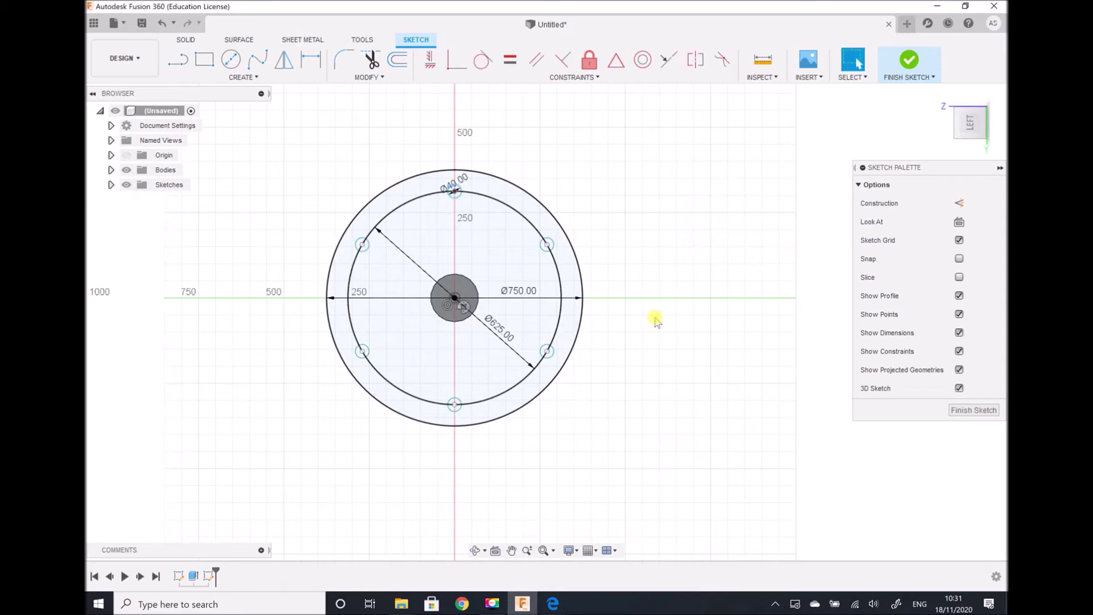
# Finish the flange sketch with the shaft shown at an angle behind it.
pyautogui.click(475, 550)
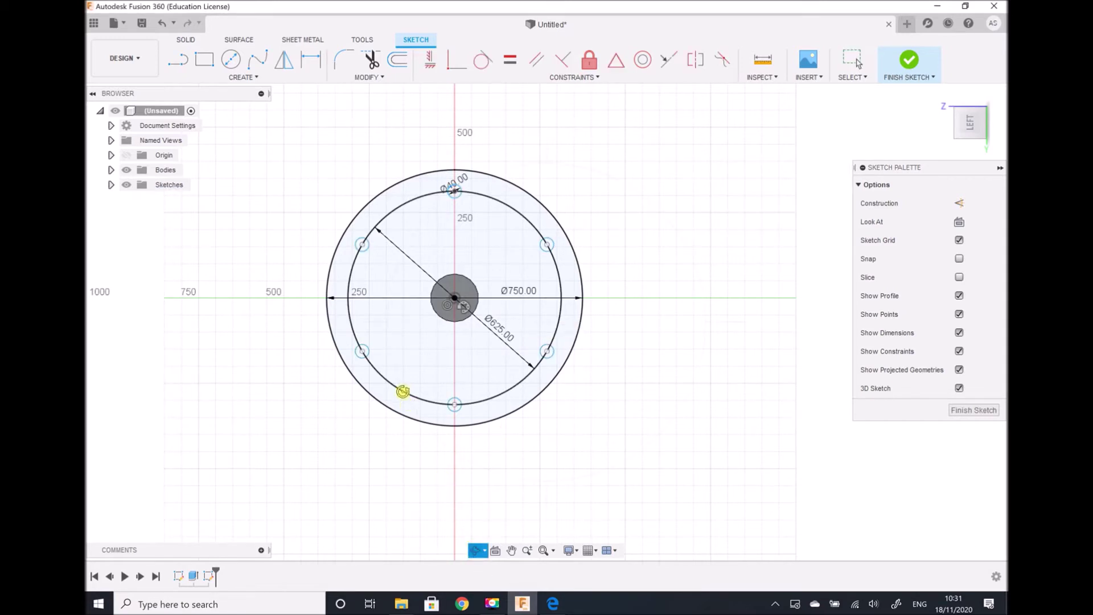
pyautogui.moveTo(378, 420); pyautogui.dragTo(353, 433)
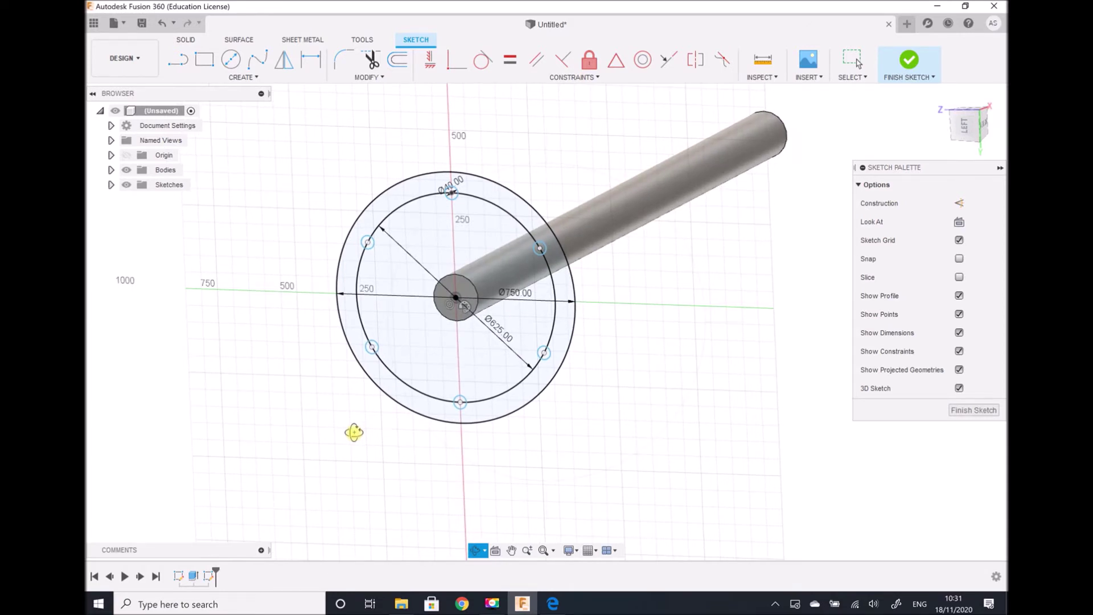
pyautogui.press('Escape')
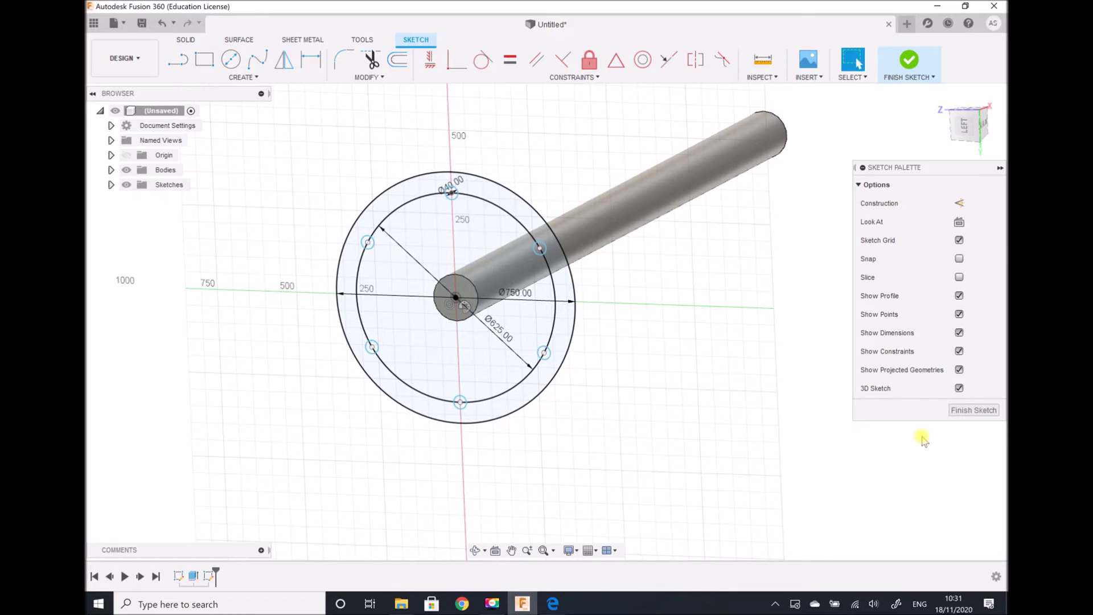
pyautogui.click(970, 410)
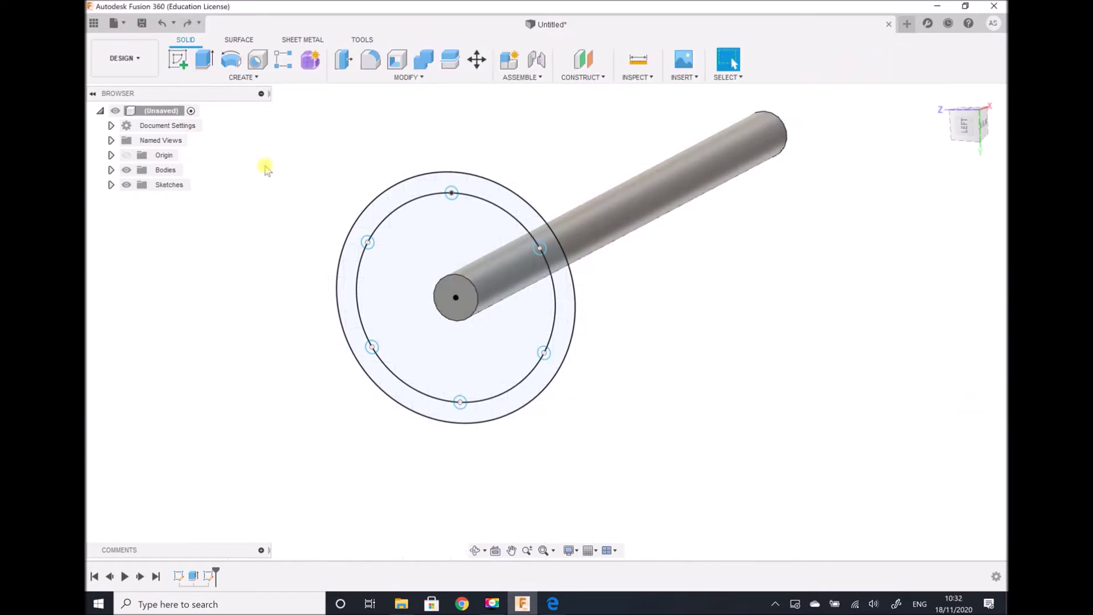
# Extrude the flange's outer ring, inner disc and centre profiles 50 mm away from the shaft with Join, leaving out the six bolt holes.
pyautogui.click(204, 59)
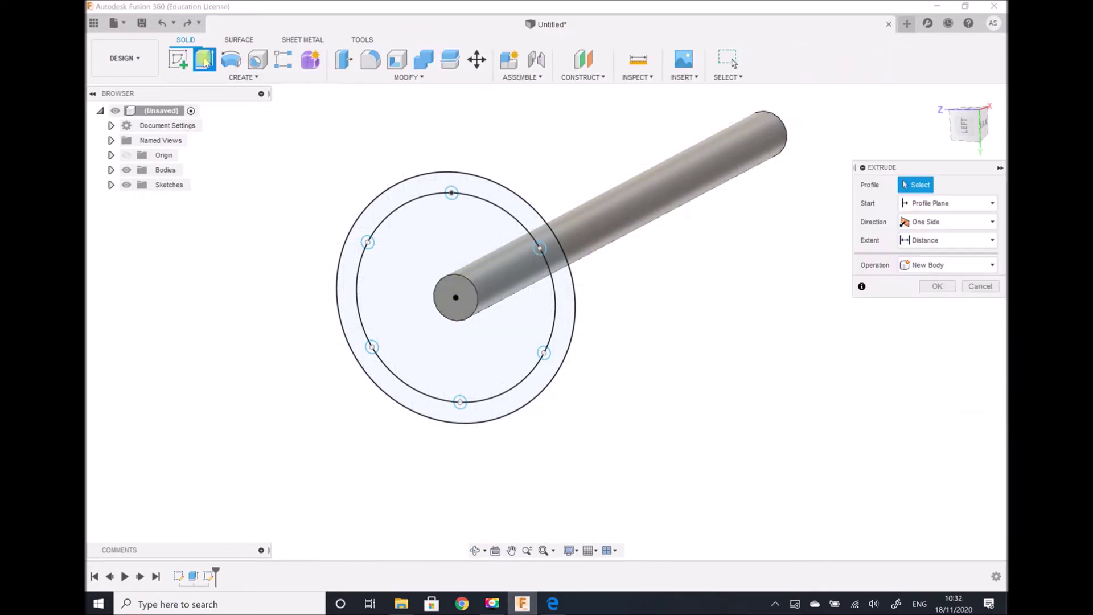
pyautogui.click(484, 190)
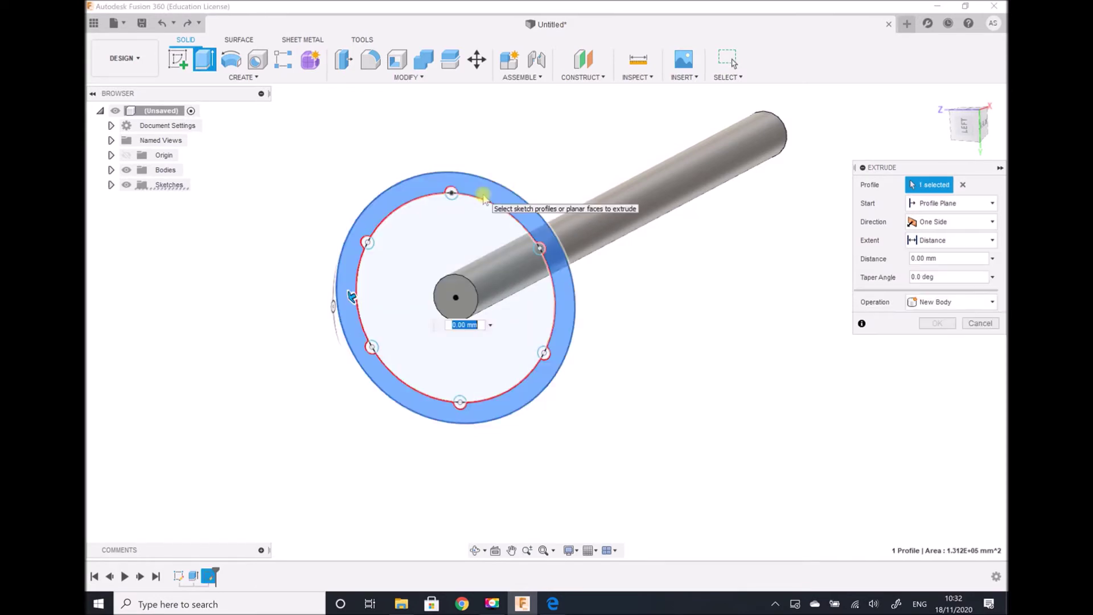
pyautogui.click(437, 233)
pyautogui.click(449, 300)
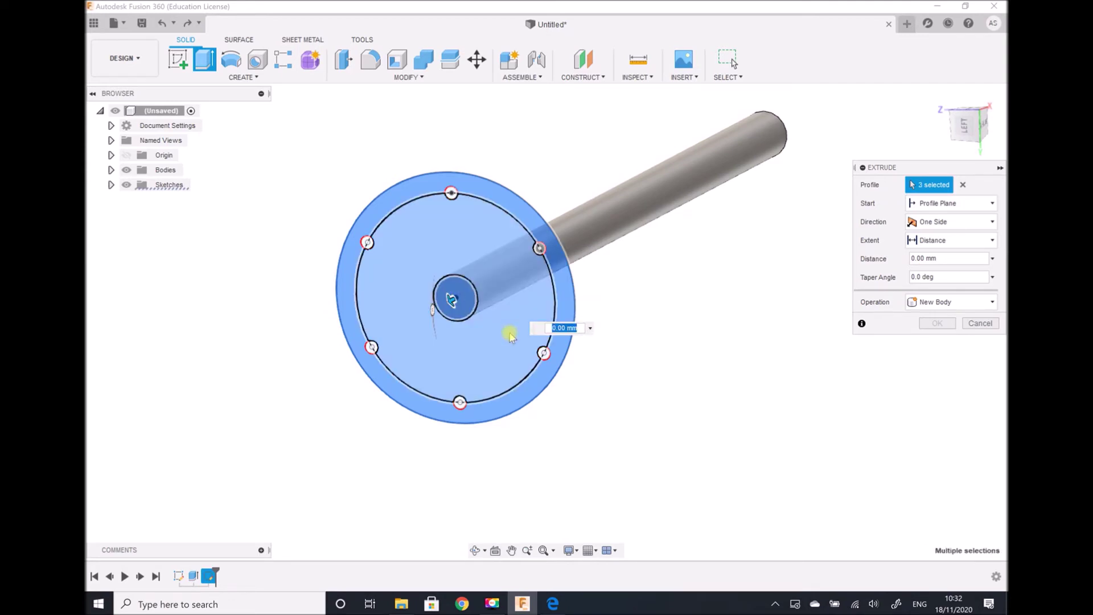
pyautogui.click(480, 215)
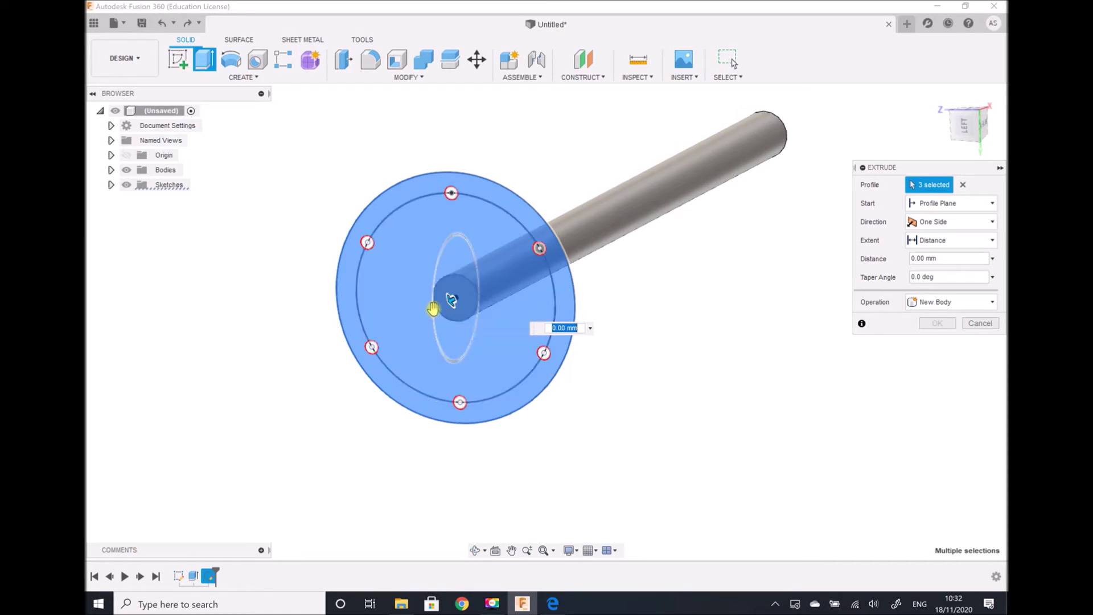
pyautogui.moveTo(450, 302); pyautogui.dragTo(433, 322)
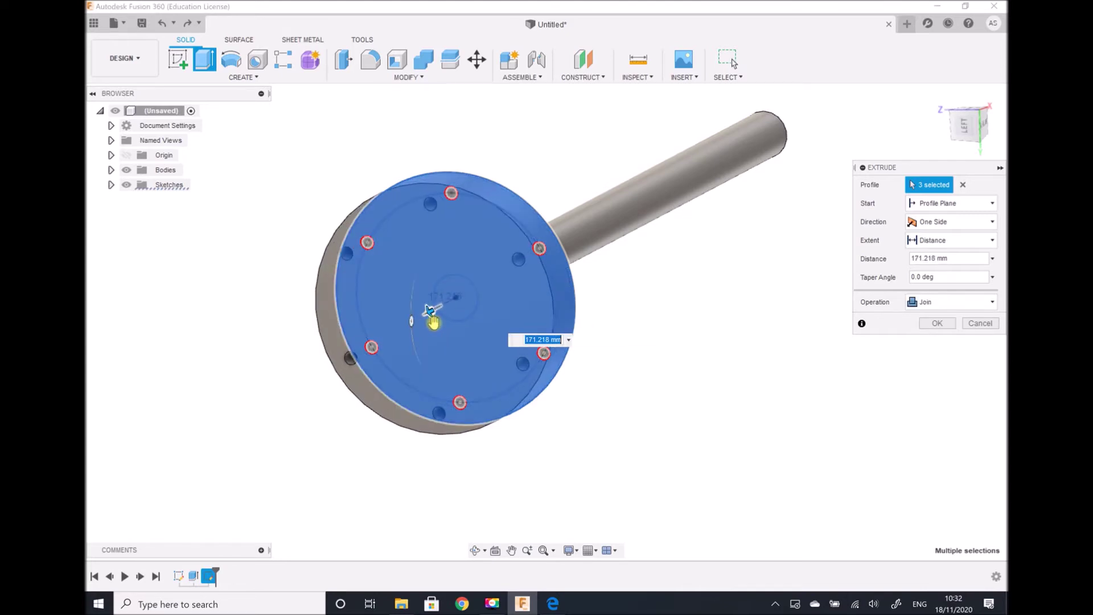
pyautogui.write('50')
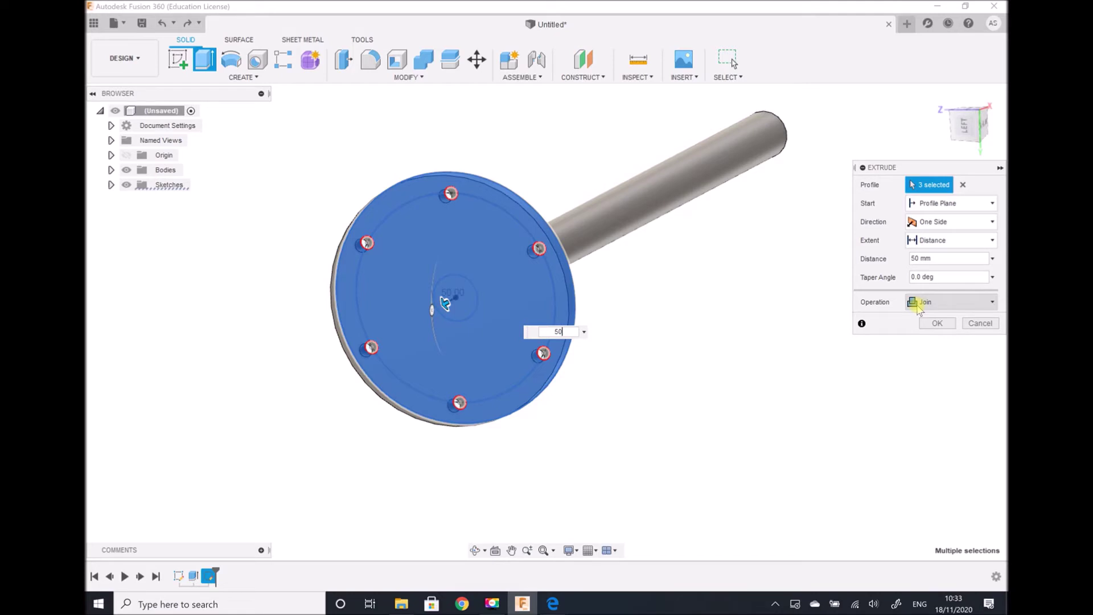
pyautogui.click(936, 322)
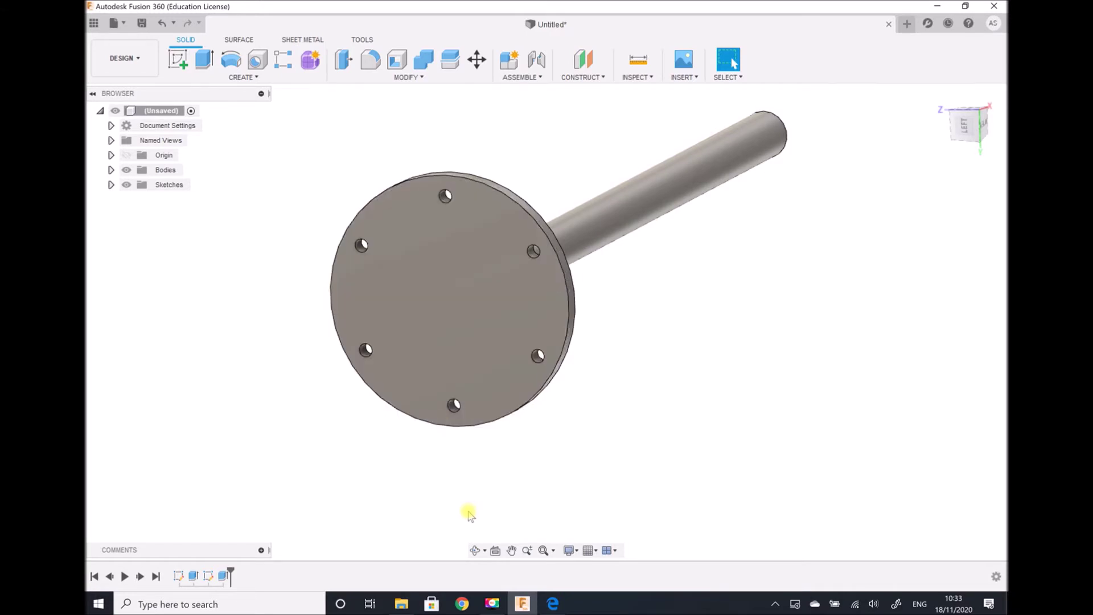
# Switch to the Simulation workspace and create a Static Stress study of the flanged shaft.
pyautogui.click(475, 550)
pyautogui.moveTo(302, 342); pyautogui.dragTo(185, 292)
pyautogui.click(511, 550)
pyautogui.moveTo(449, 414); pyautogui.dragTo(356, 334)
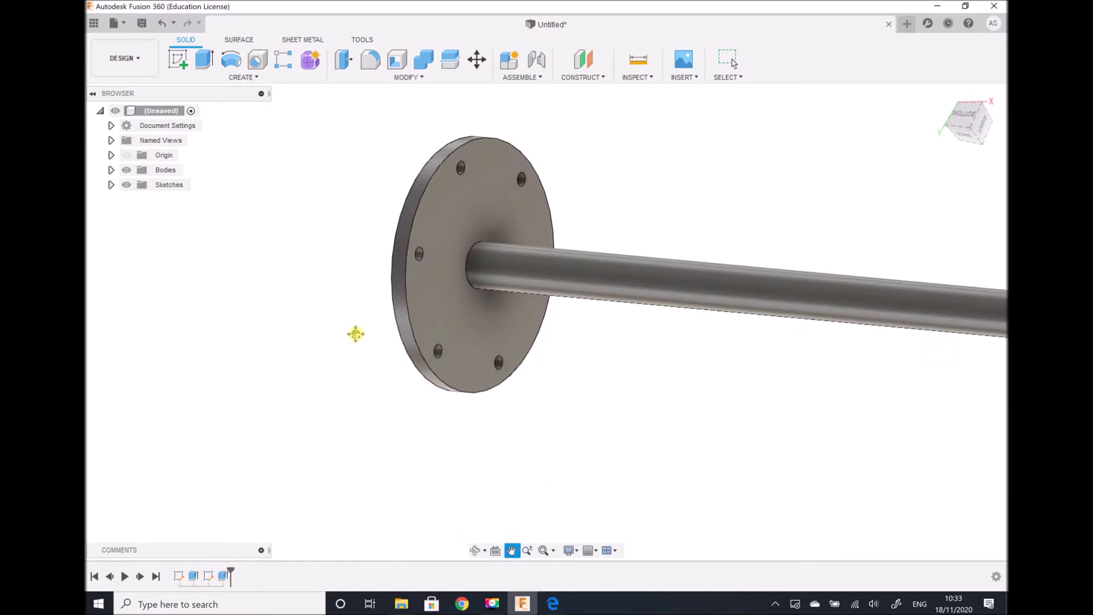
pyautogui.click(138, 59)
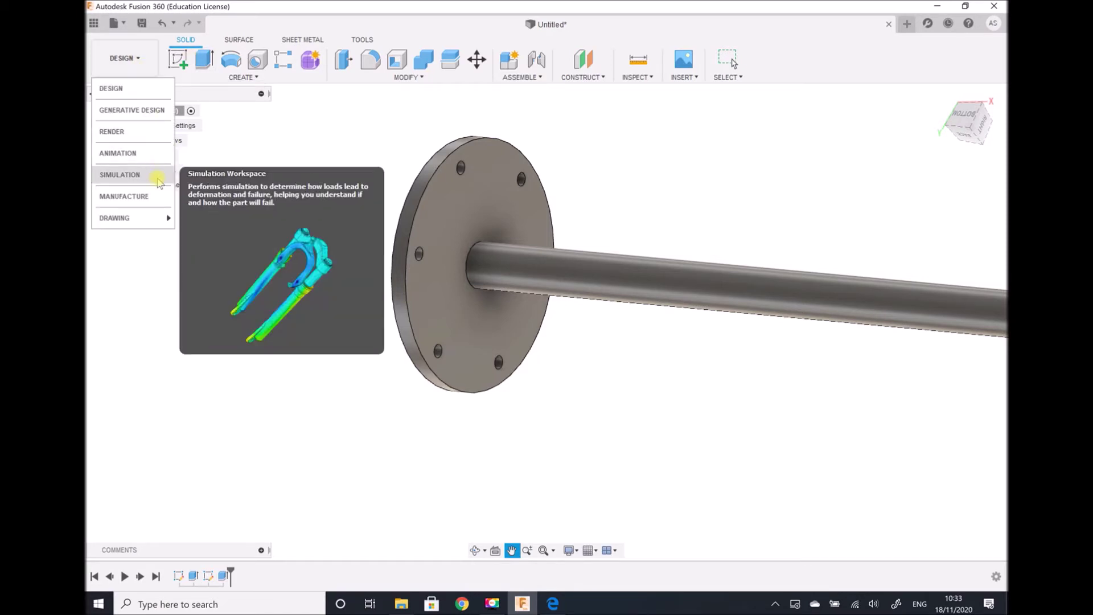
pyautogui.click(159, 181)
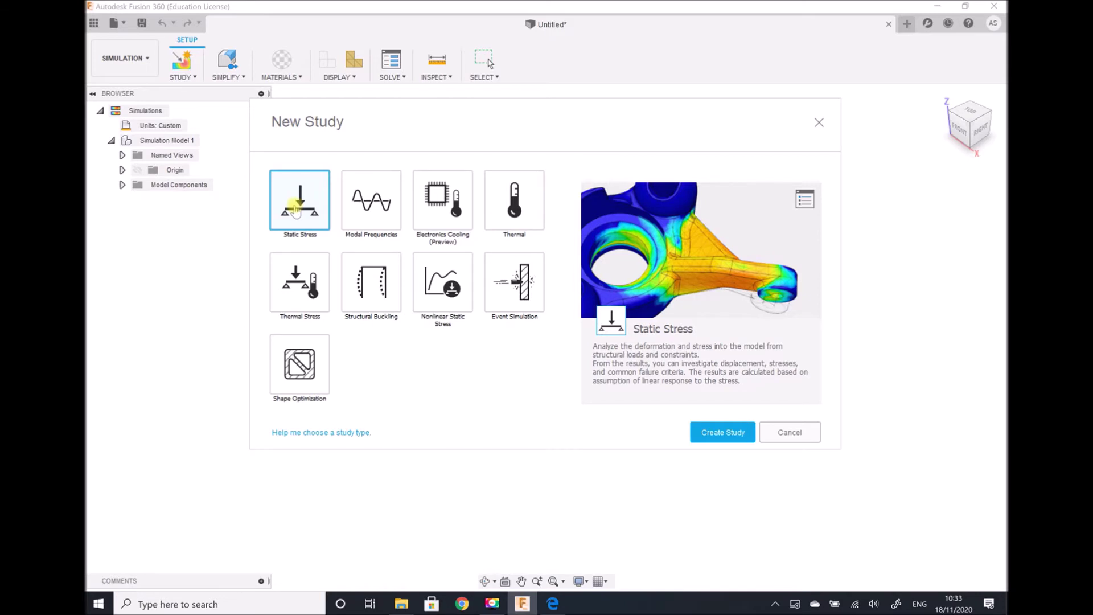
pyautogui.doubleClick(295, 210)
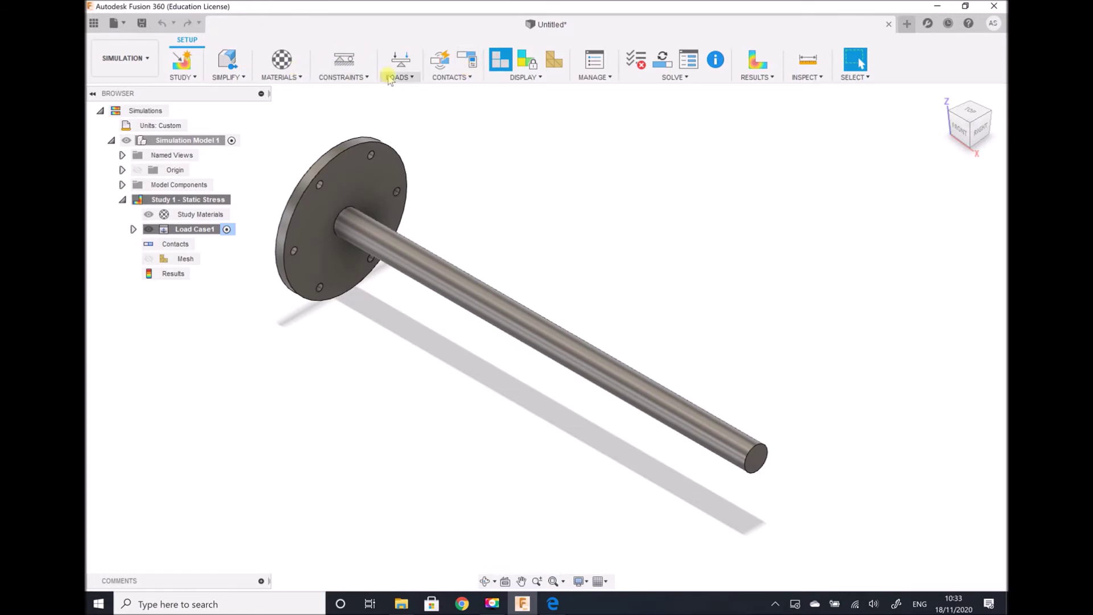
# Open the study materials and accept Steel, same as model, with Yield Strength as the safety factor basis.
pyautogui.click(294, 83)
pyautogui.click(295, 93)
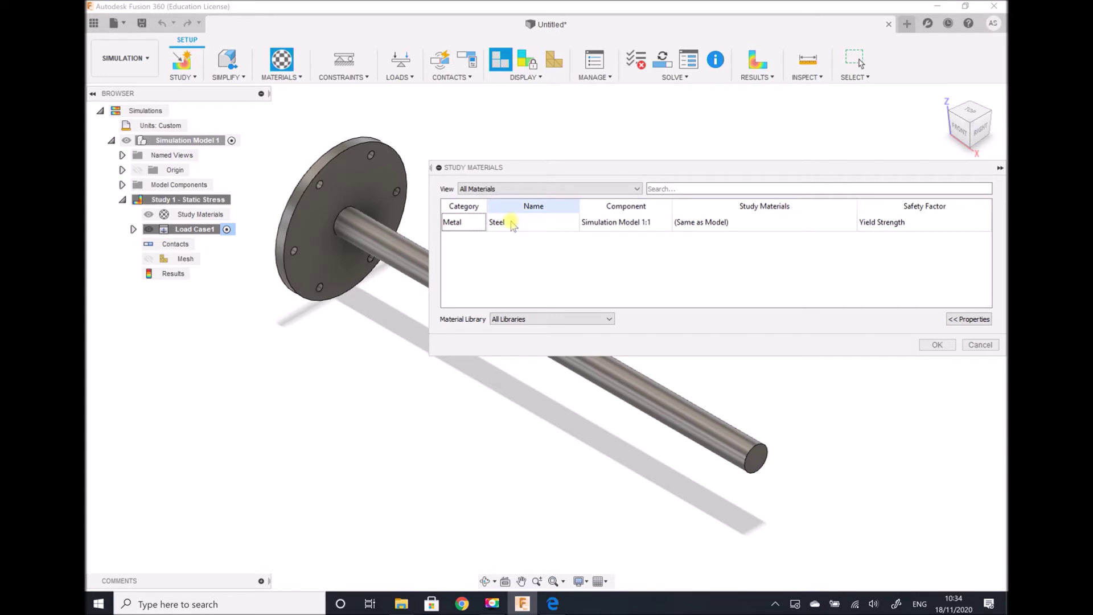
pyautogui.click(933, 346)
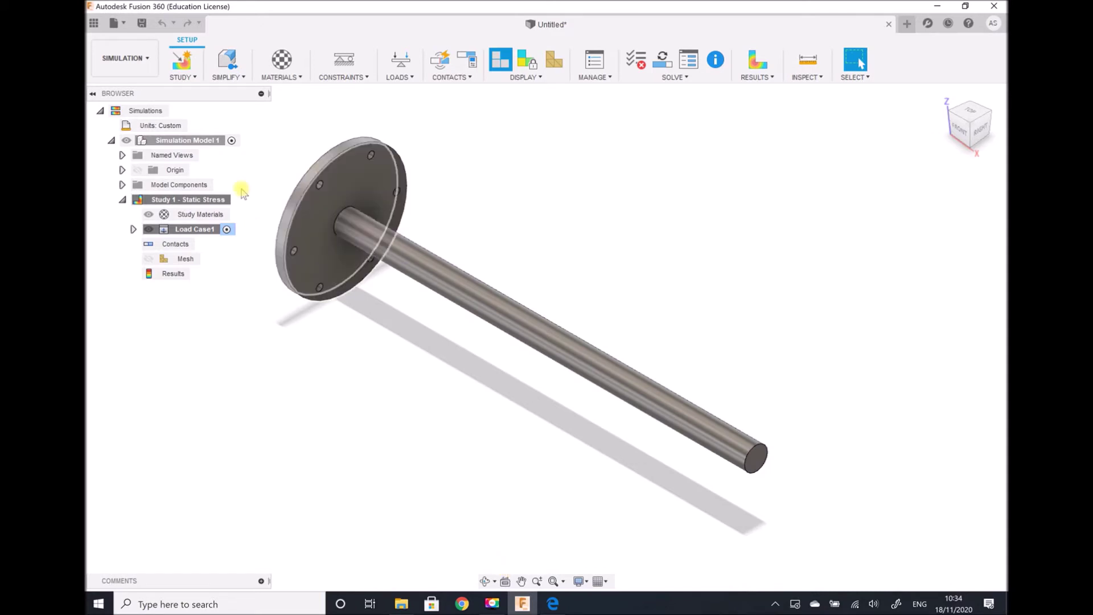
# Apply a Fixed structural constraint in all three axes to the shaft's free end face.
pyautogui.click(520, 581)
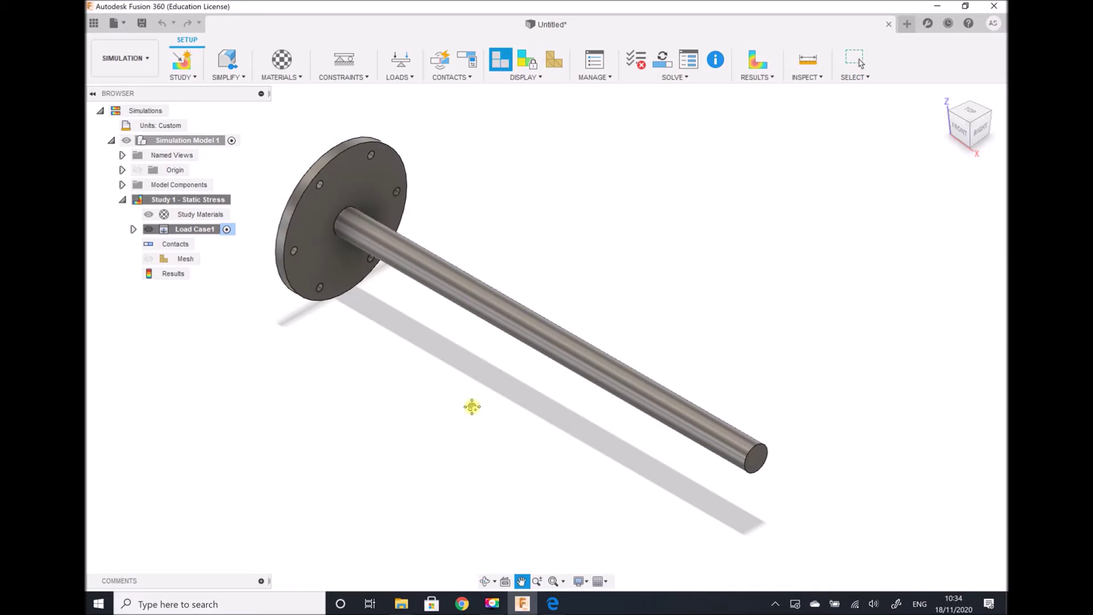
pyautogui.moveTo(471, 405); pyautogui.dragTo(369, 336)
pyautogui.click(537, 581)
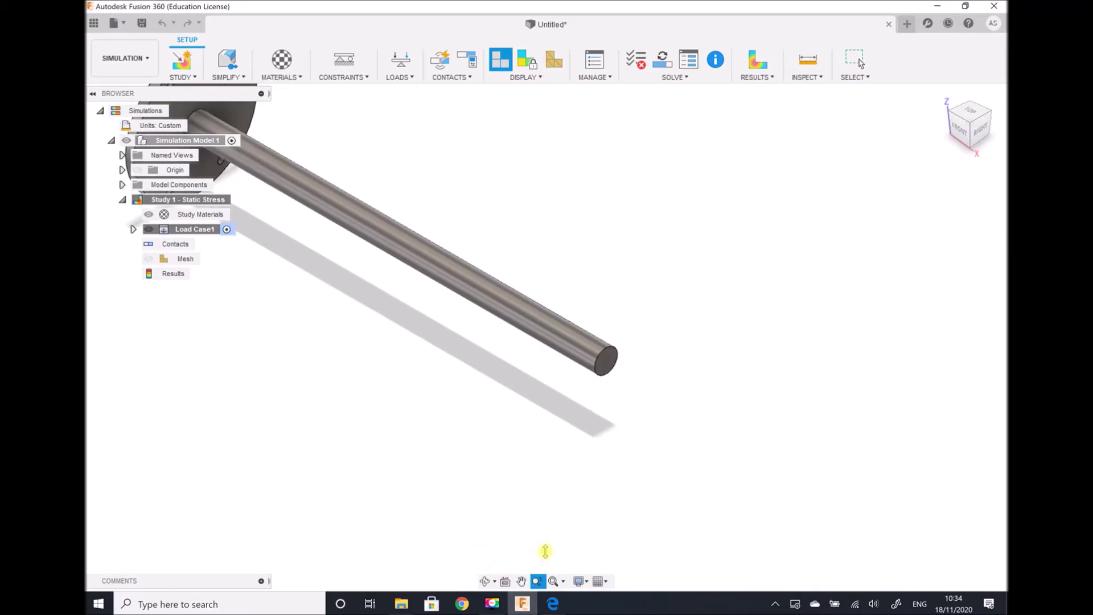
pyautogui.moveTo(550, 378); pyautogui.dragTo(554, 435)
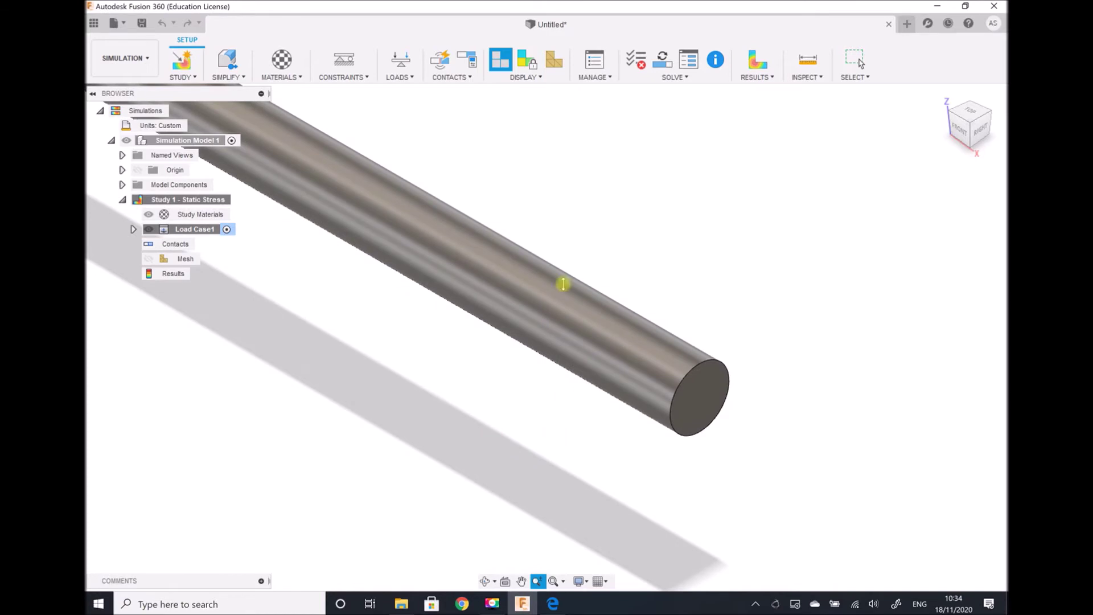
pyautogui.click(346, 64)
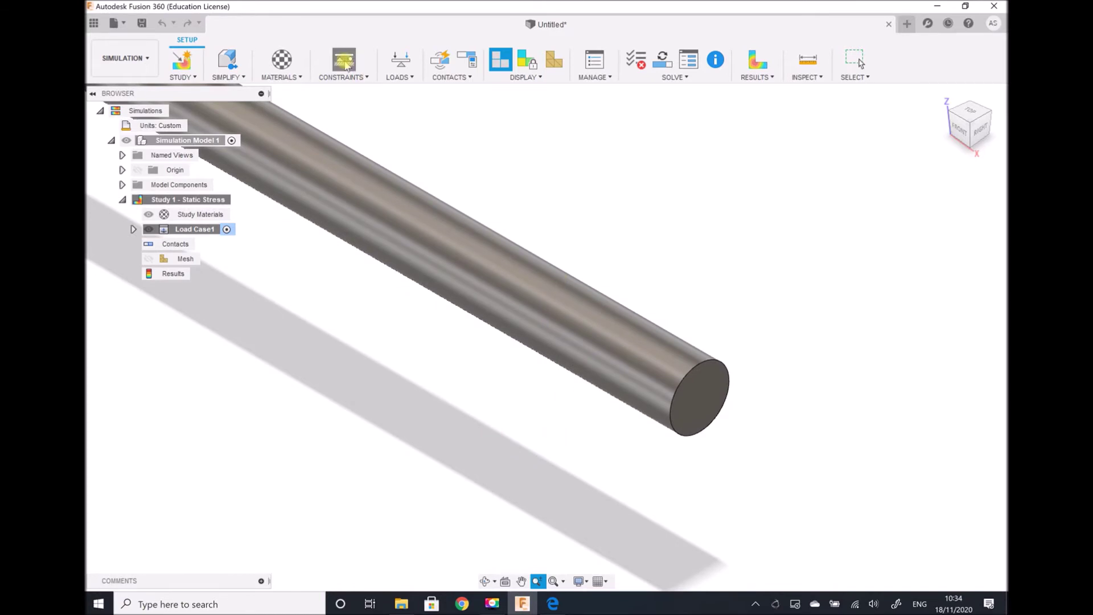
pyautogui.click(710, 388)
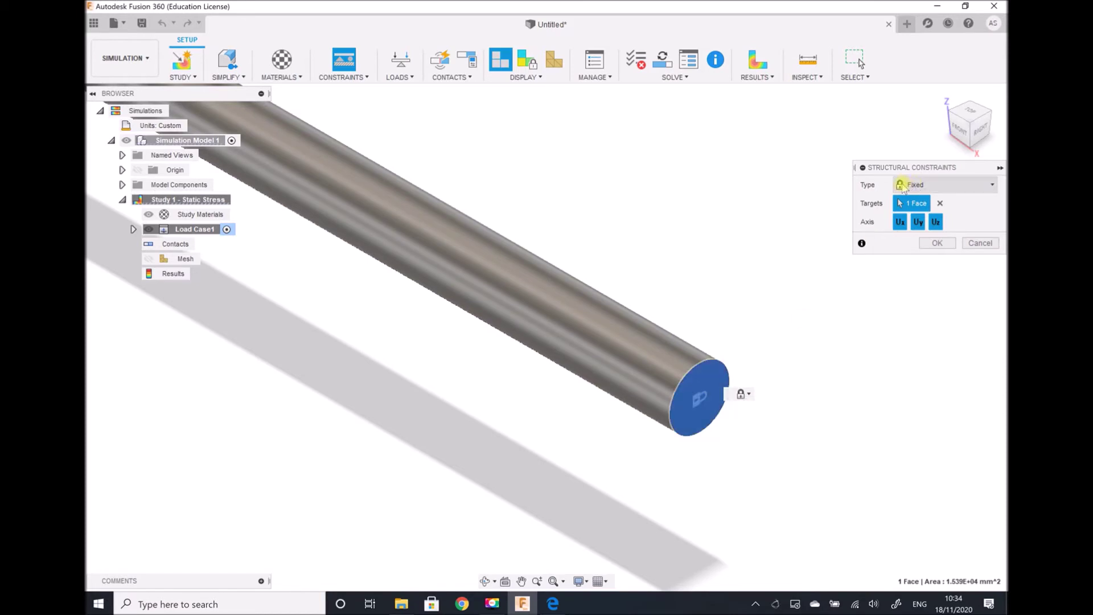
pyautogui.click(938, 244)
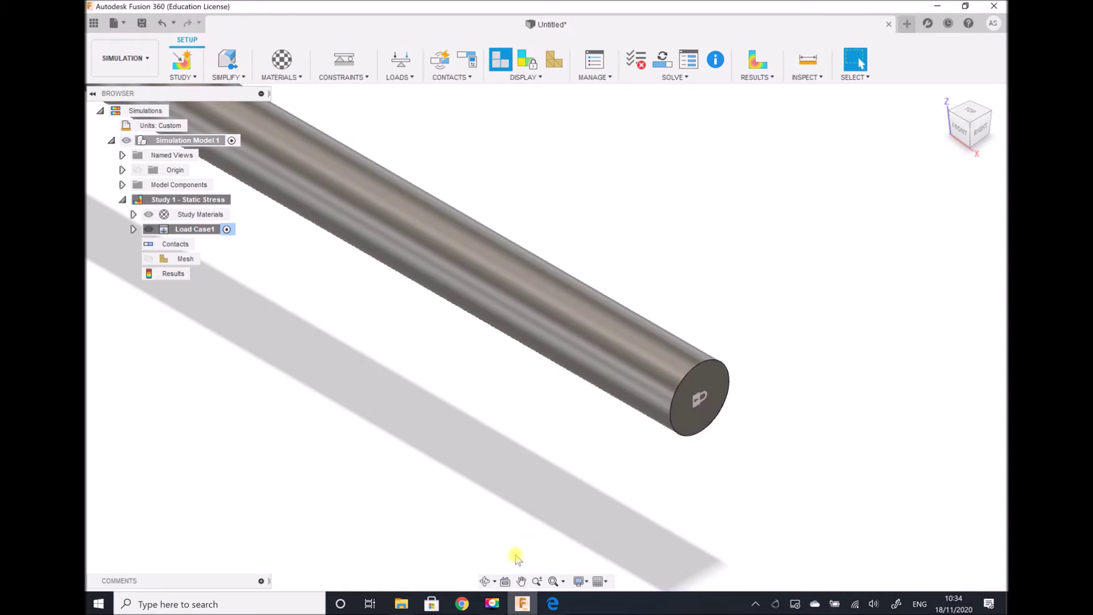
# Start a structural load of type Moment on the flange's flat outer face, opposite the shaft.
pyautogui.click(521, 582)
pyautogui.moveTo(293, 252); pyautogui.dragTo(942, 585)
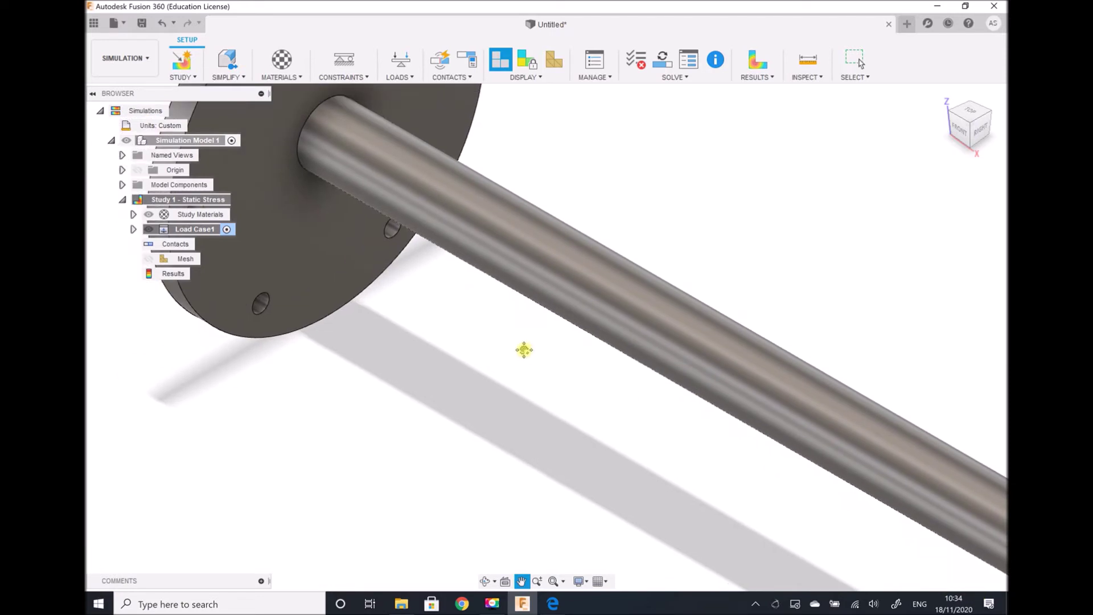
pyautogui.moveTo(488, 324); pyautogui.dragTo(640, 403)
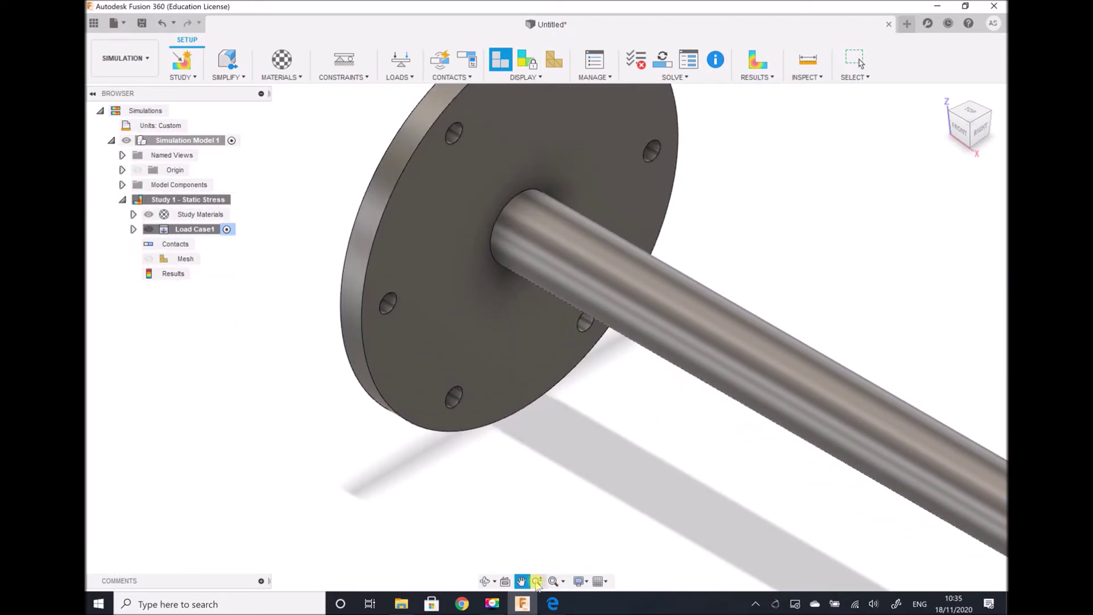
pyautogui.click(483, 582)
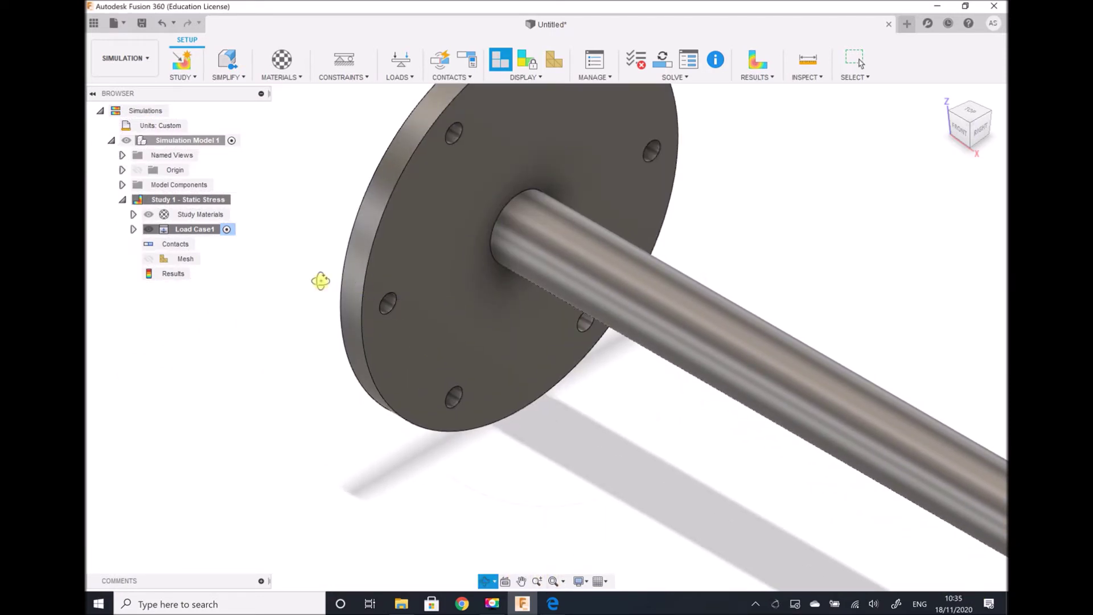
pyautogui.moveTo(344, 288); pyautogui.dragTo(409, 295)
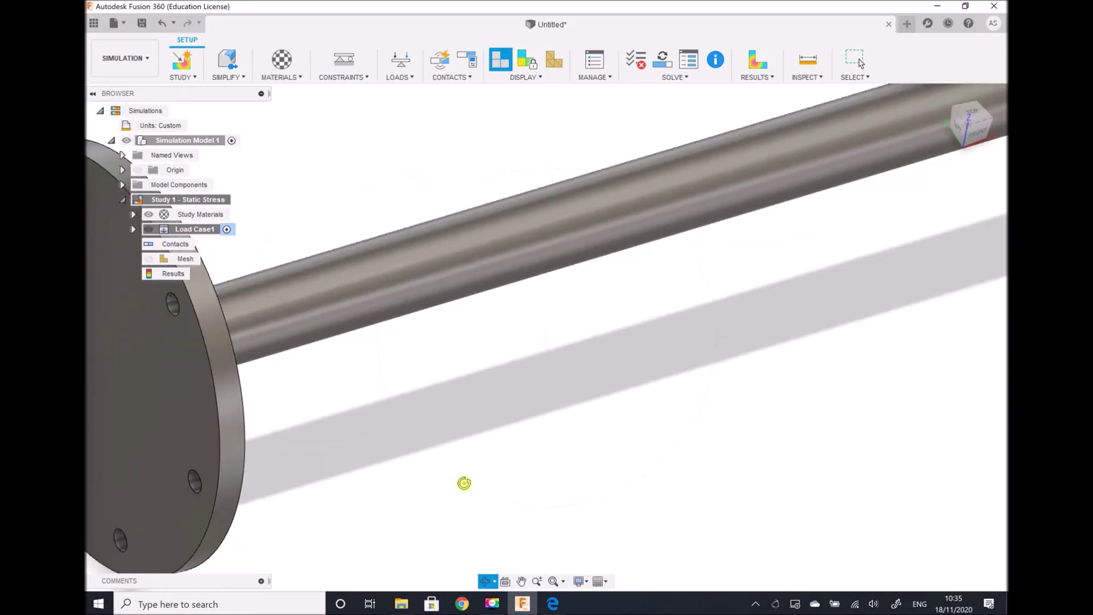
pyautogui.click(521, 581)
pyautogui.moveTo(374, 459); pyautogui.dragTo(825, 350)
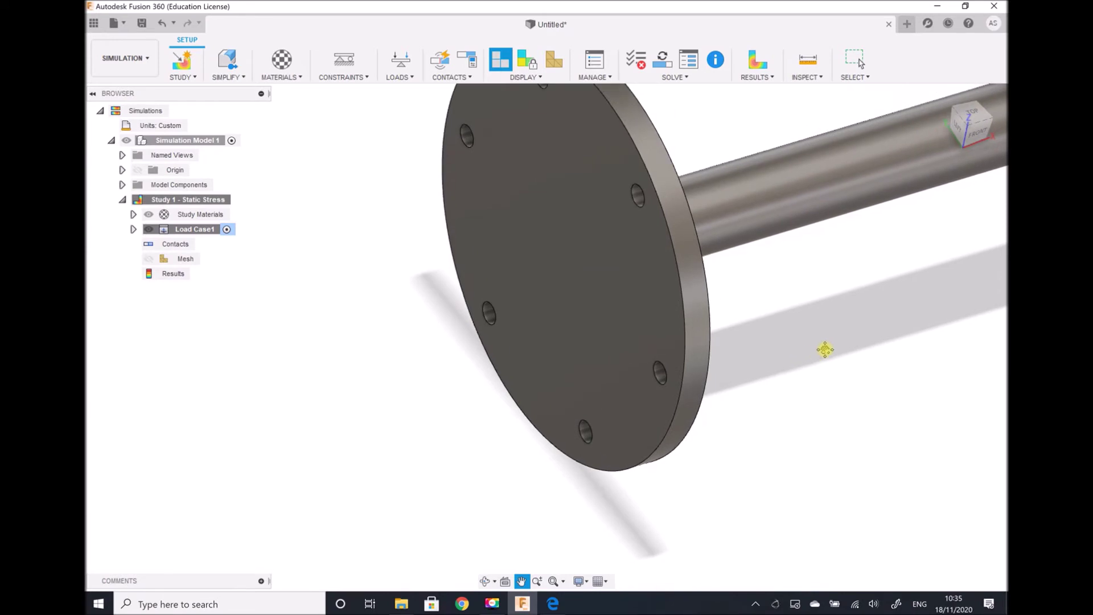
pyautogui.press('Escape')
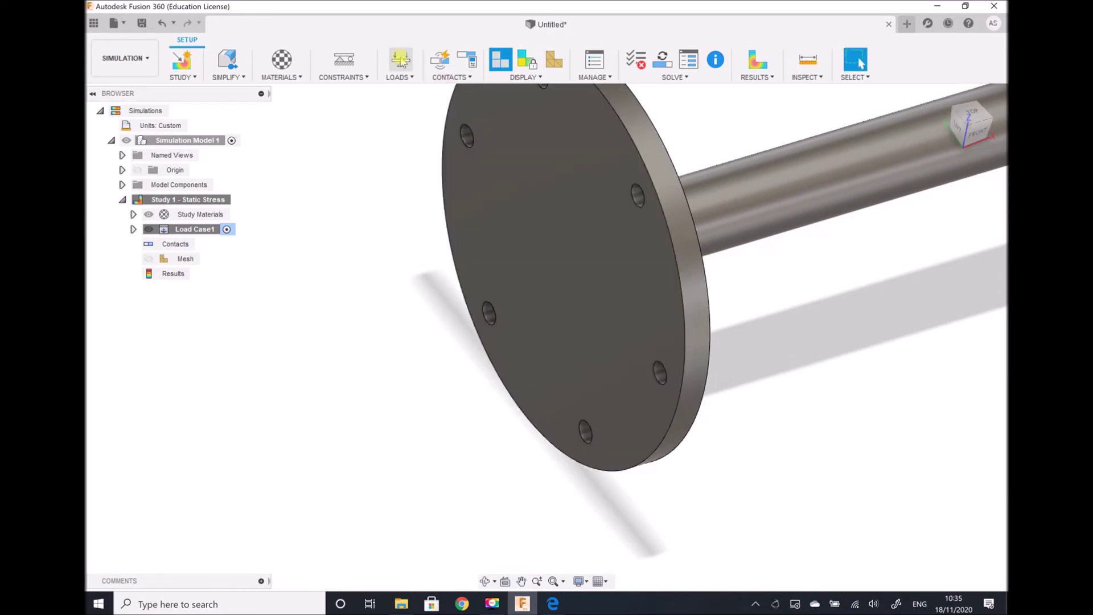
pyautogui.click(401, 59)
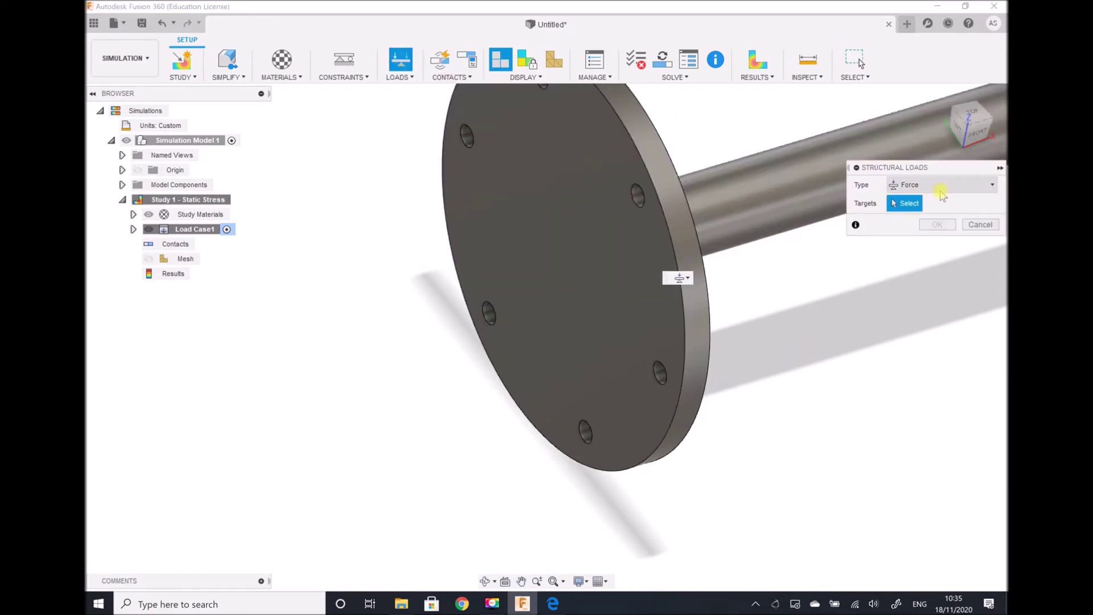
pyautogui.click(949, 191)
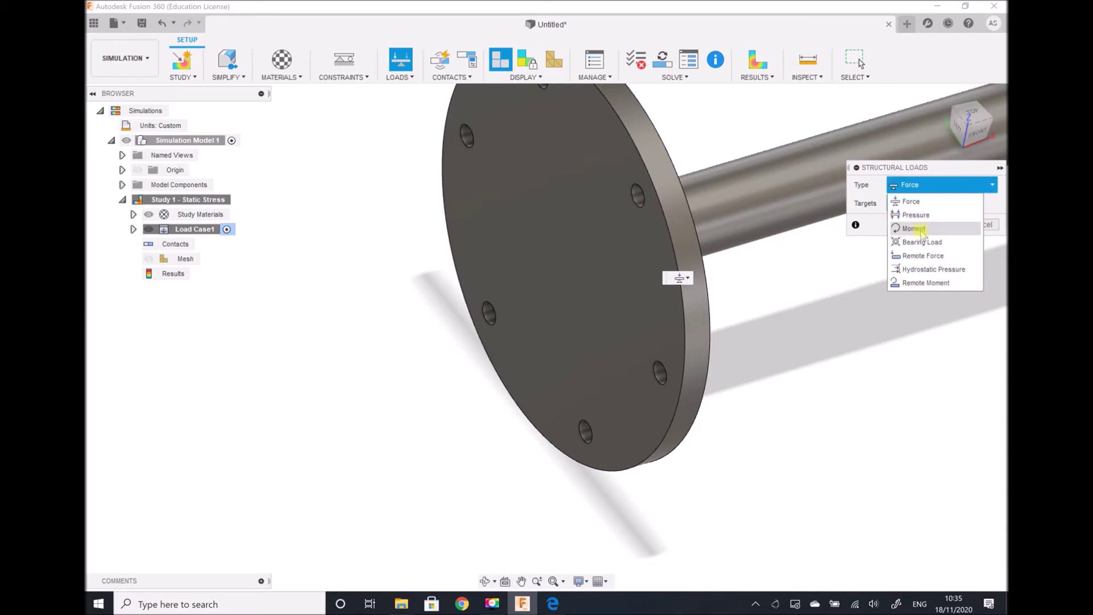
pyautogui.click(914, 228)
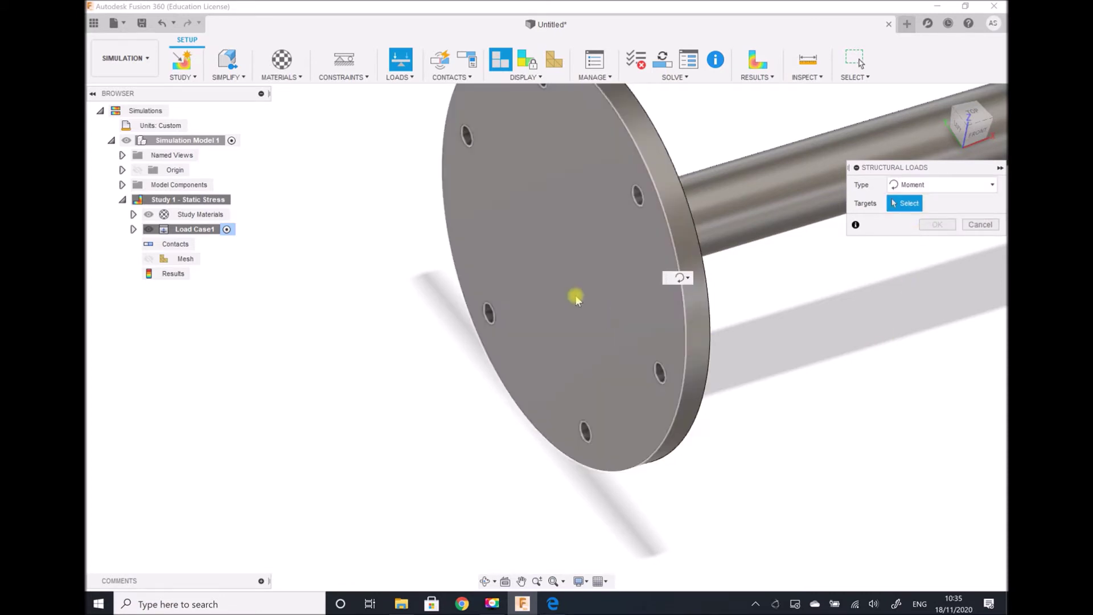
pyautogui.click(575, 295)
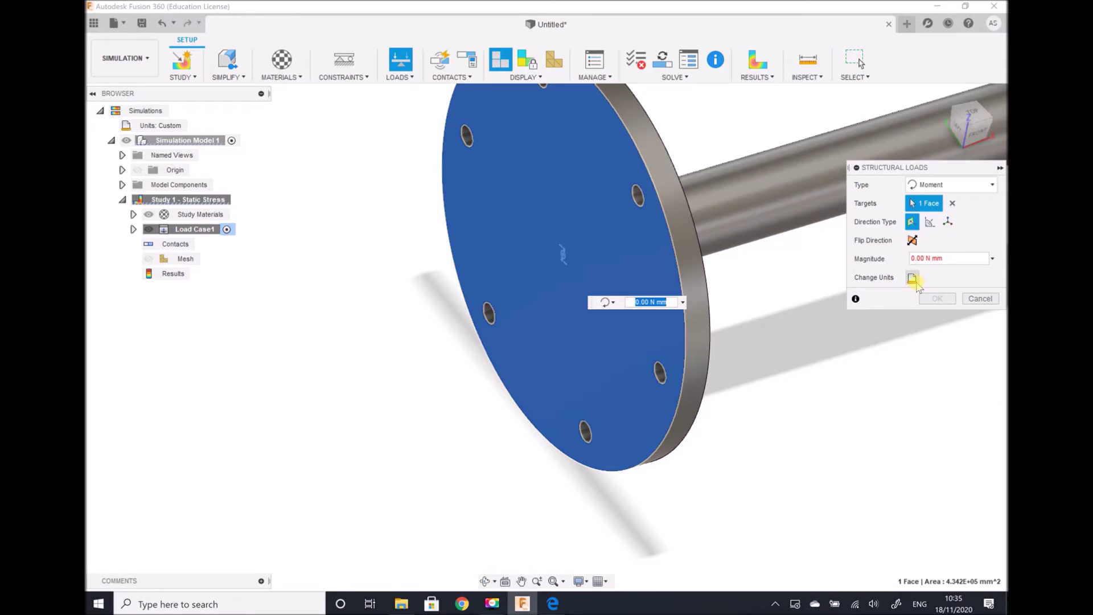
# Change the moment's units to N m, set its magnitude to 12750 N m and apply the load.
pyautogui.click(915, 280)
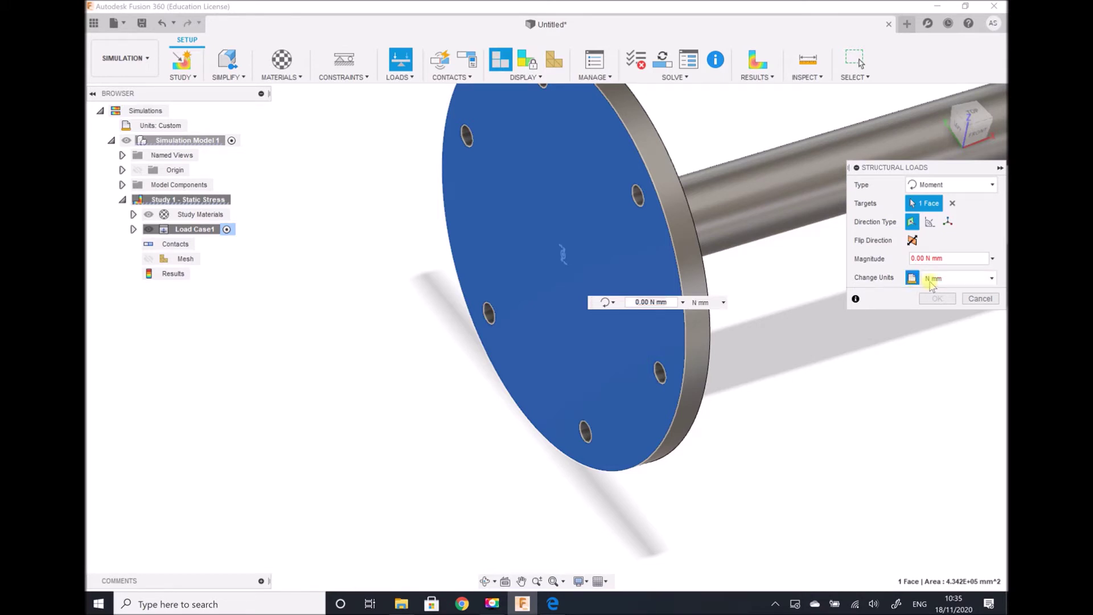
pyautogui.click(932, 280)
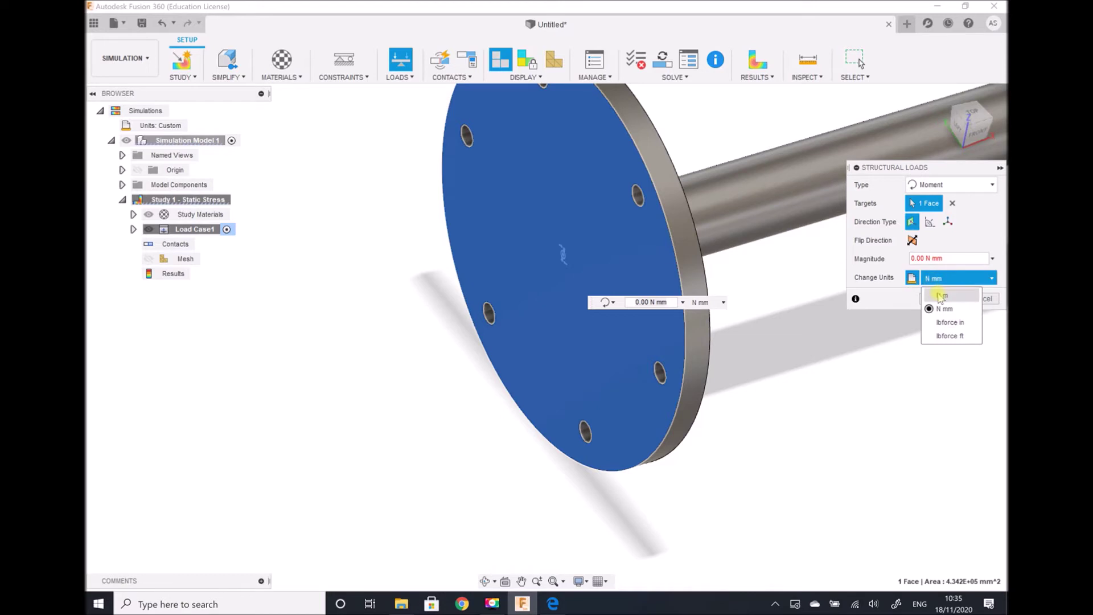
pyautogui.click(940, 296)
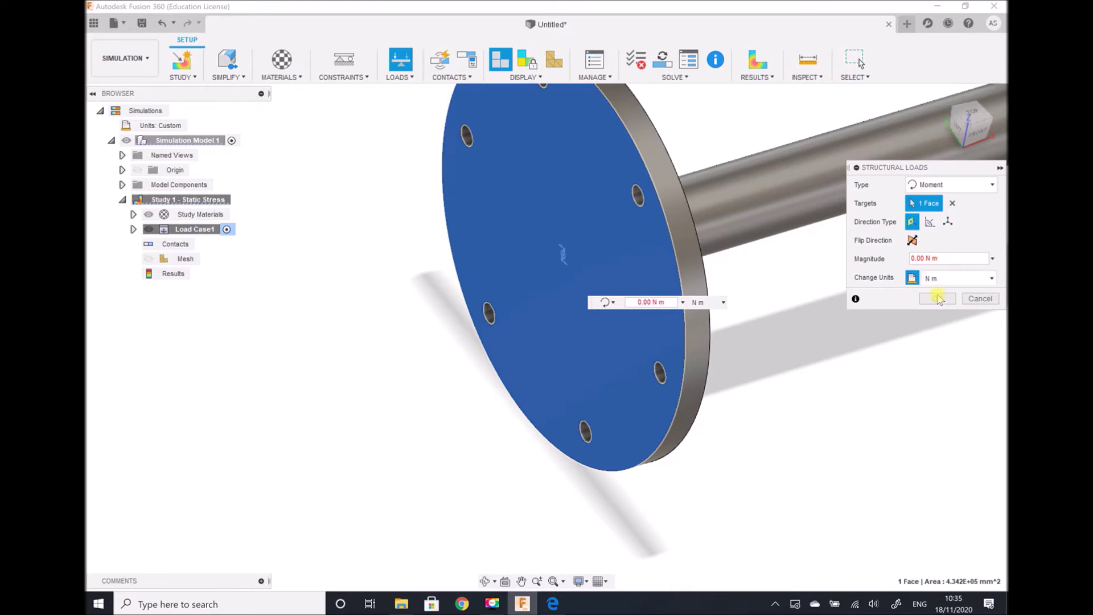
pyautogui.doubleClick(925, 258)
pyautogui.write('12750')
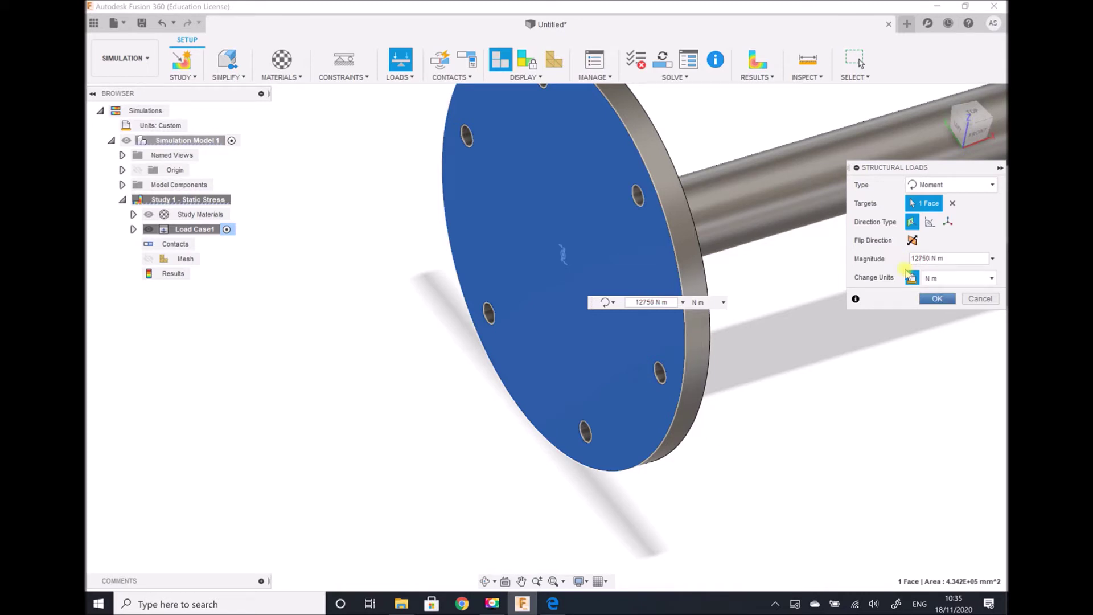
pyautogui.click(936, 301)
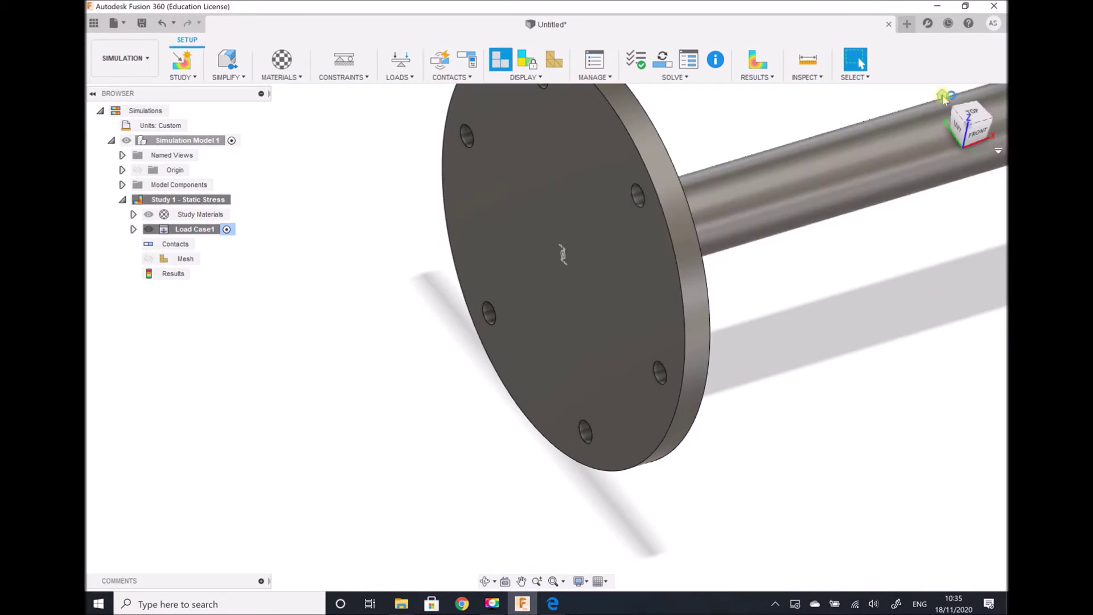
# Generate the mesh for the whole flanged shaft and open the mesh settings to check the model-based average element size.
pyautogui.click(943, 96)
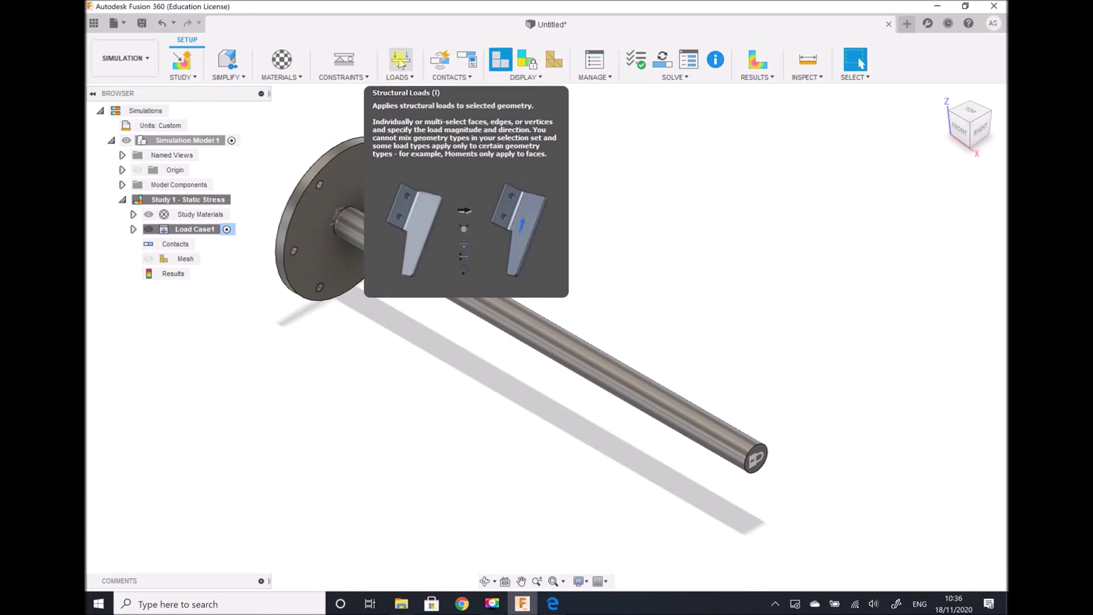
pyautogui.click(690, 77)
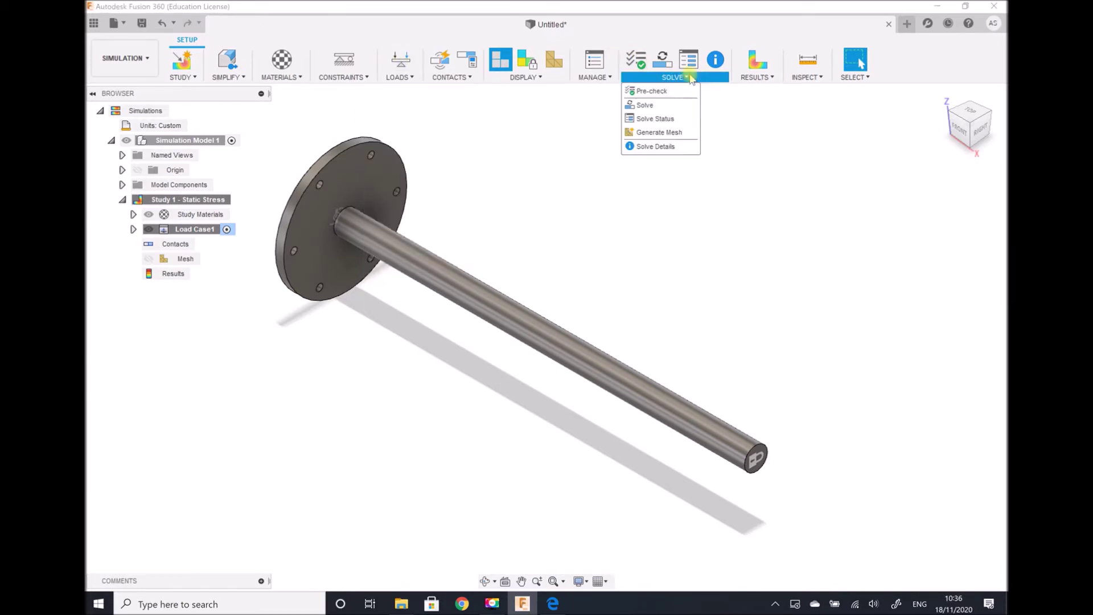
pyautogui.click(661, 132)
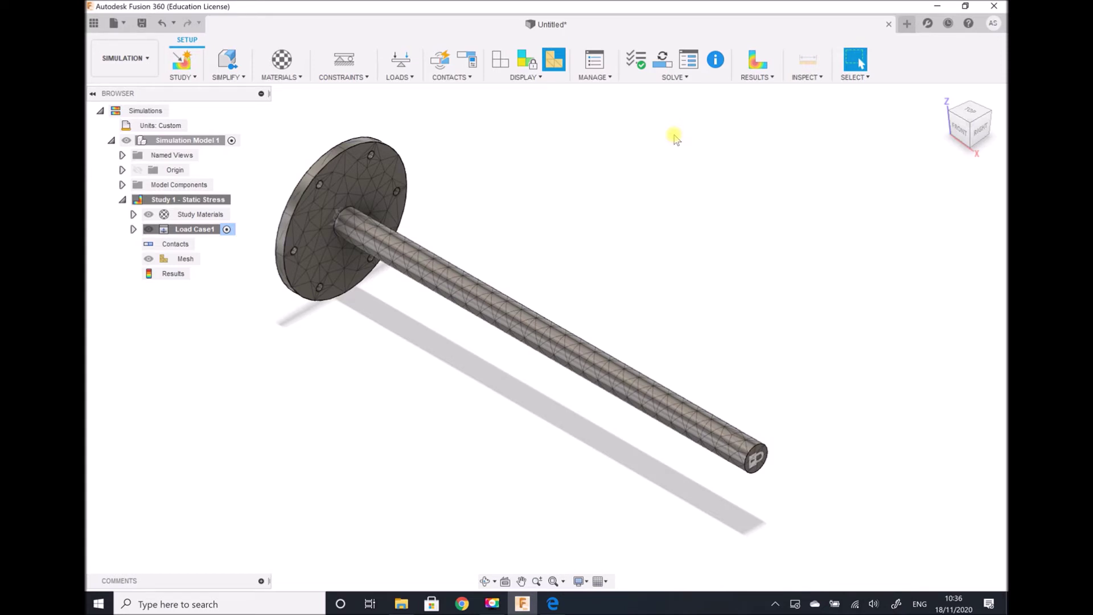
pyautogui.click(208, 261)
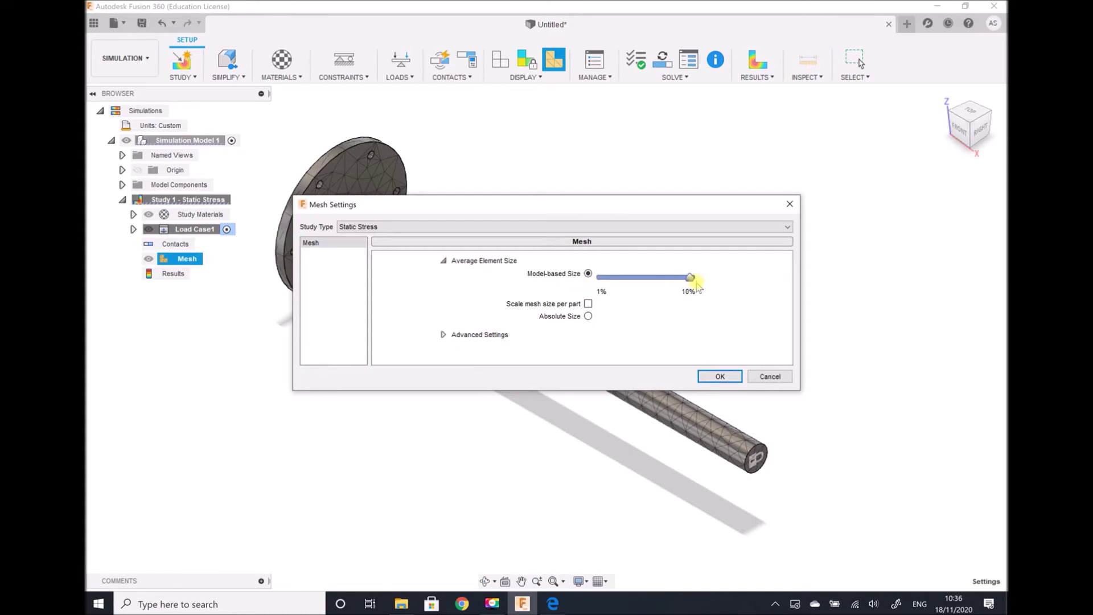
pyautogui.moveTo(694, 285)
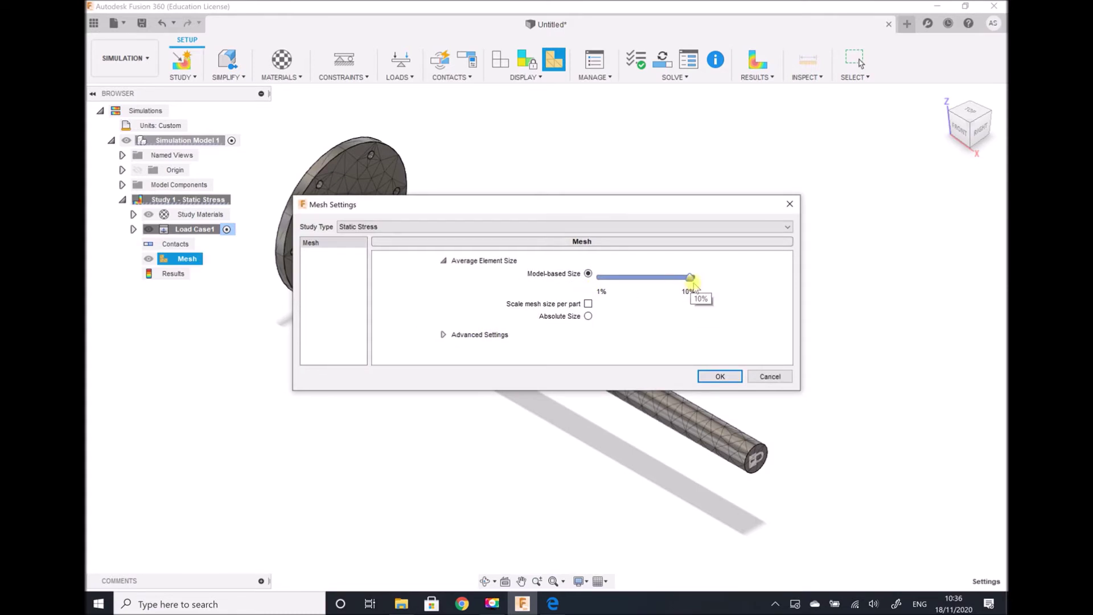
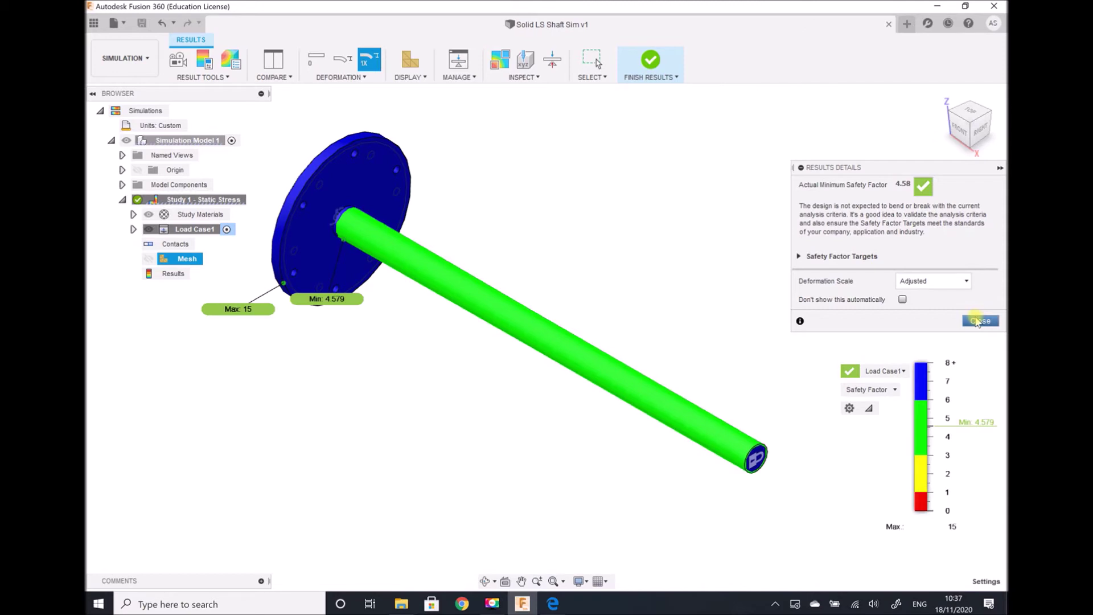
# Dismiss the results details and examine the Von Mises stress plot, the total displacement plot, and the stress plot again.
pyautogui.click(977, 321)
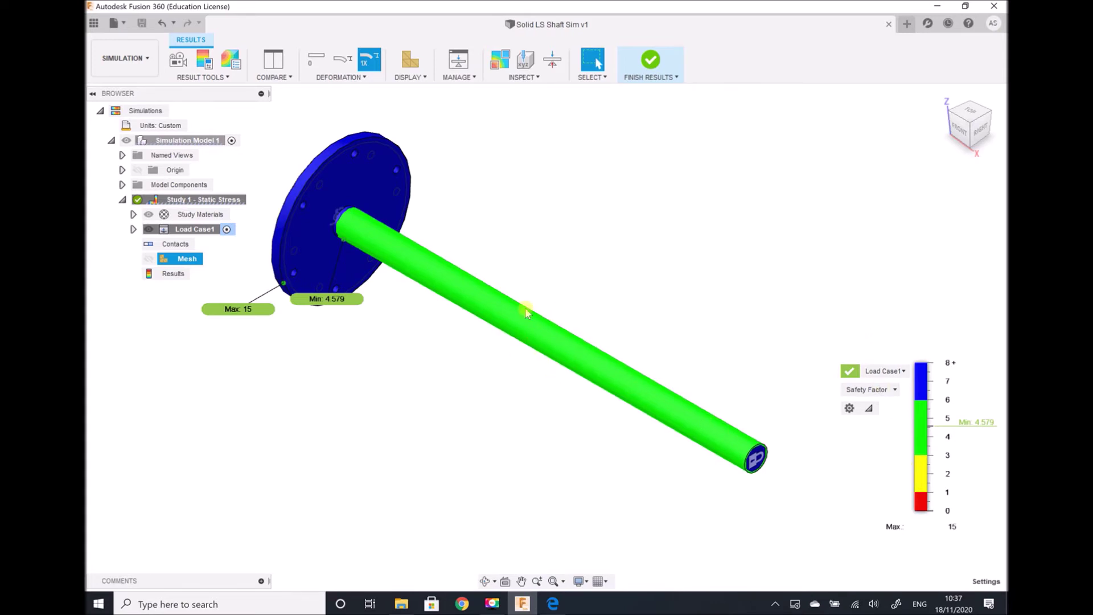
pyautogui.click(887, 392)
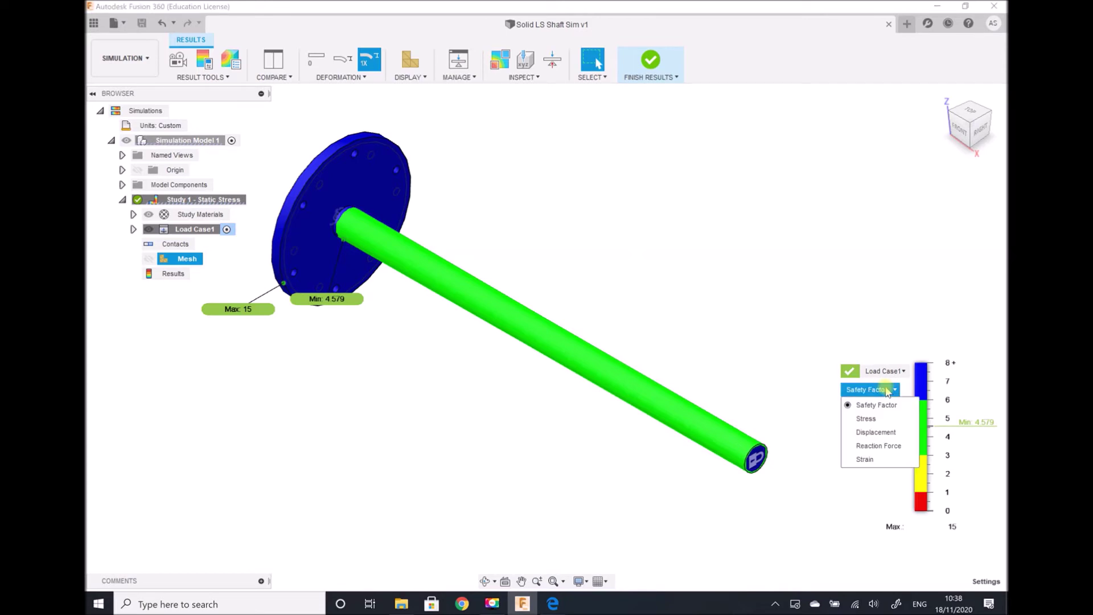
pyautogui.click(867, 419)
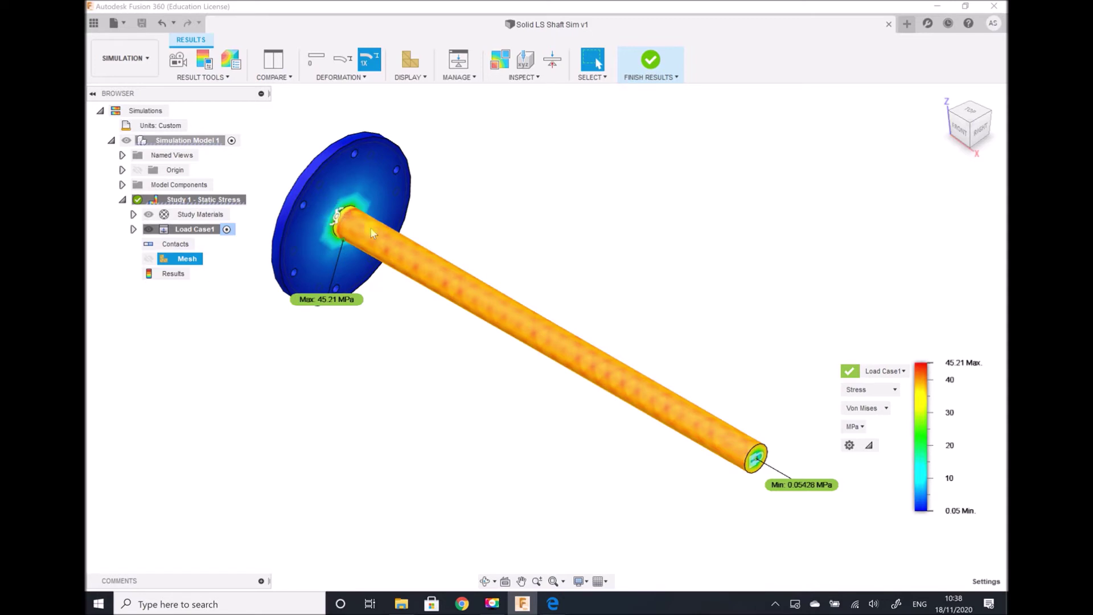
pyautogui.click(863, 390)
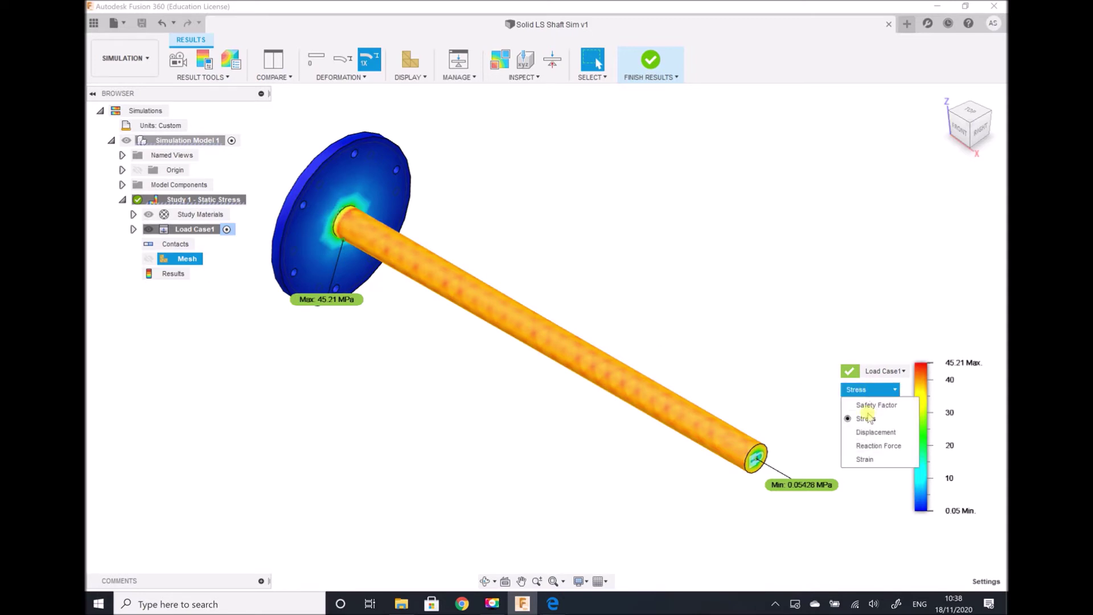
pyautogui.click(872, 432)
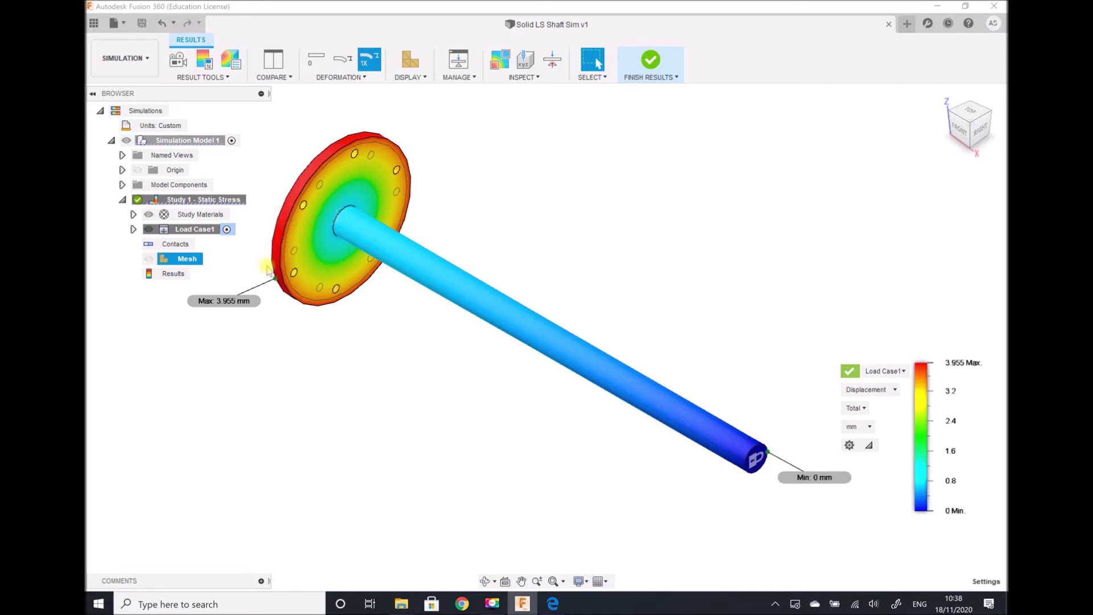
pyautogui.click(866, 395)
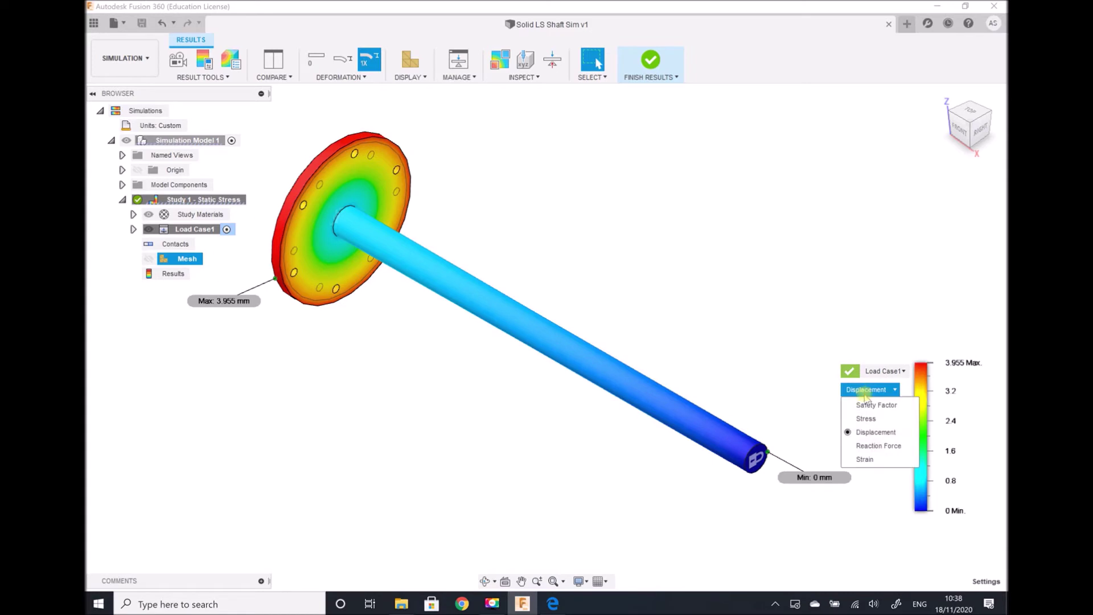
pyautogui.click(866, 418)
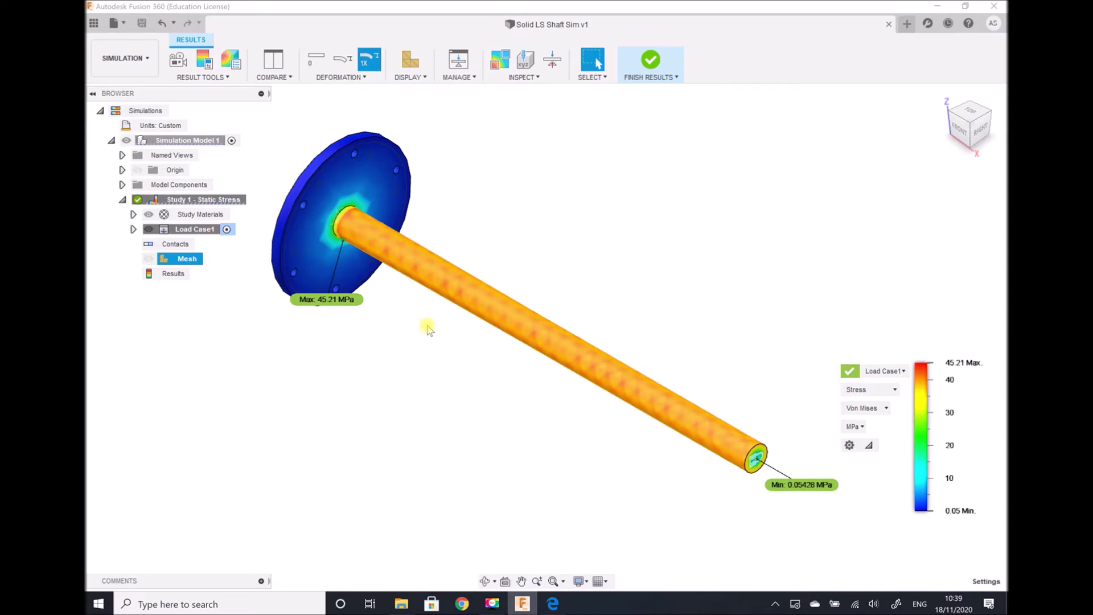
# Finish viewing the results, set the mesh's model-based average element size to 3%, and regenerate the mesh.
pyautogui.click(658, 65)
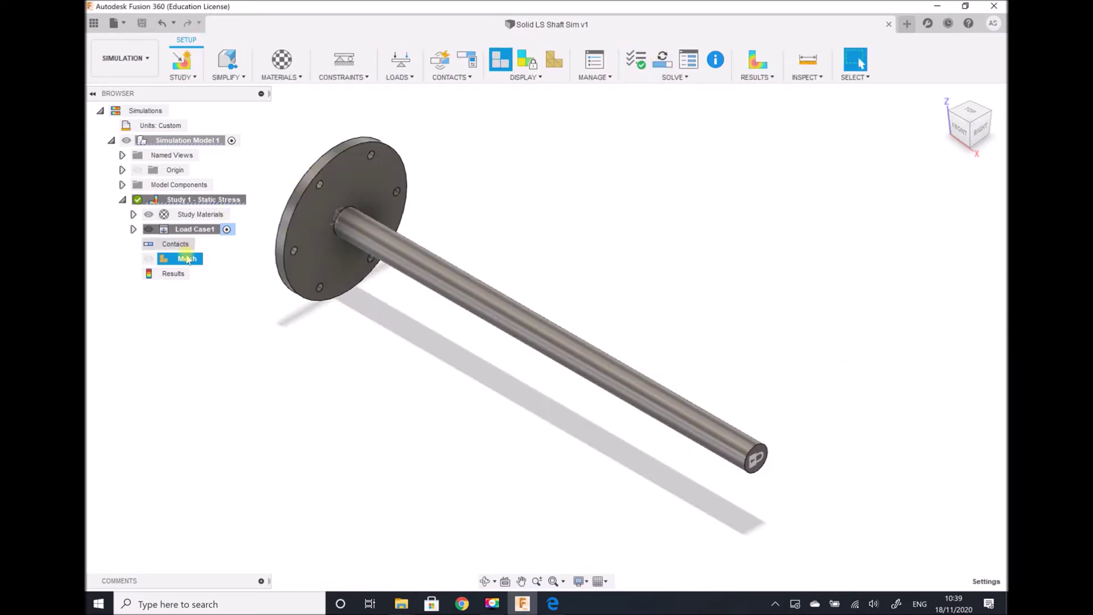
pyautogui.moveTo(209, 262)
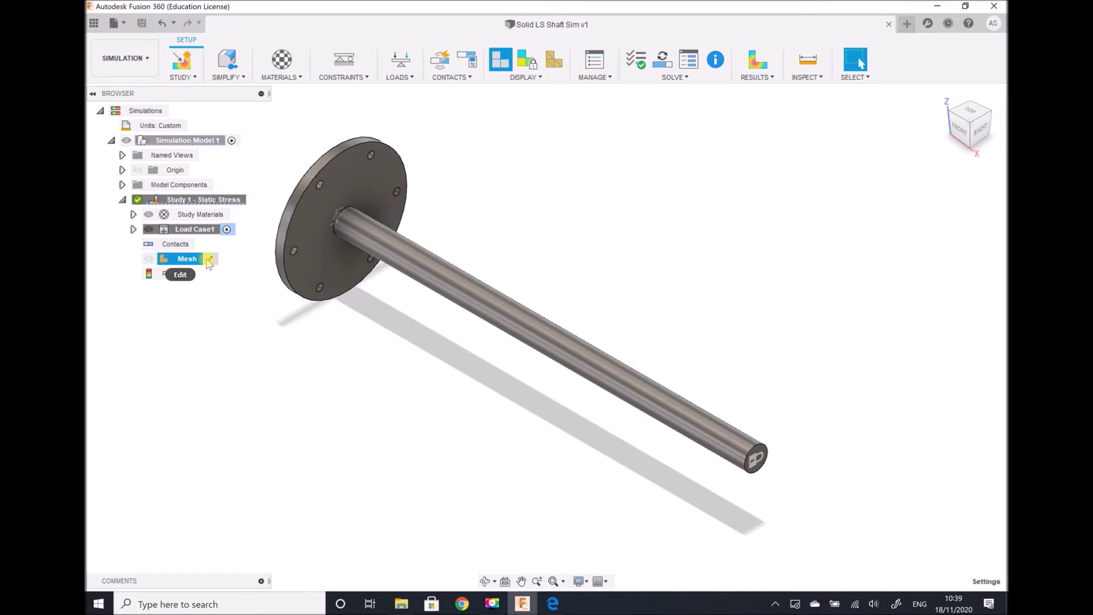
pyautogui.click(209, 260)
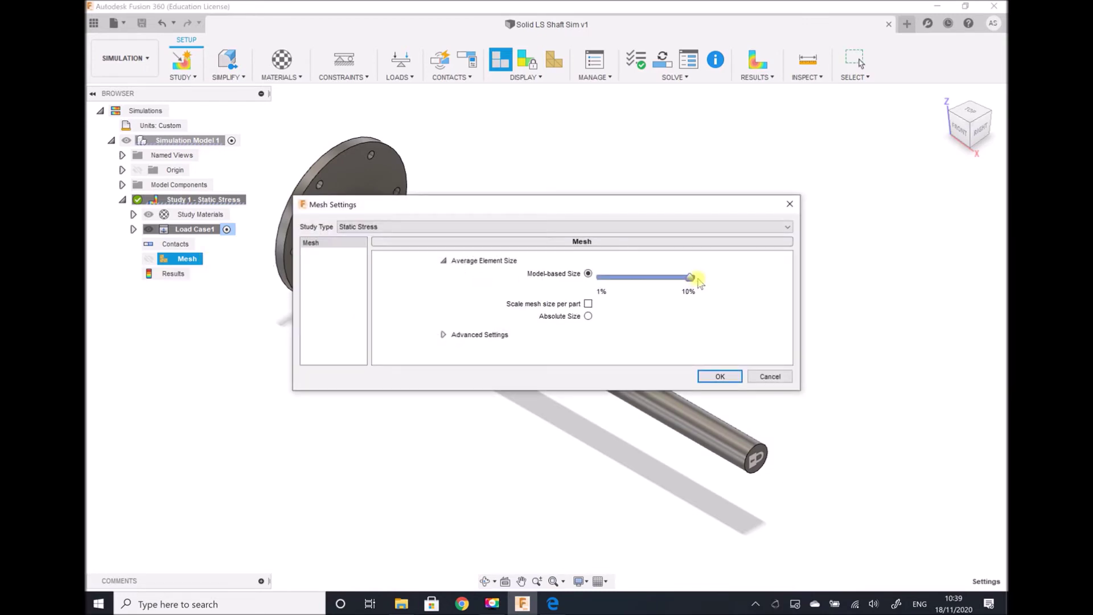
pyautogui.moveTo(691, 279)
pyautogui.moveTo(690, 279); pyautogui.dragTo(626, 280)
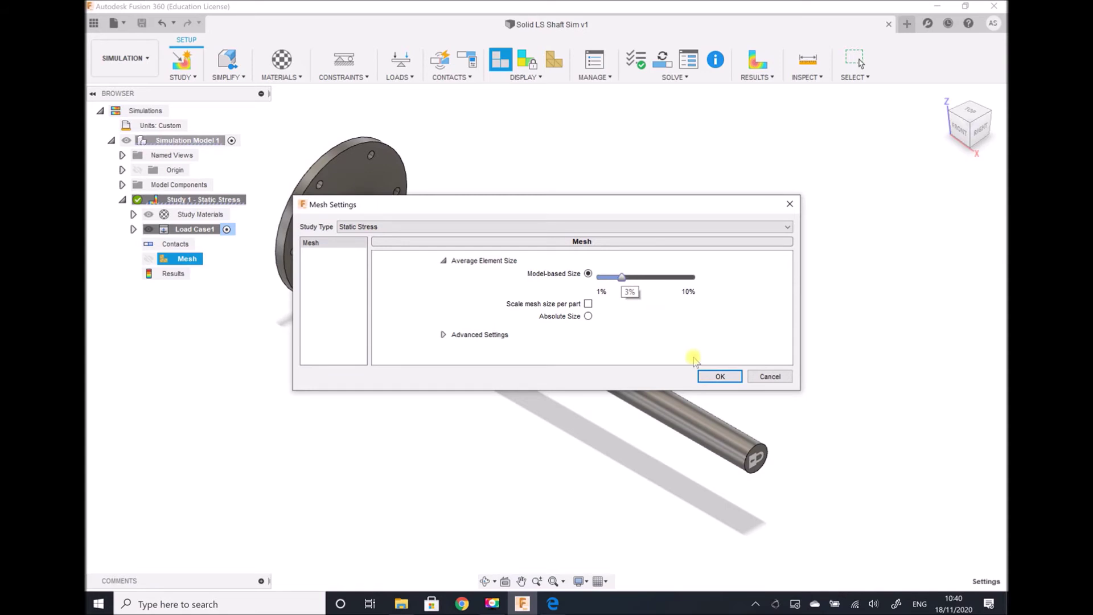
pyautogui.click(720, 377)
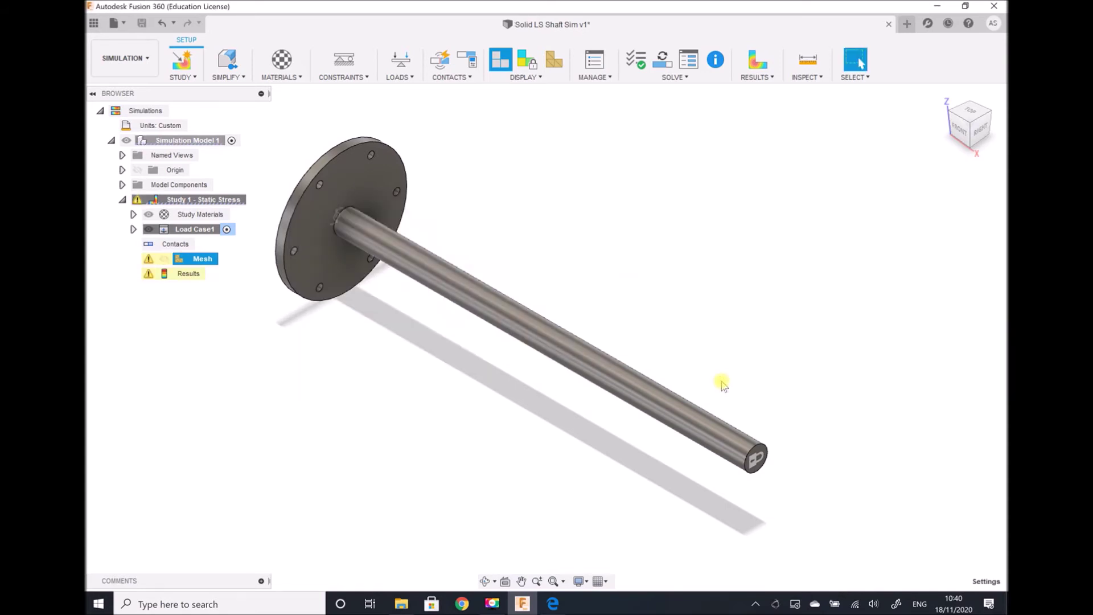
pyautogui.click(691, 81)
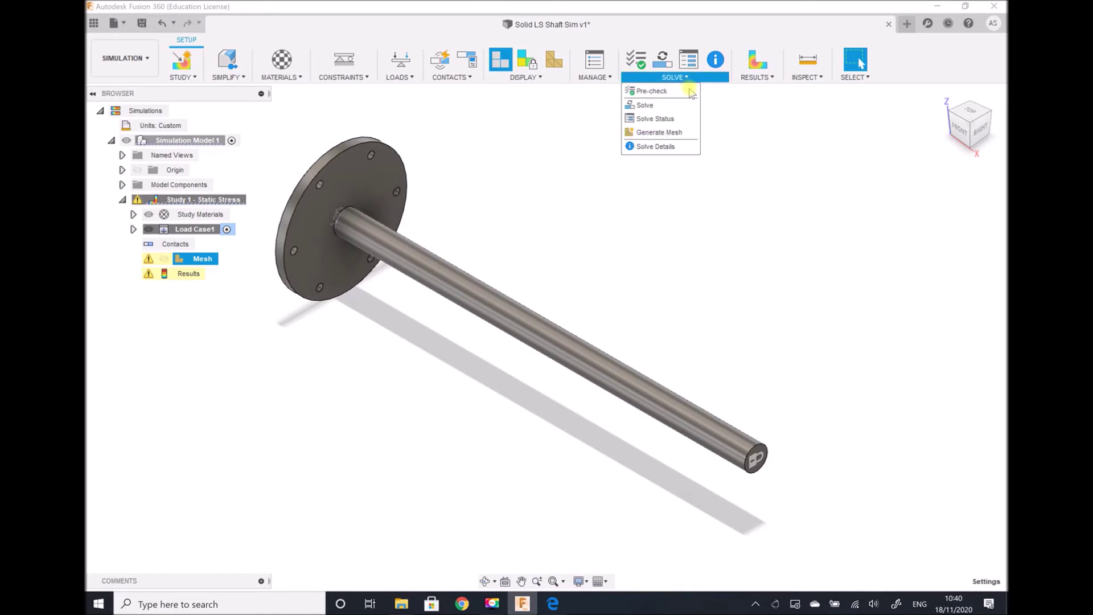
pyautogui.click(661, 132)
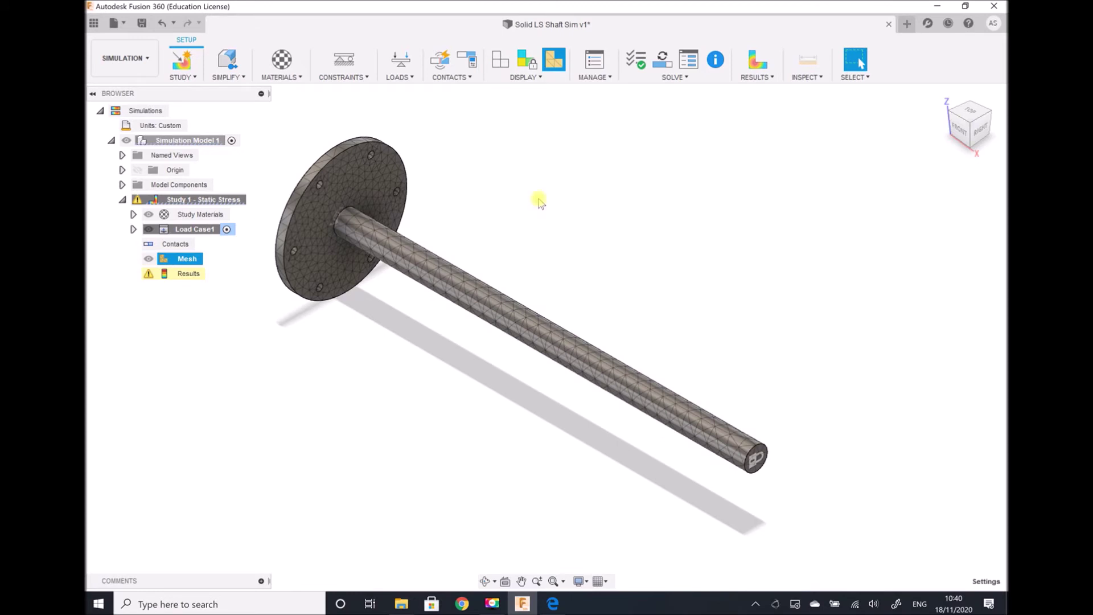
# Solve the static stress study of the remeshed shaft on the cloud.
pyautogui.click(160, 263)
pyautogui.click(695, 78)
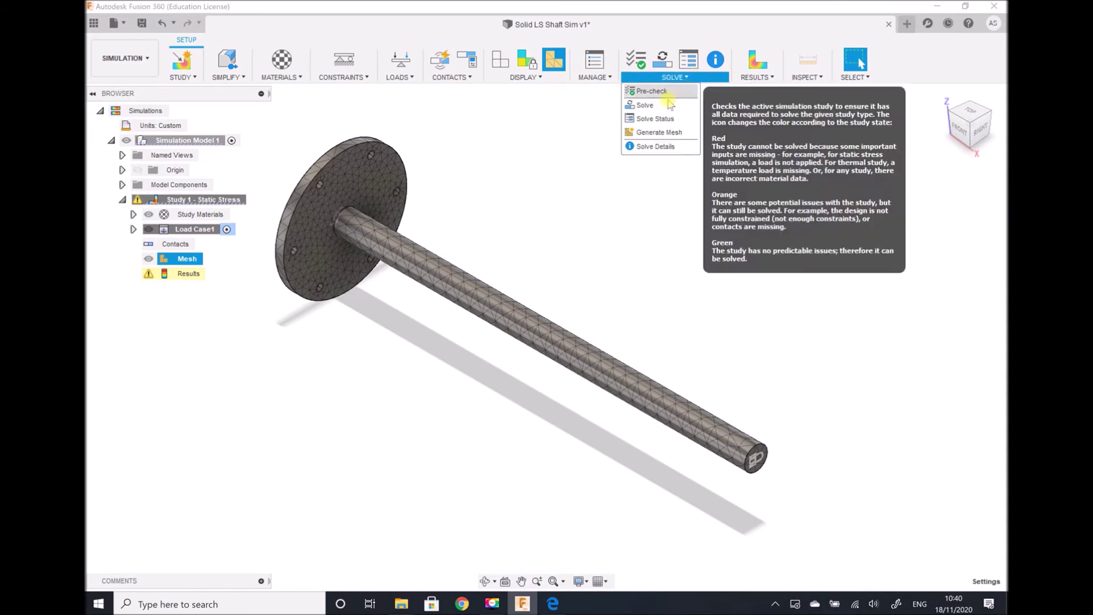
pyautogui.click(647, 90)
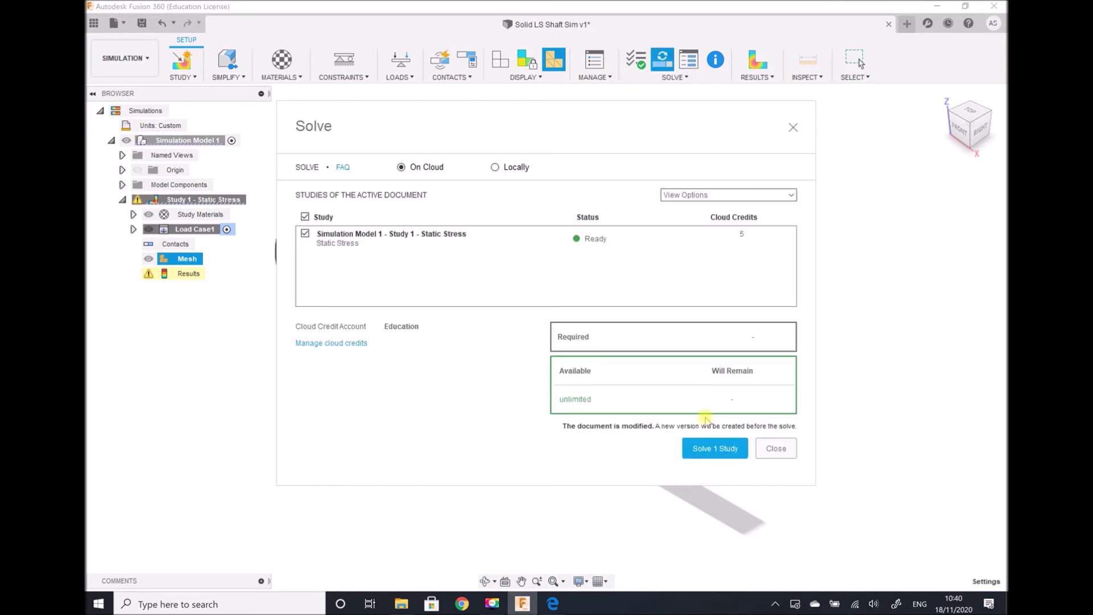
pyautogui.click(707, 452)
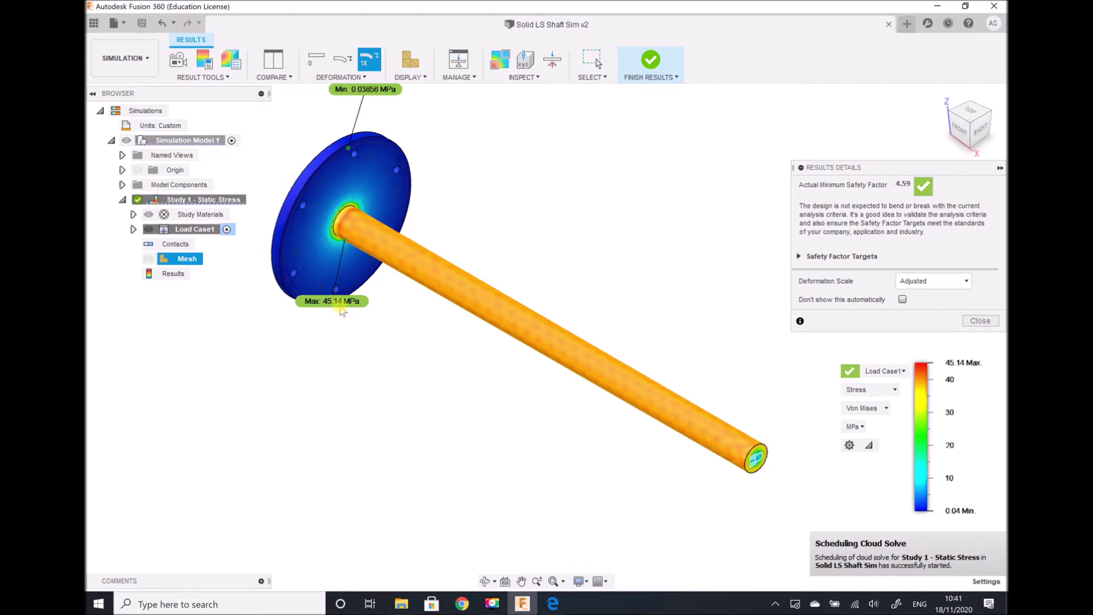
# Examine the Von Mises stress distribution up close where the shaft meets the flange, including the location of the maximum.
pyautogui.click(522, 580)
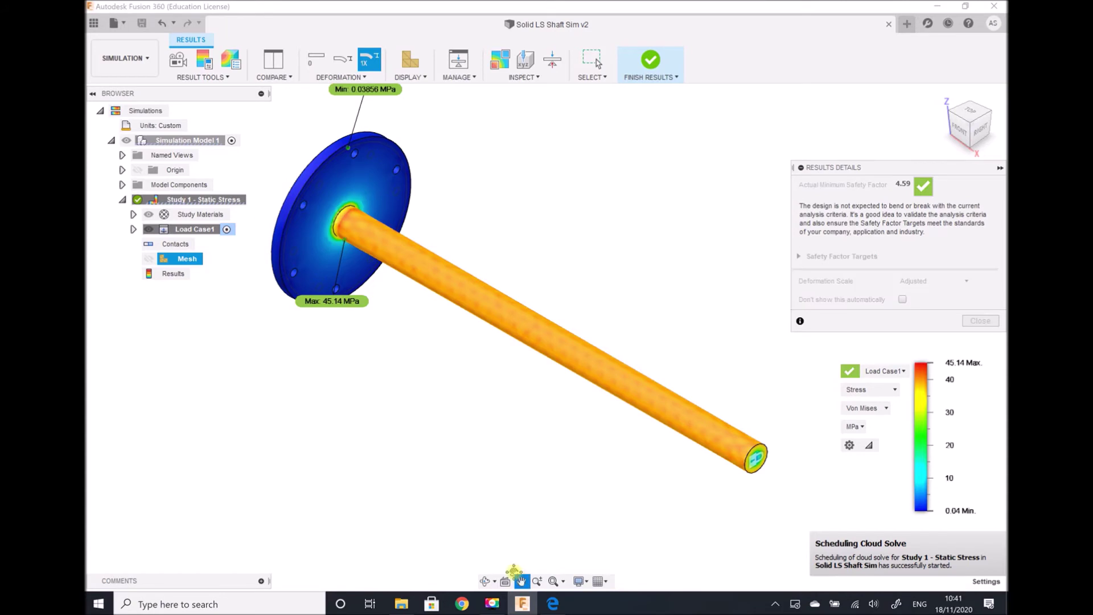
pyautogui.scroll(-2, 256, 288)
pyautogui.moveTo(375, 310); pyautogui.dragTo(485, 354)
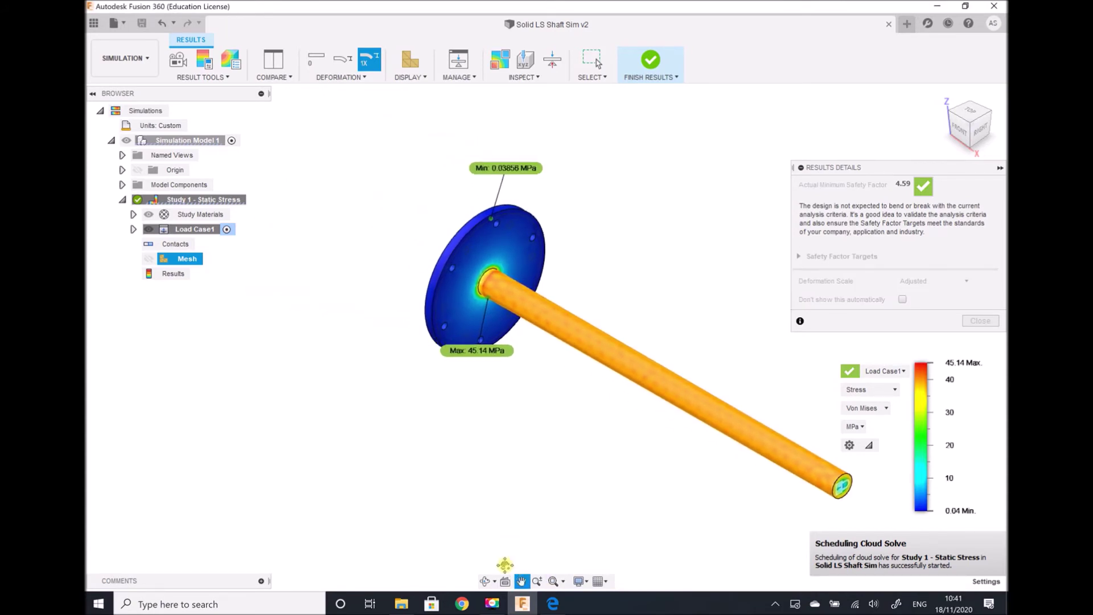
pyautogui.click(537, 581)
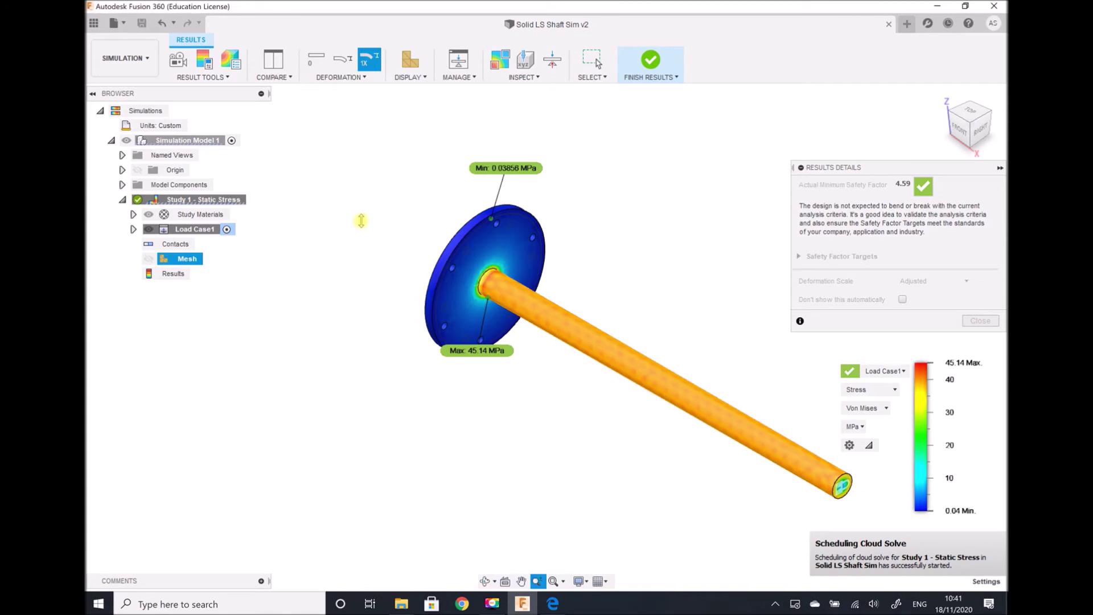
pyautogui.moveTo(364, 244); pyautogui.dragTo(376, 295)
pyautogui.click(521, 581)
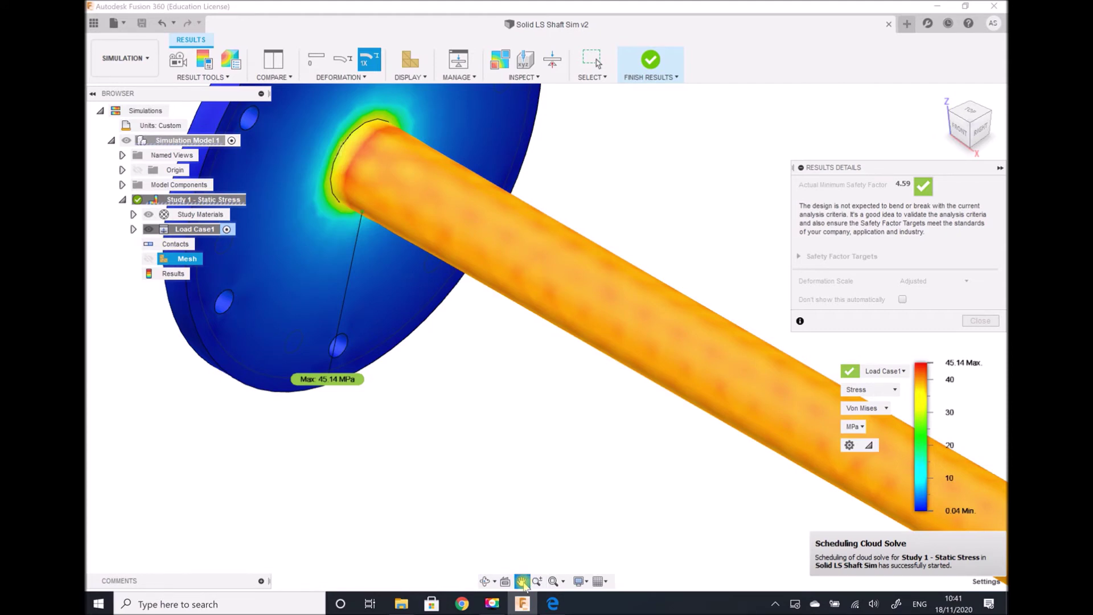
pyautogui.moveTo(336, 366); pyautogui.dragTo(437, 478)
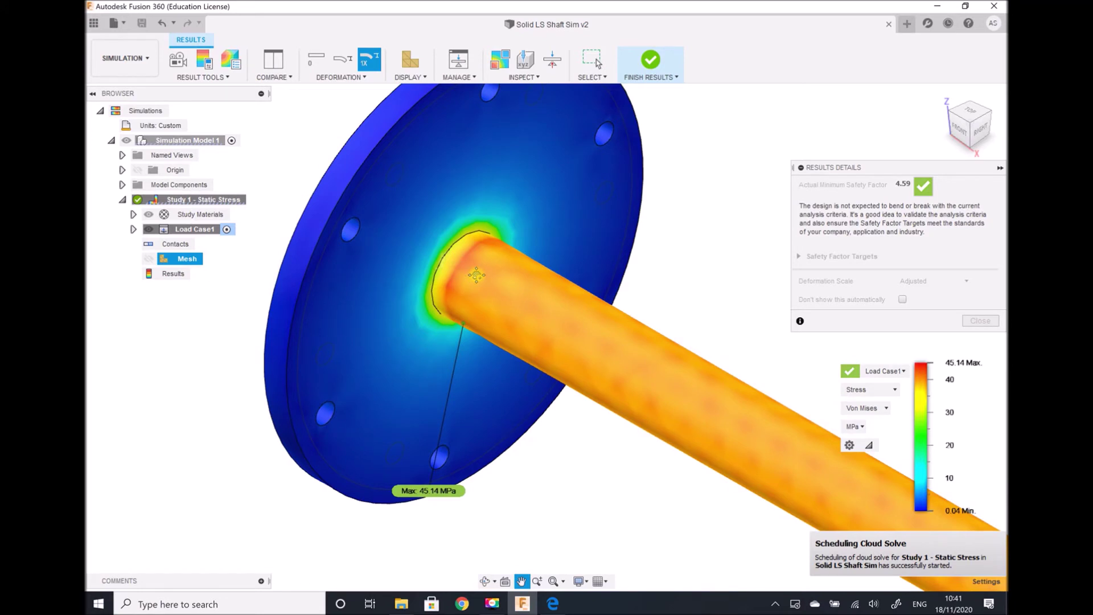
pyautogui.press('Escape')
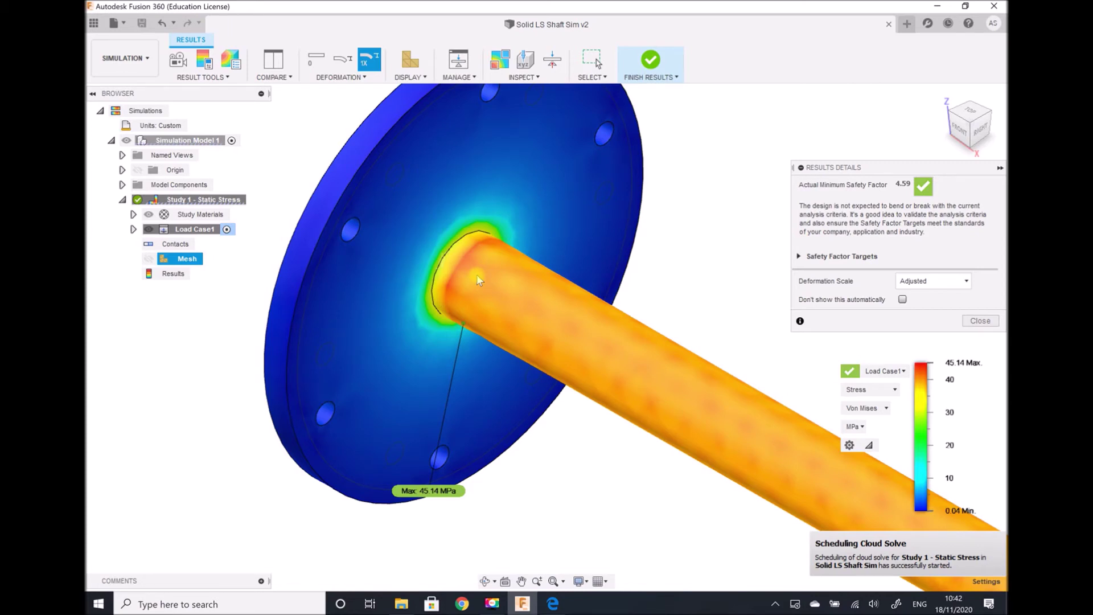
# Finish viewing the results and return to the Design workspace.
pyautogui.click(651, 60)
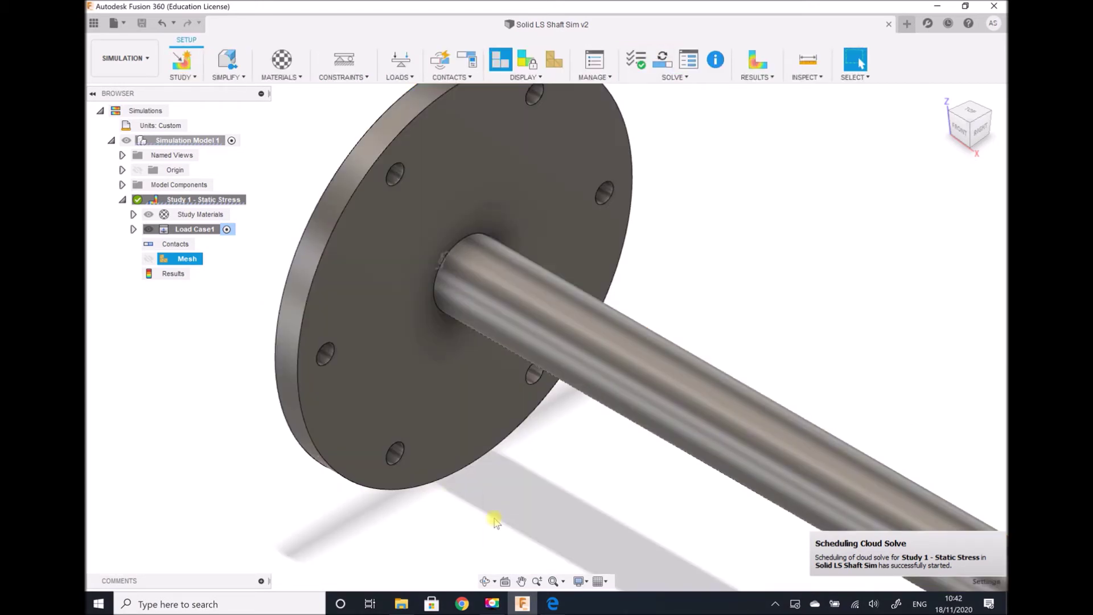
pyautogui.click(552, 581)
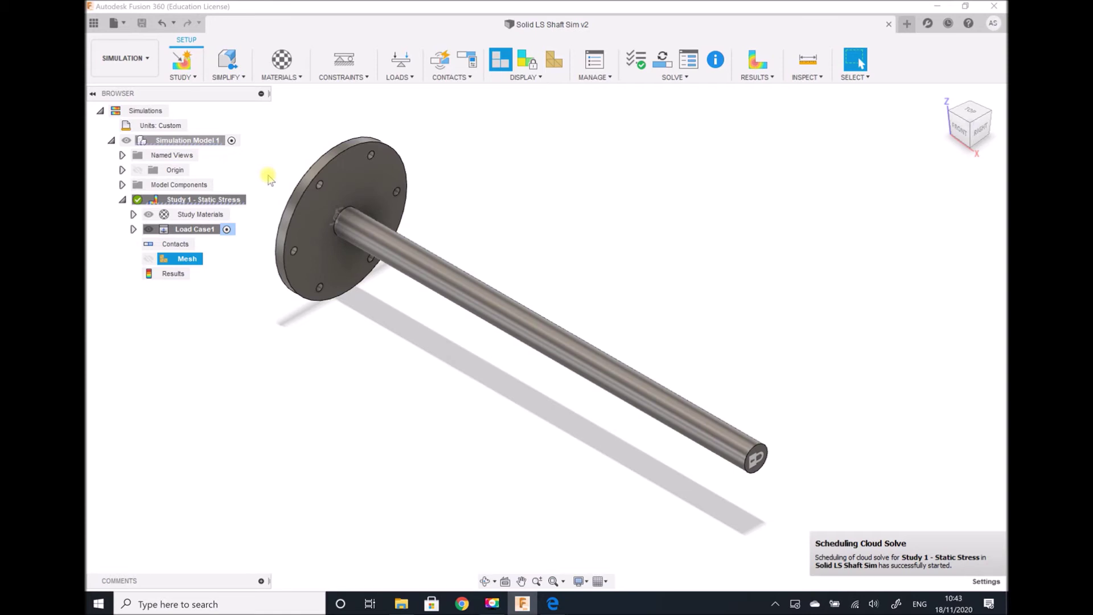
pyautogui.click(123, 58)
pyautogui.click(111, 89)
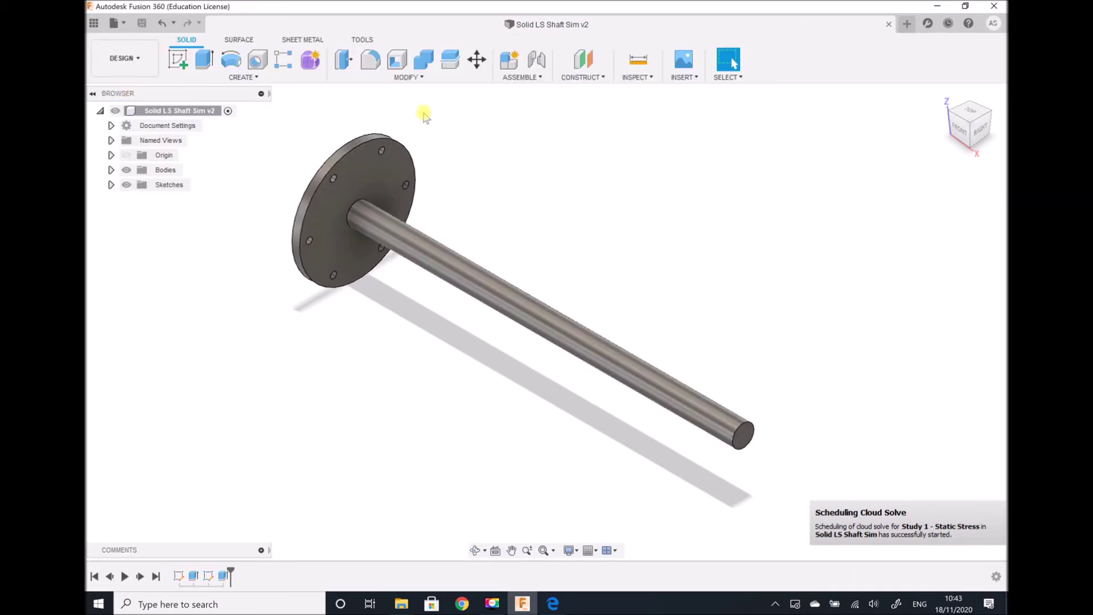
# Create a copy of the flanged shaft body, offset about 733 mm along the shaft's length.
pyautogui.click(421, 77)
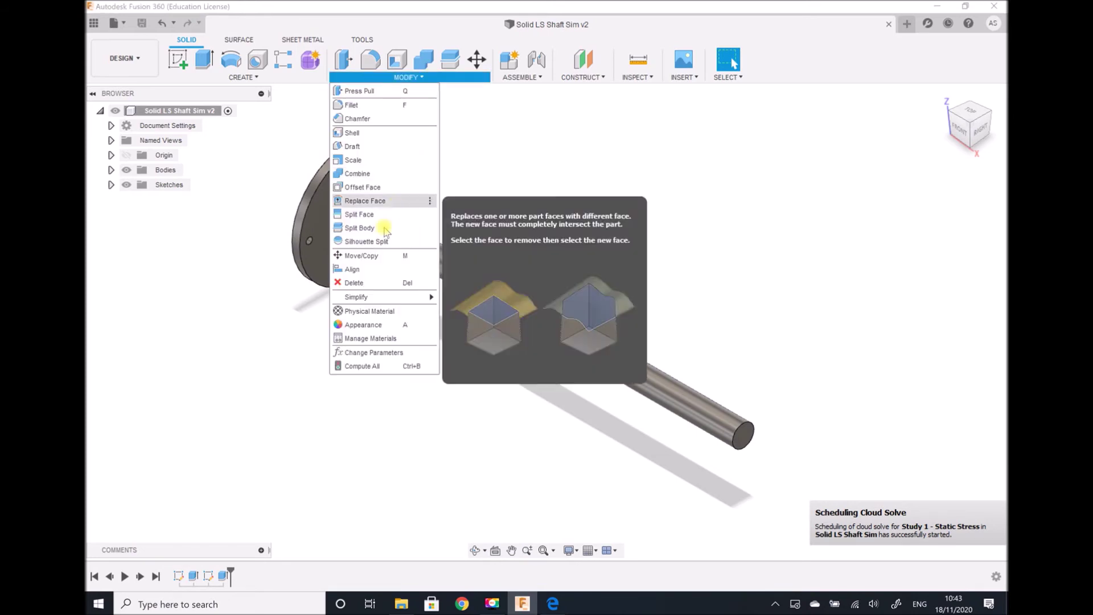
pyautogui.click(373, 256)
pyautogui.click(354, 248)
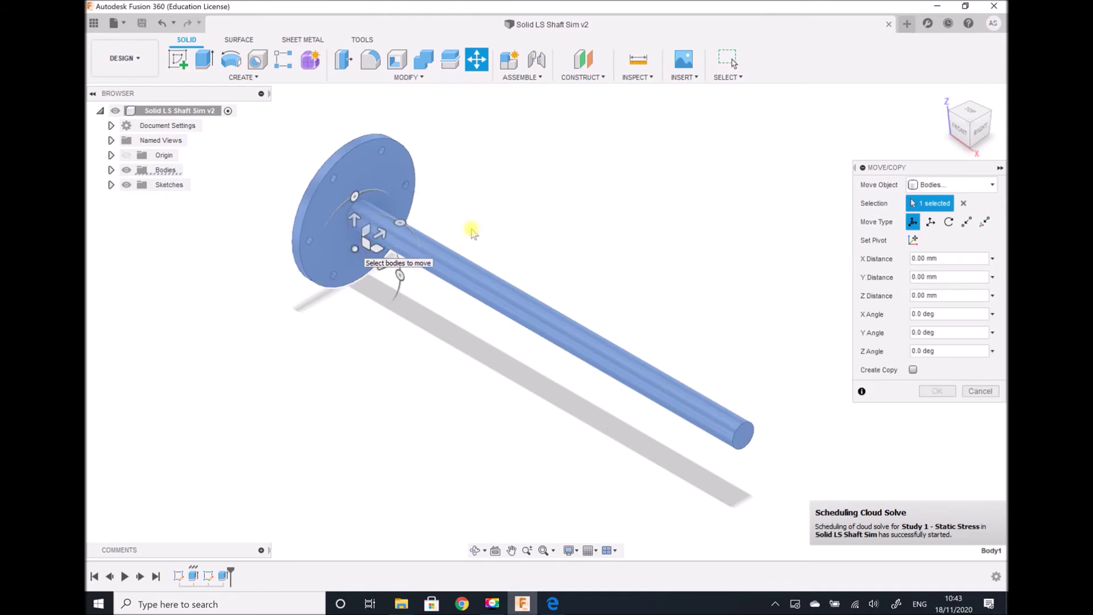
pyautogui.click(913, 370)
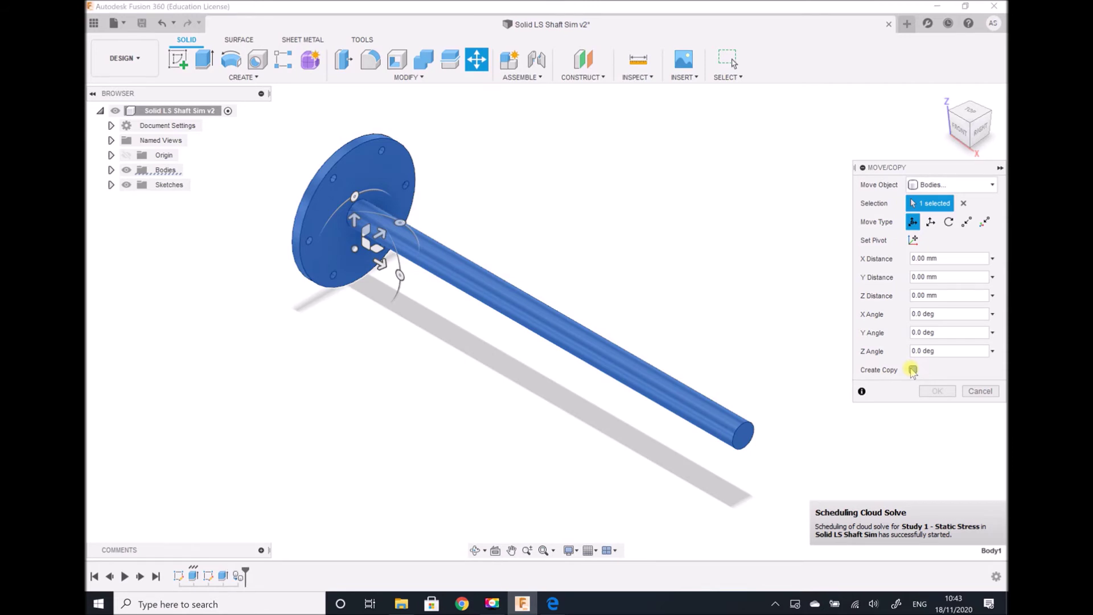
pyautogui.moveTo(376, 261); pyautogui.dragTo(484, 350)
pyautogui.write('733.14')
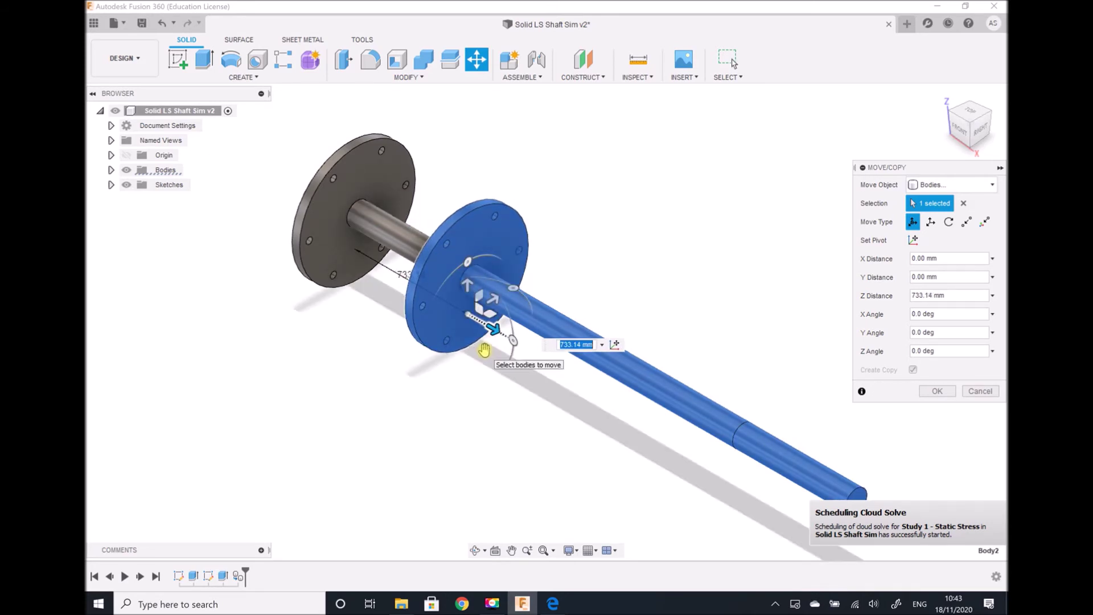
pyautogui.click(936, 392)
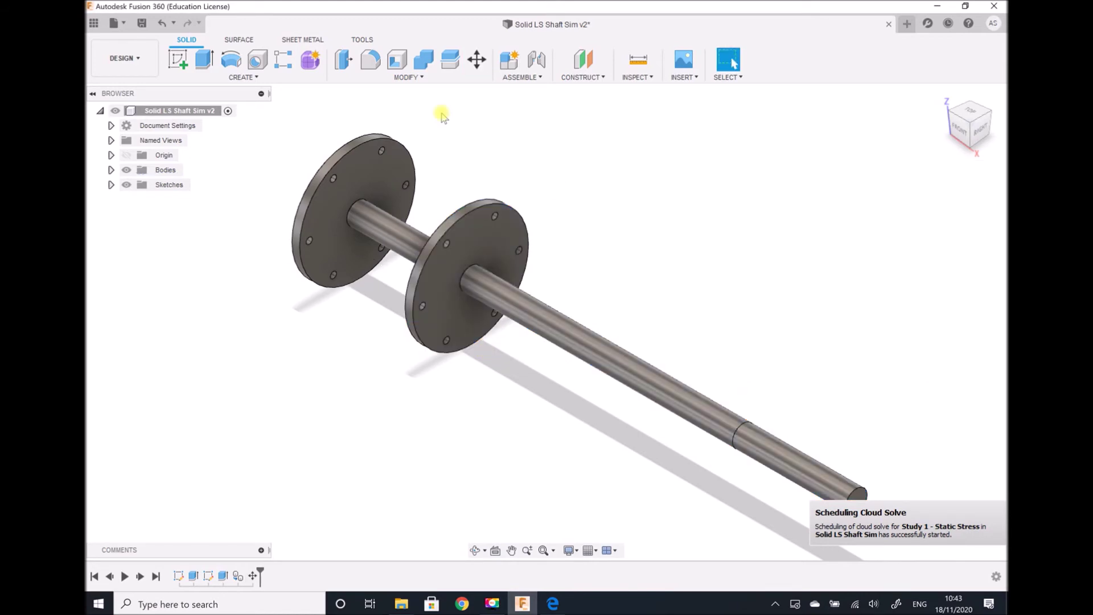
# Show the origin and rotate the copied shaft body 180 degrees about the vertical Z axis.
pyautogui.click(422, 79)
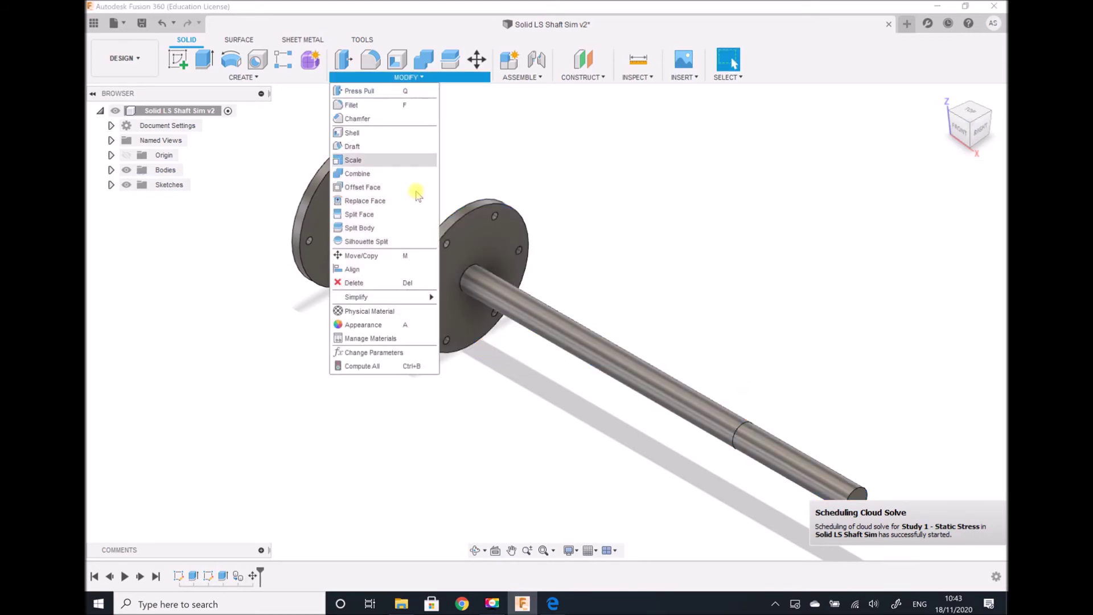
pyautogui.click(392, 256)
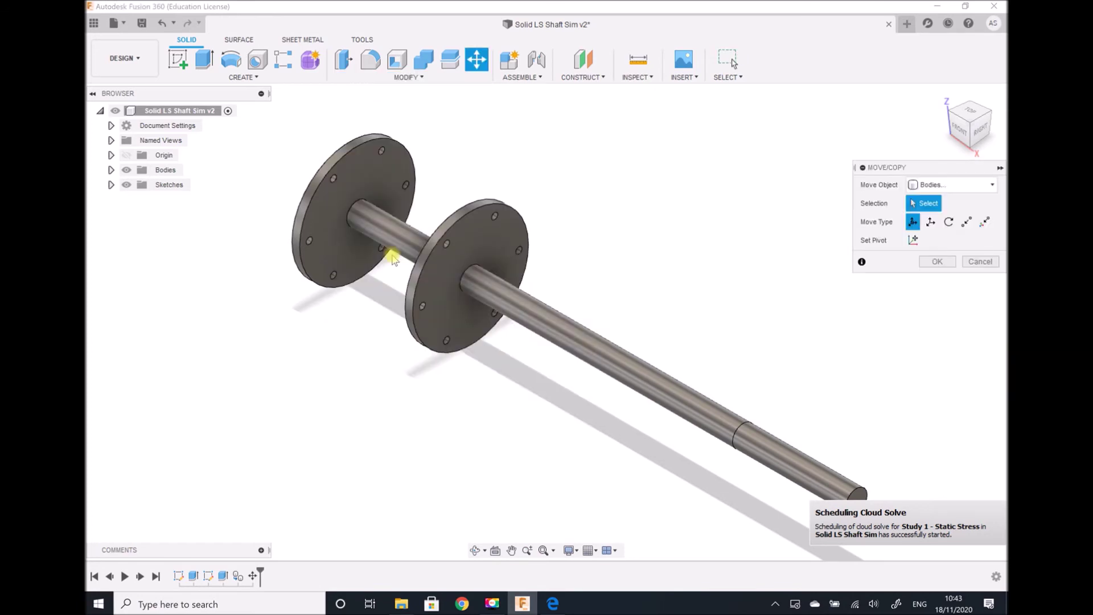
pyautogui.click(446, 304)
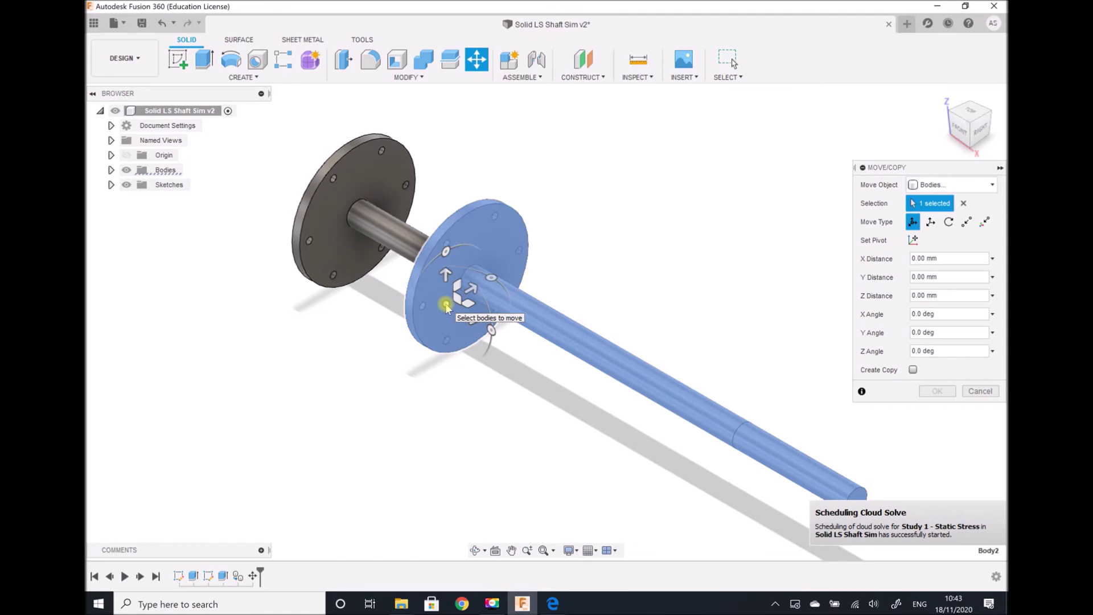
pyautogui.click(947, 222)
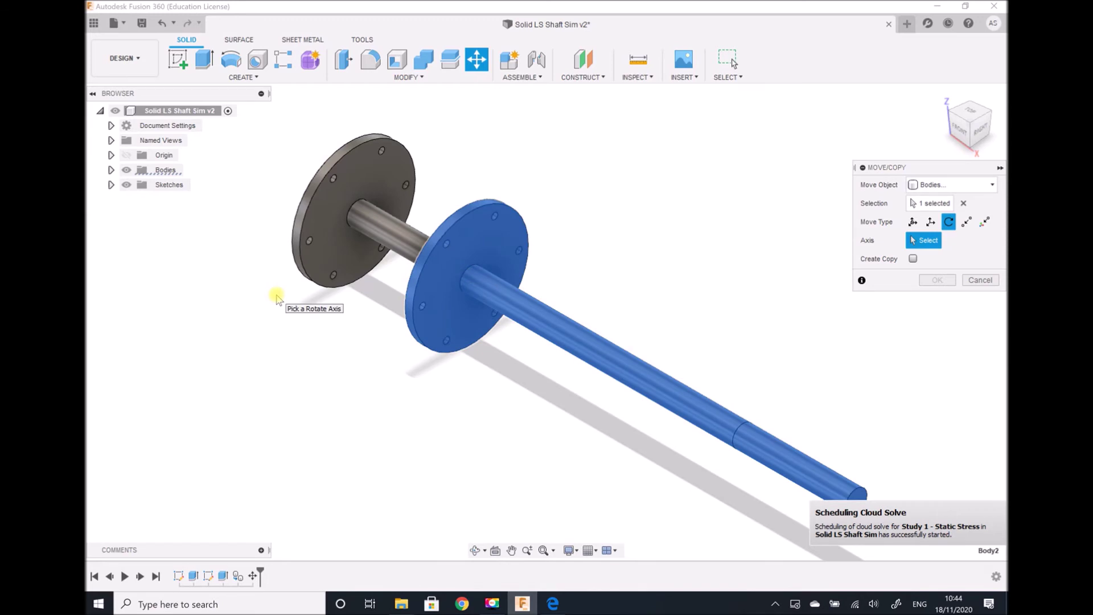
pyautogui.click(126, 155)
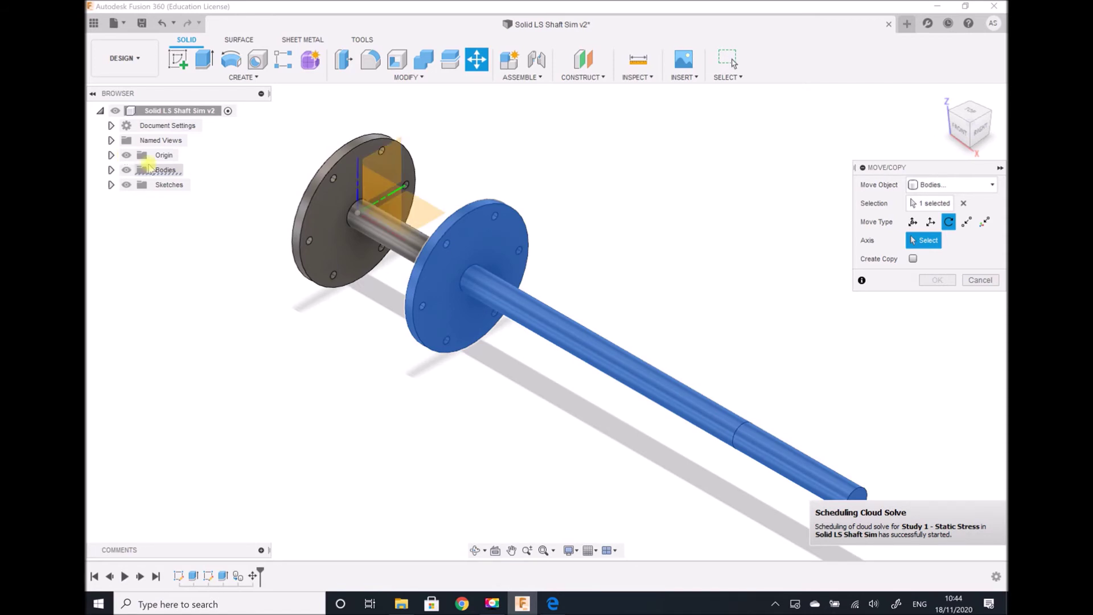
pyautogui.click(356, 179)
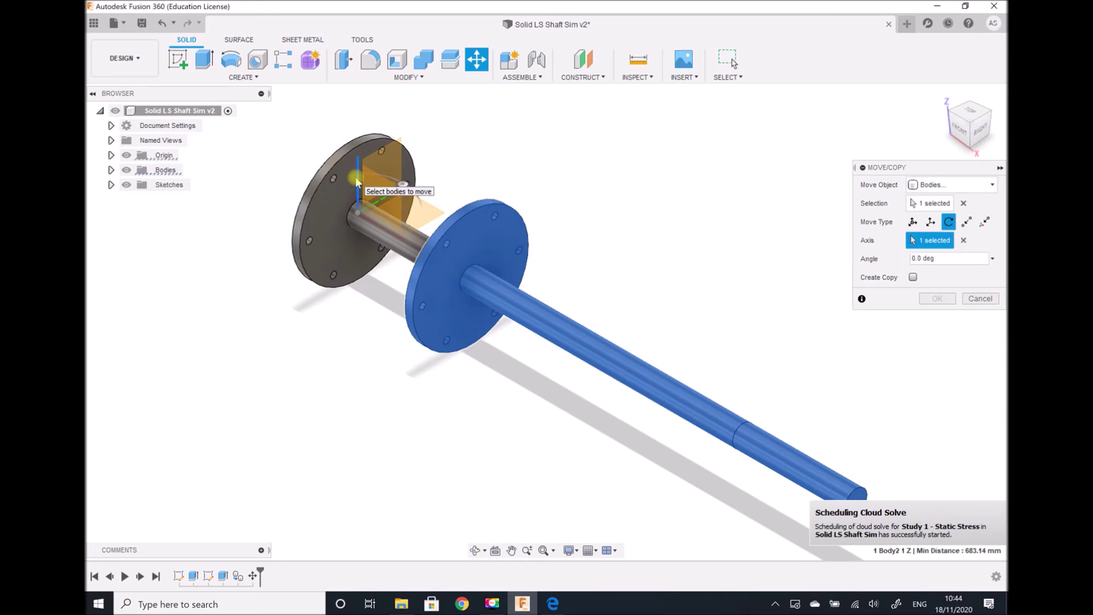
pyautogui.doubleClick(920, 259)
pyautogui.write('180')
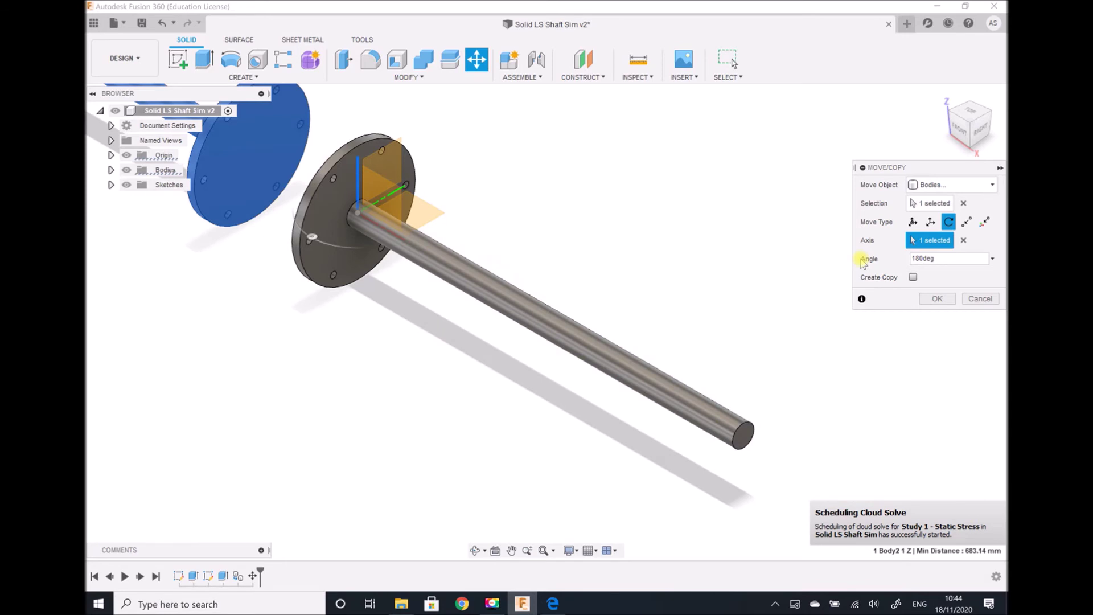
pyautogui.press('Return')
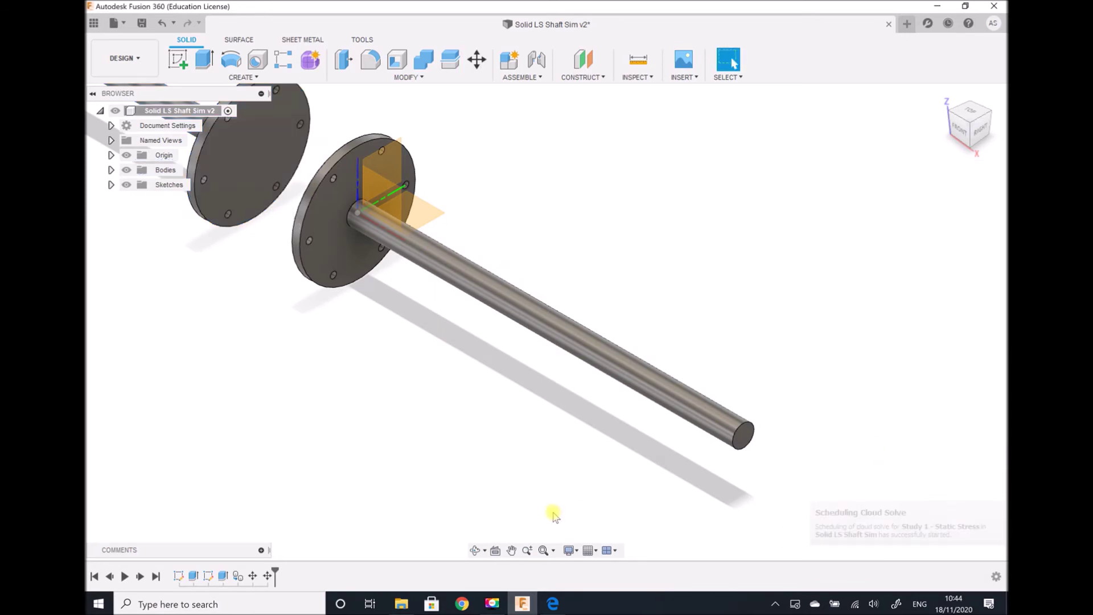
# Select the rotated shaft copy for a Move and set the move type to Point to Point.
pyautogui.click(511, 550)
pyautogui.moveTo(218, 236); pyautogui.dragTo(483, 308)
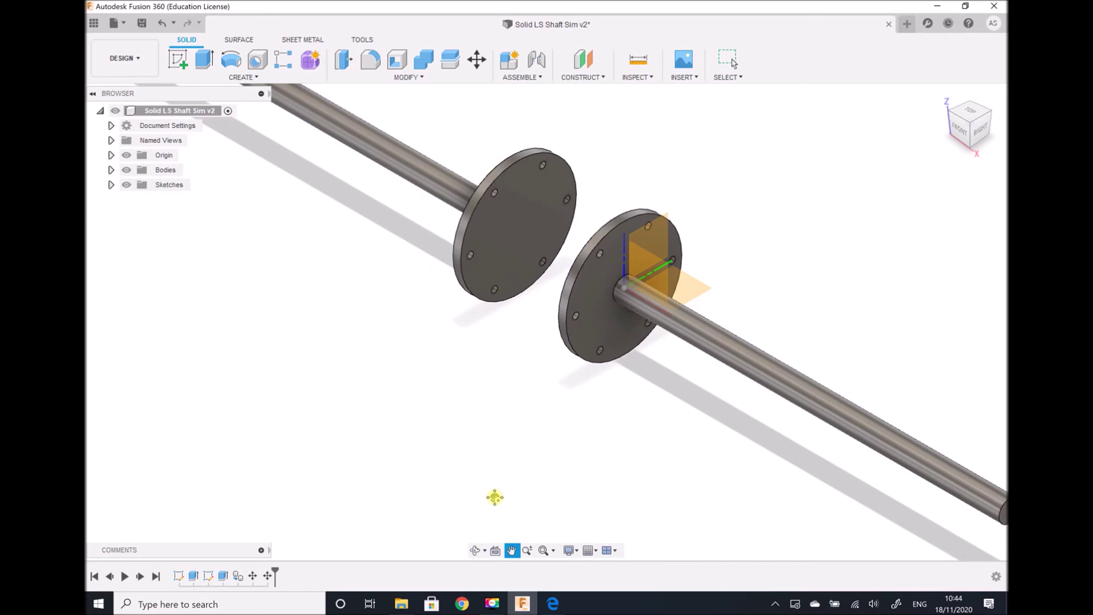
pyautogui.click(475, 551)
pyautogui.moveTo(445, 344); pyautogui.dragTo(537, 342)
pyautogui.click(512, 551)
pyautogui.moveTo(455, 480); pyautogui.dragTo(678, 324)
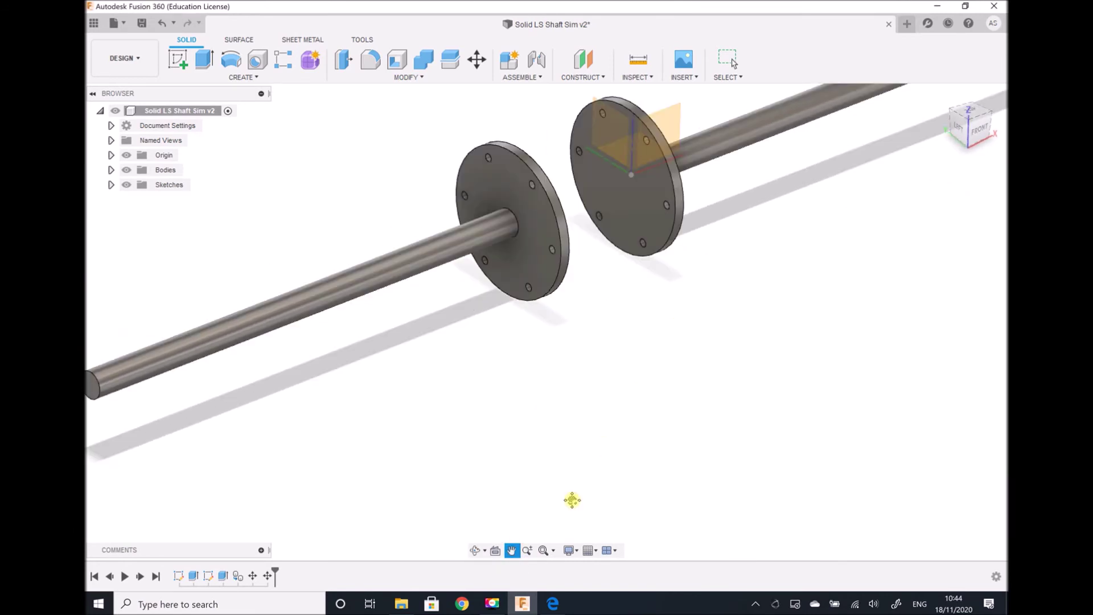
pyautogui.click(528, 550)
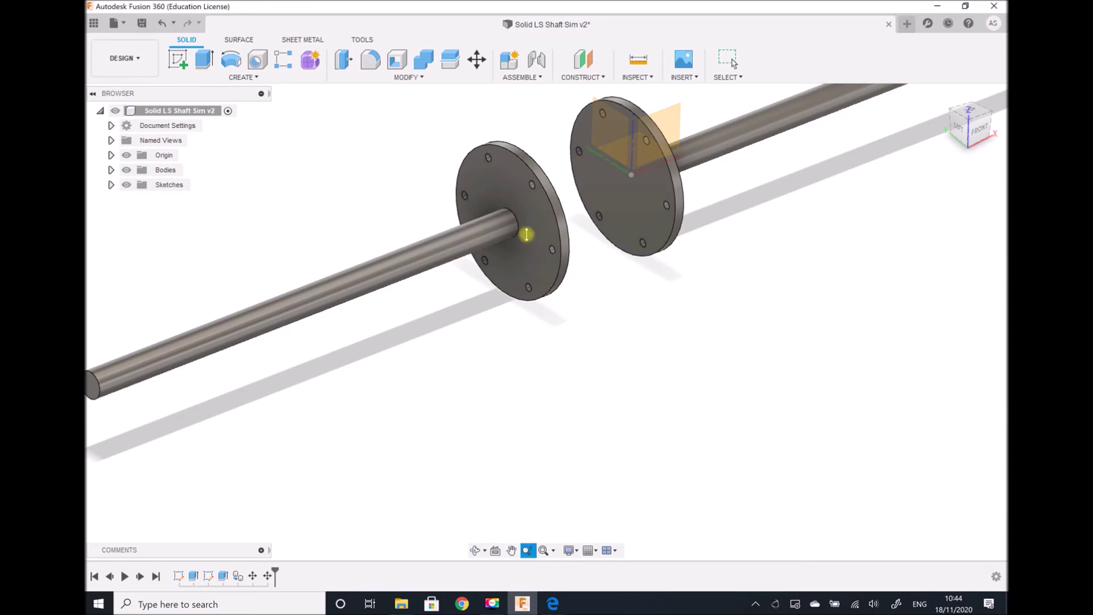
pyautogui.moveTo(549, 146); pyautogui.dragTo(517, 254)
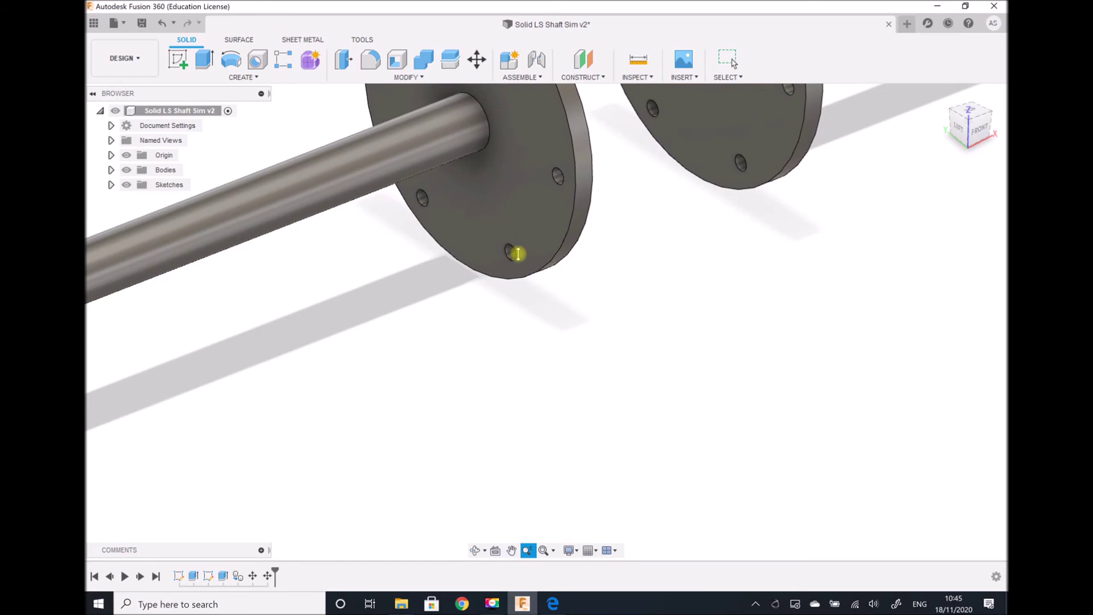
pyautogui.press('Escape')
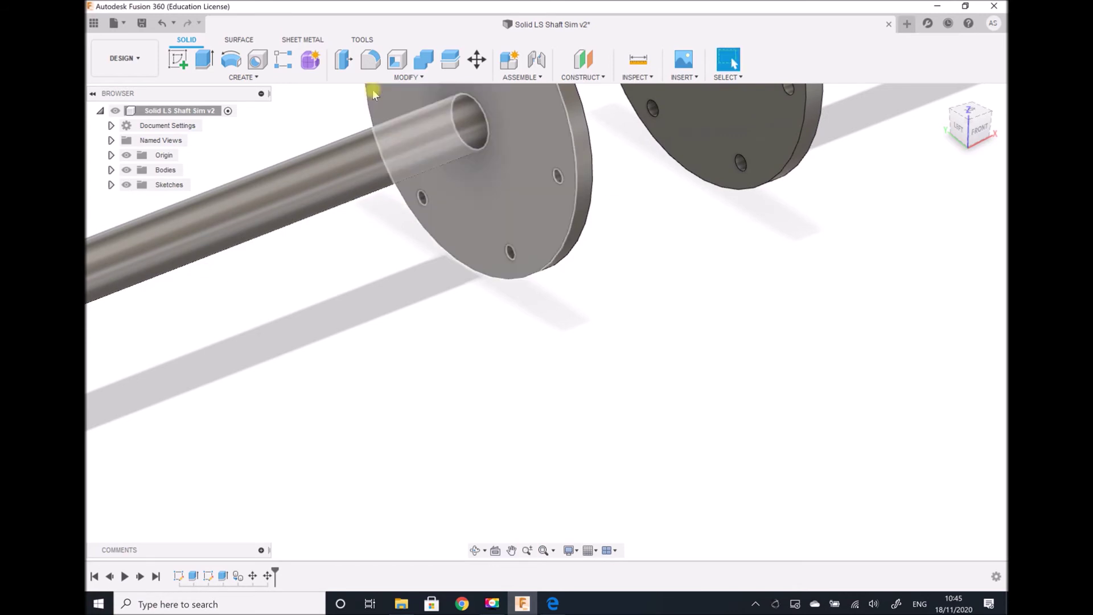
pyautogui.click(424, 78)
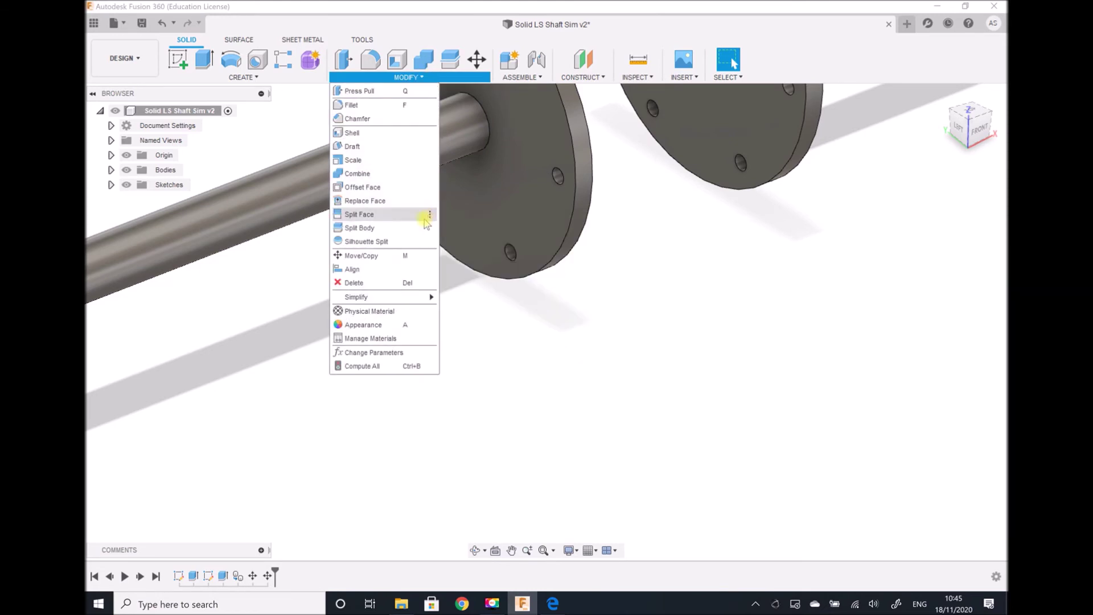
pyautogui.click(397, 256)
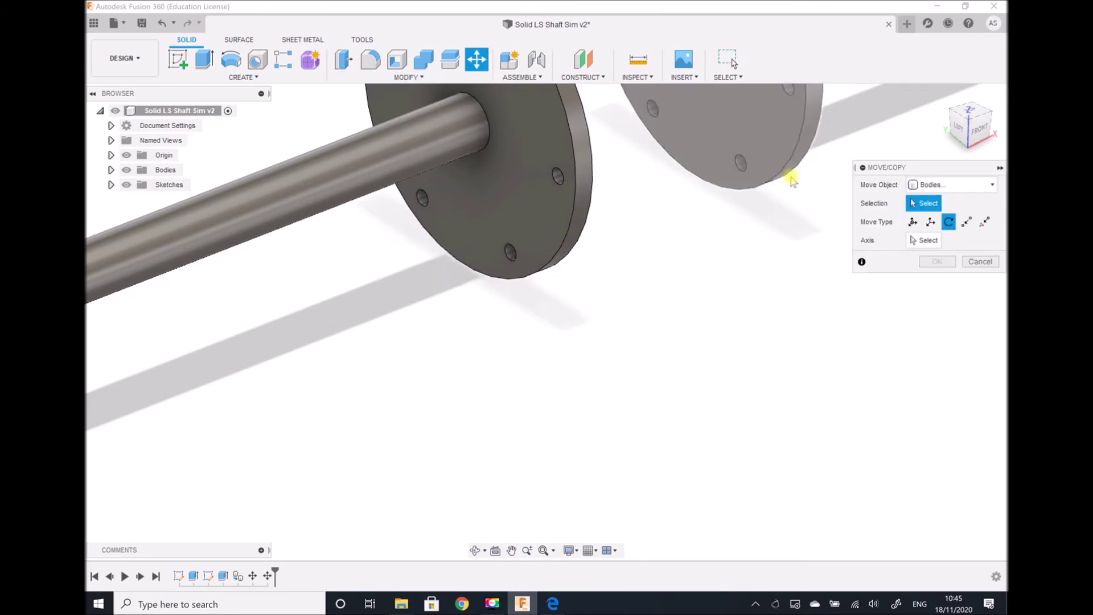
pyautogui.click(518, 183)
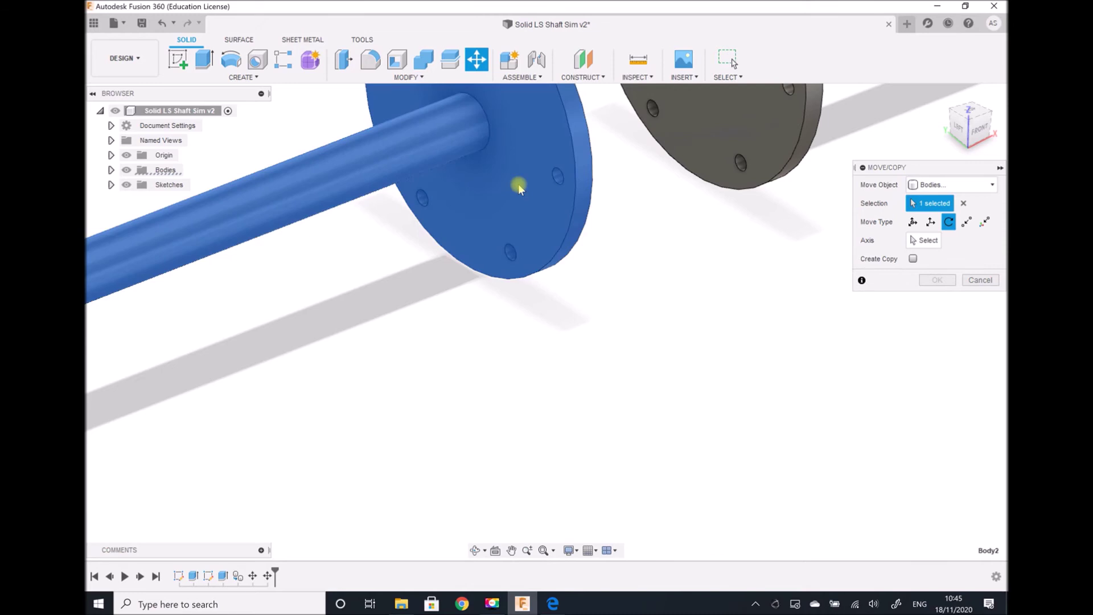
pyautogui.click(967, 223)
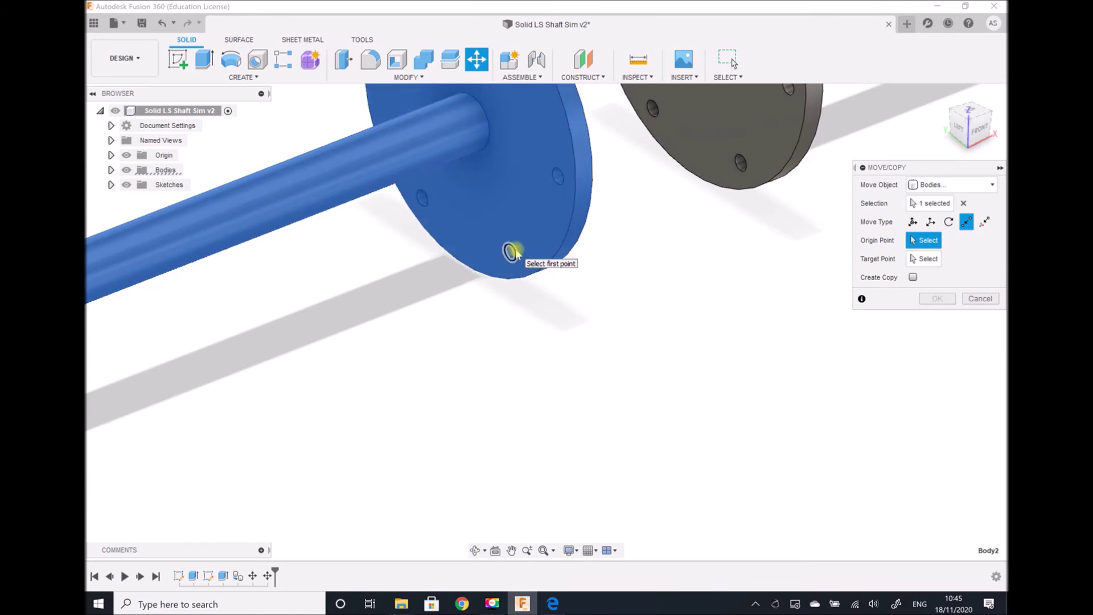
# Move the shaft copy from a lower bolt hole on its flange to the matching bolt hole on the original flange's mating face.
pyautogui.click(511, 550)
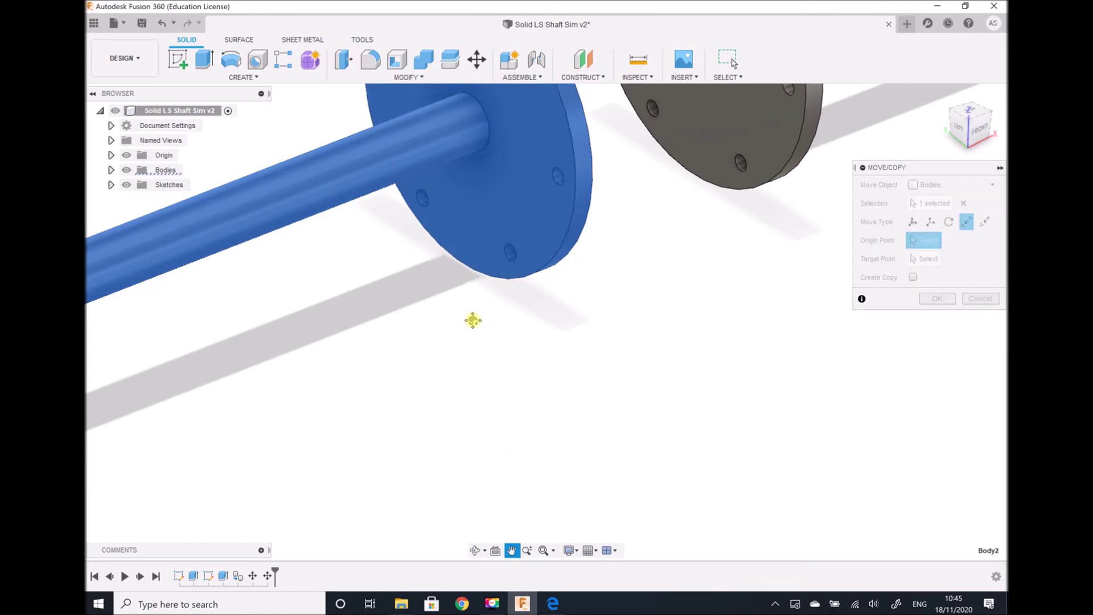
pyautogui.moveTo(463, 322); pyautogui.dragTo(499, 380)
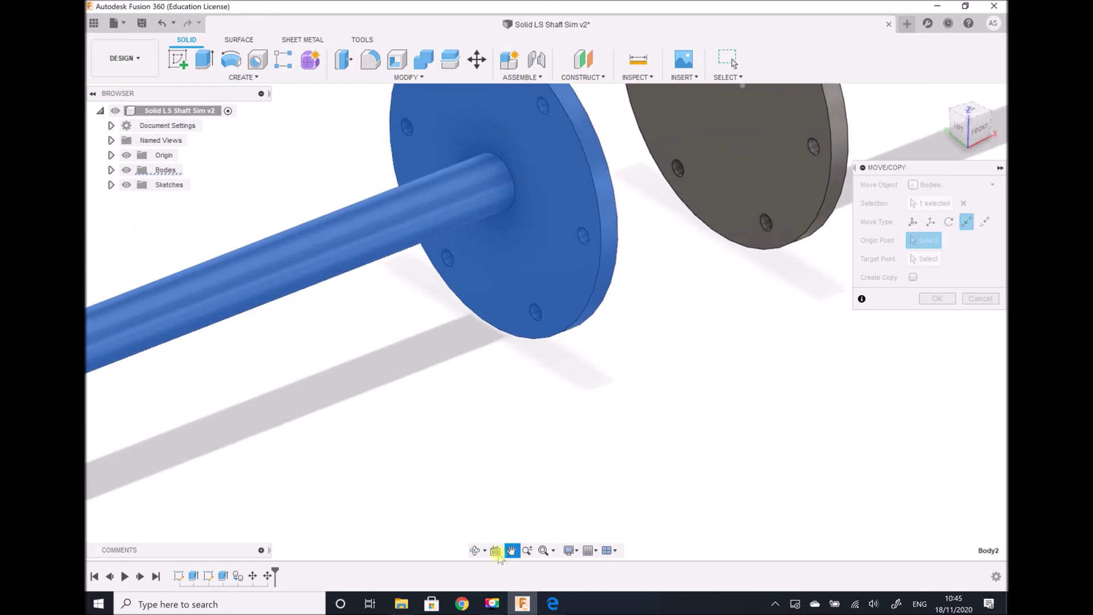
pyautogui.click(474, 550)
pyautogui.moveTo(488, 367); pyautogui.dragTo(511, 357)
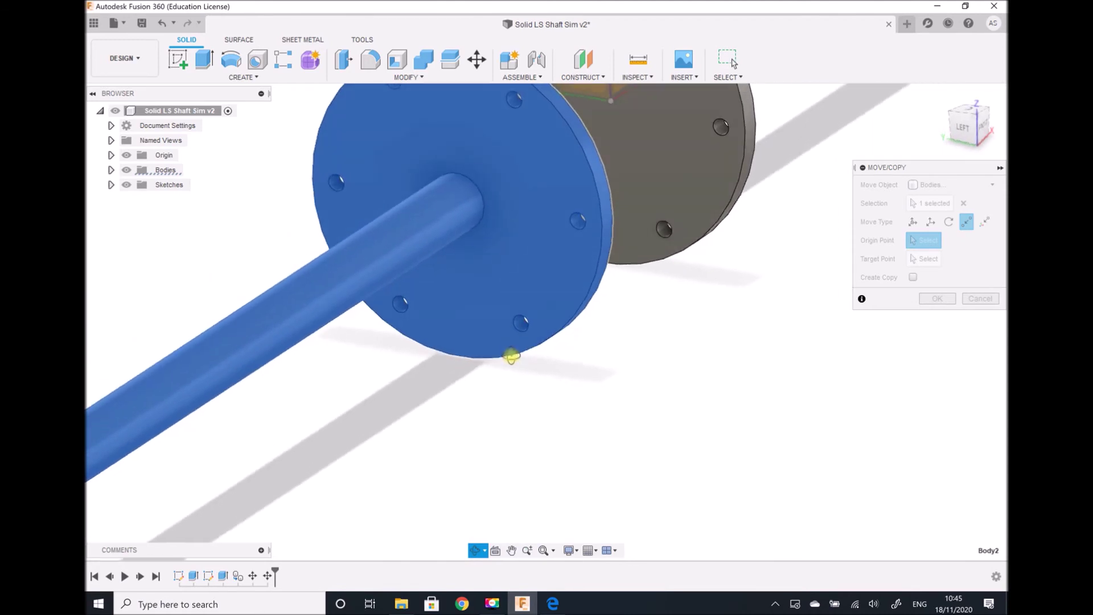
pyautogui.press('Escape')
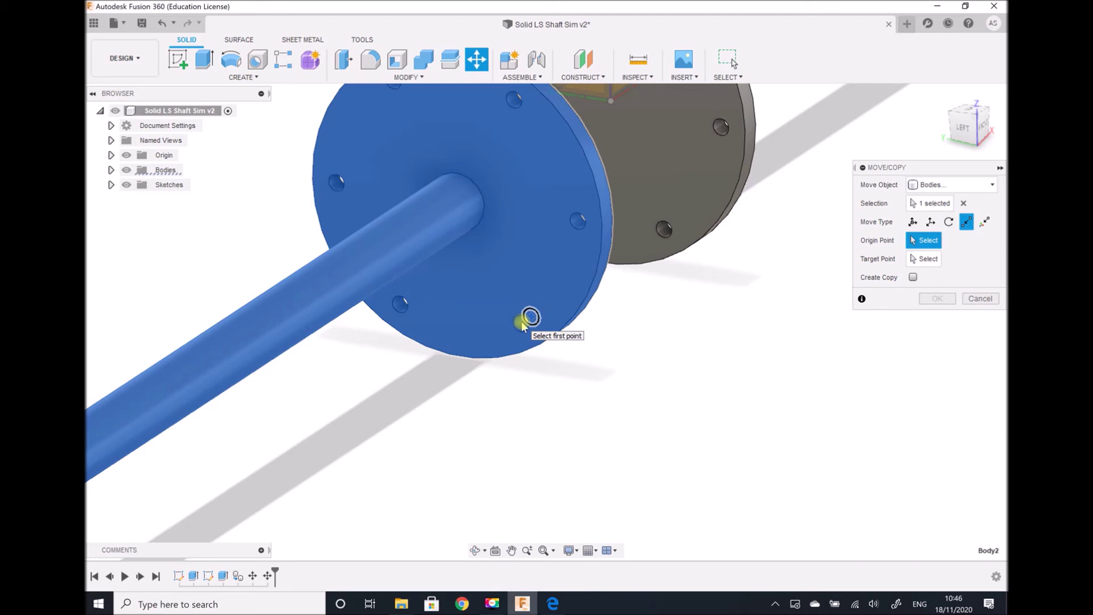
pyautogui.click(523, 322)
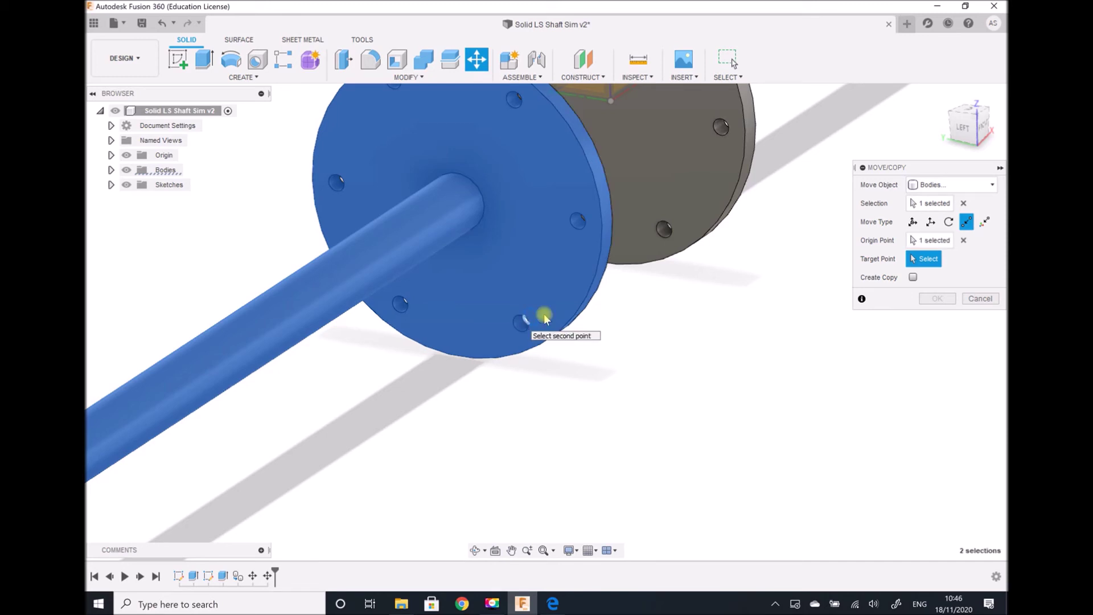
pyautogui.click(662, 231)
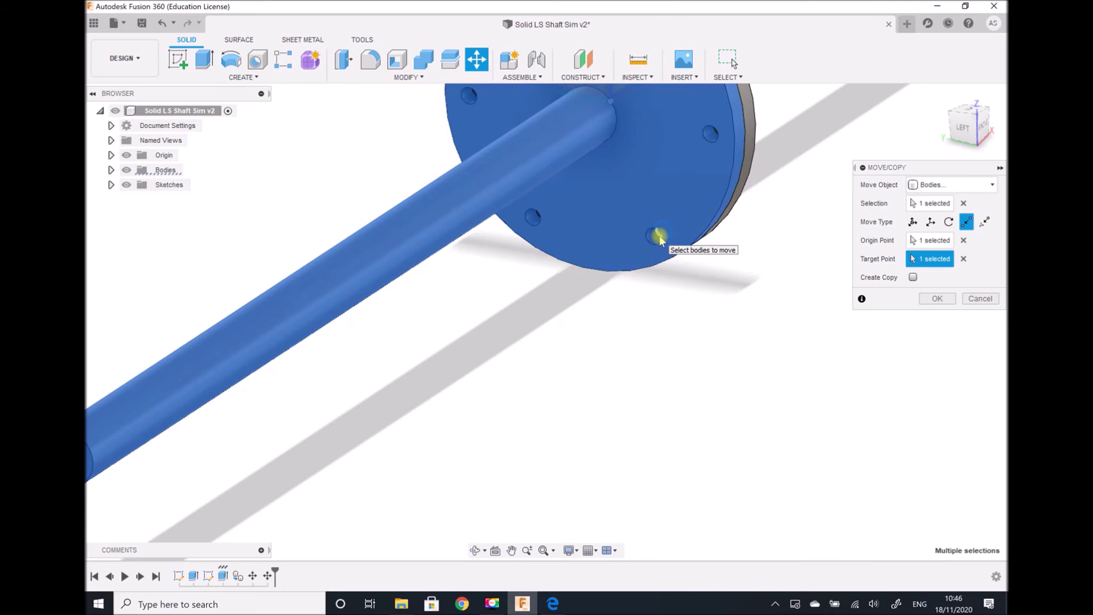
pyautogui.click(936, 299)
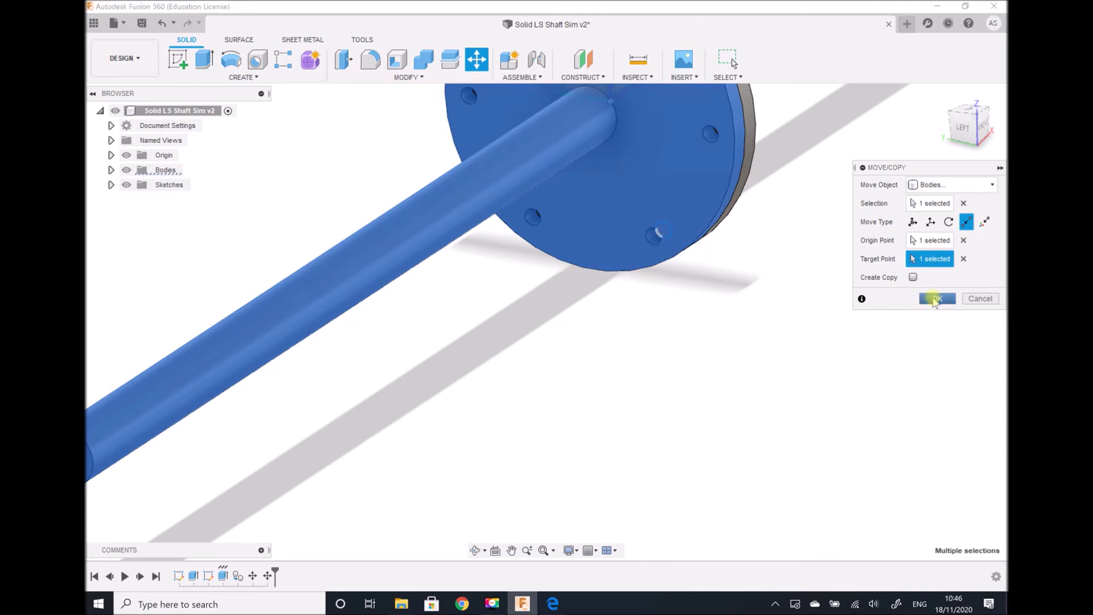
# Switch to the Simulation workspace and create a new Static Stress study for the two joined shafts.
pyautogui.click(941, 95)
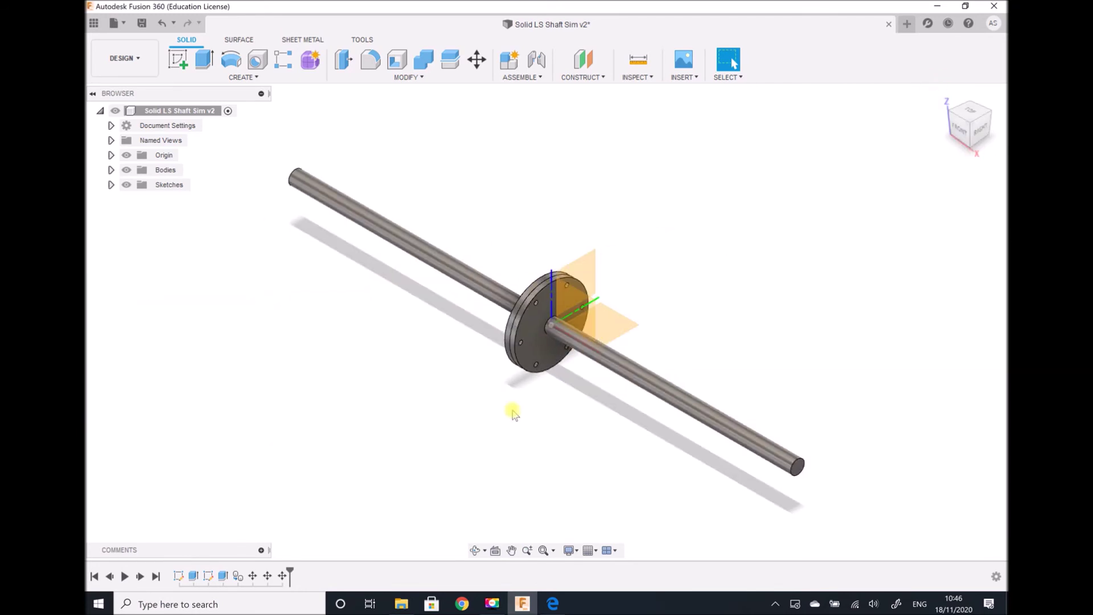
pyautogui.click(475, 550)
pyautogui.moveTo(471, 378); pyautogui.dragTo(425, 340)
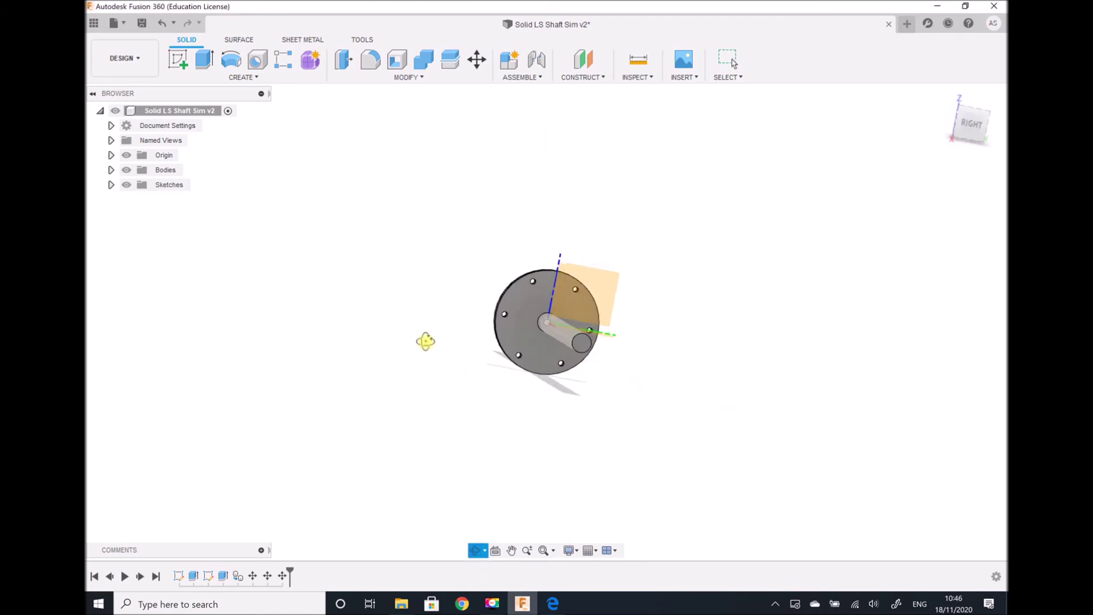
pyautogui.moveTo(425, 342); pyautogui.dragTo(458, 366)
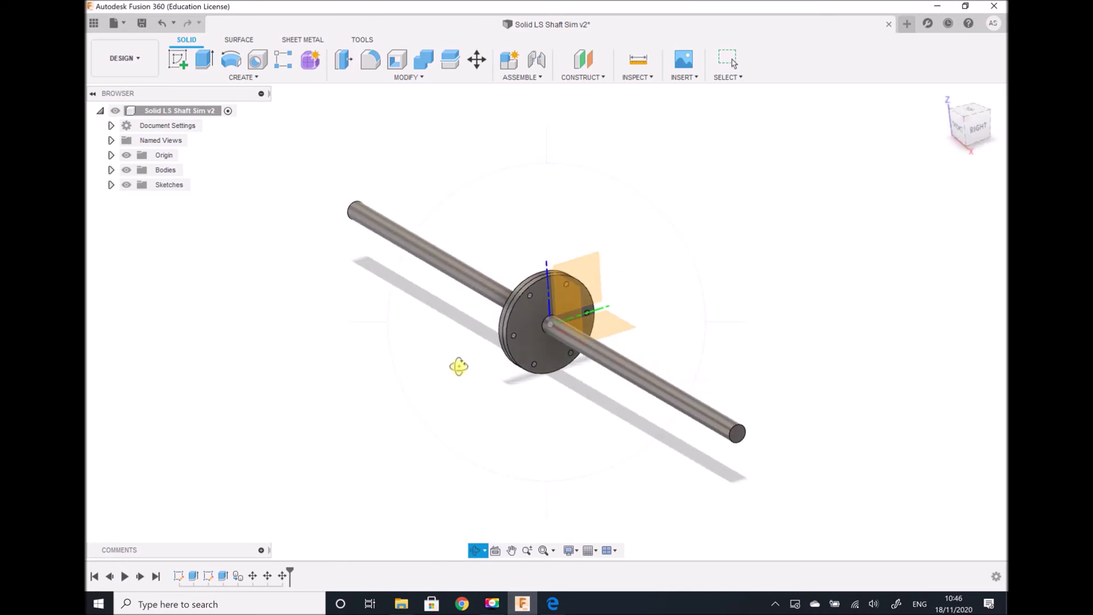
pyautogui.click(151, 64)
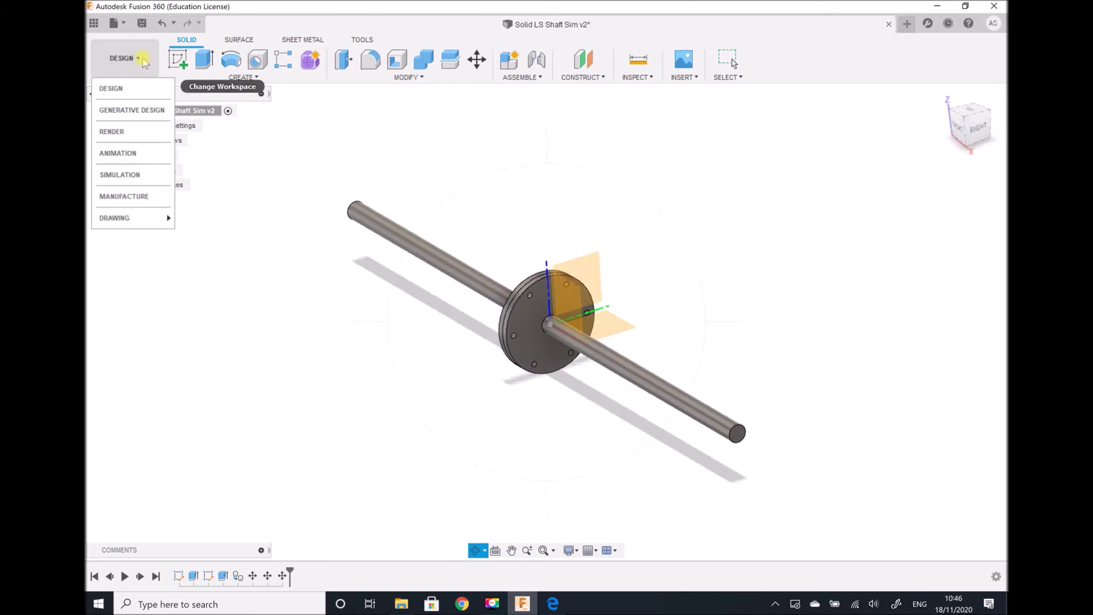
pyautogui.click(140, 174)
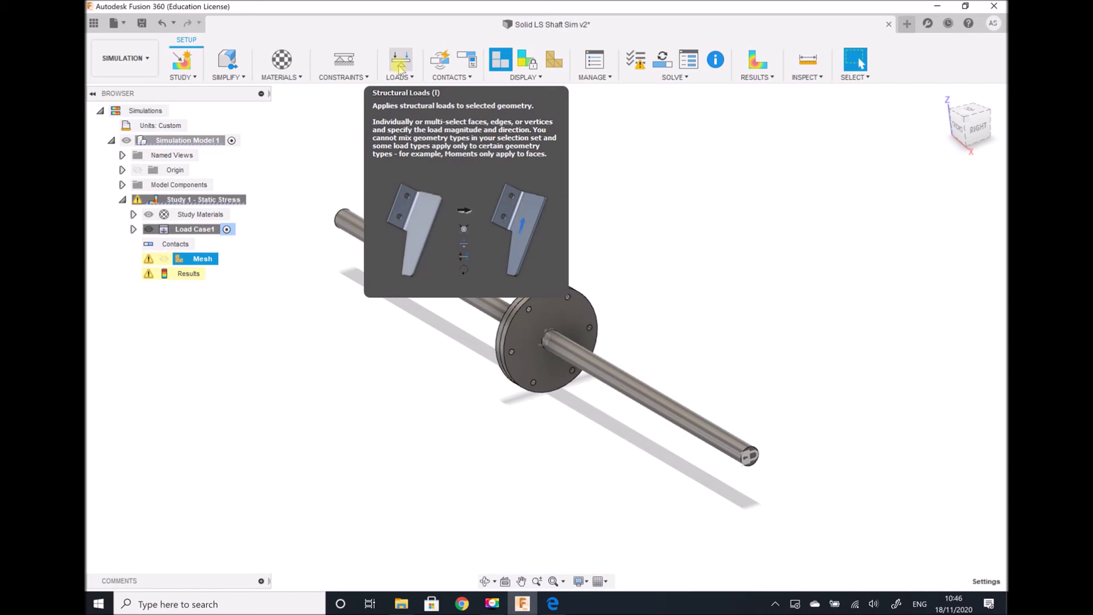
pyautogui.click(195, 78)
pyautogui.click(198, 92)
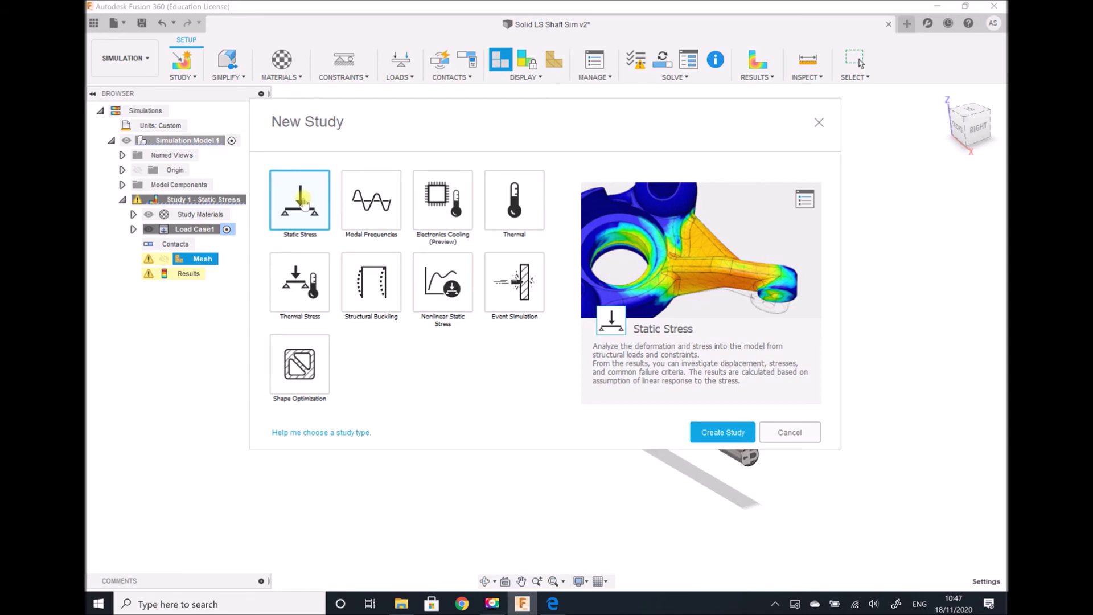
pyautogui.doubleClick(302, 199)
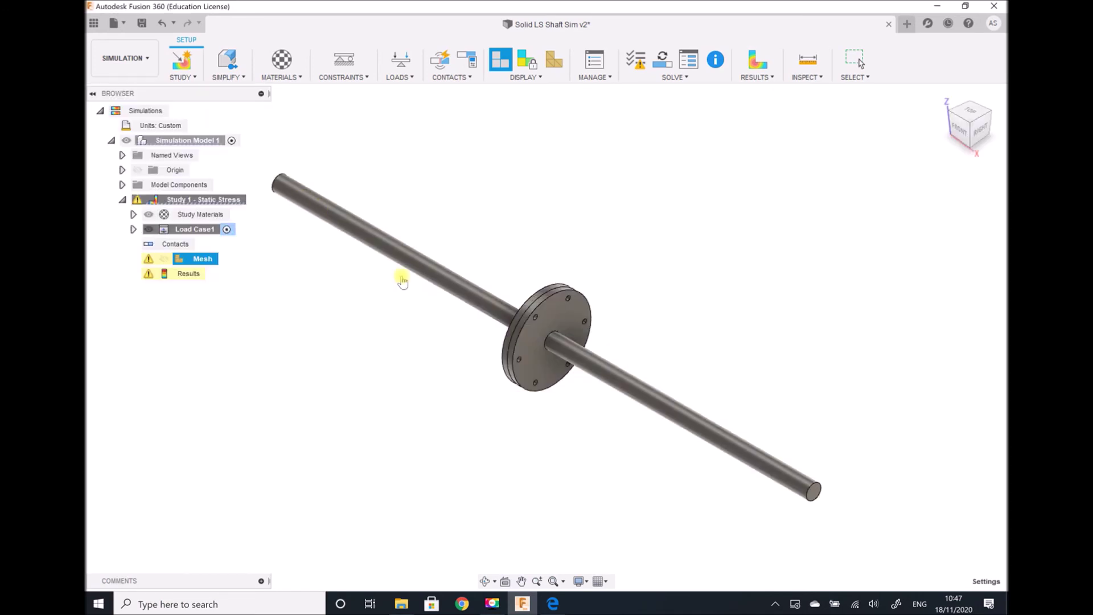
# Apply a Fixed structural constraint in all three axes to the free end face of the original shaft.
pyautogui.click(521, 581)
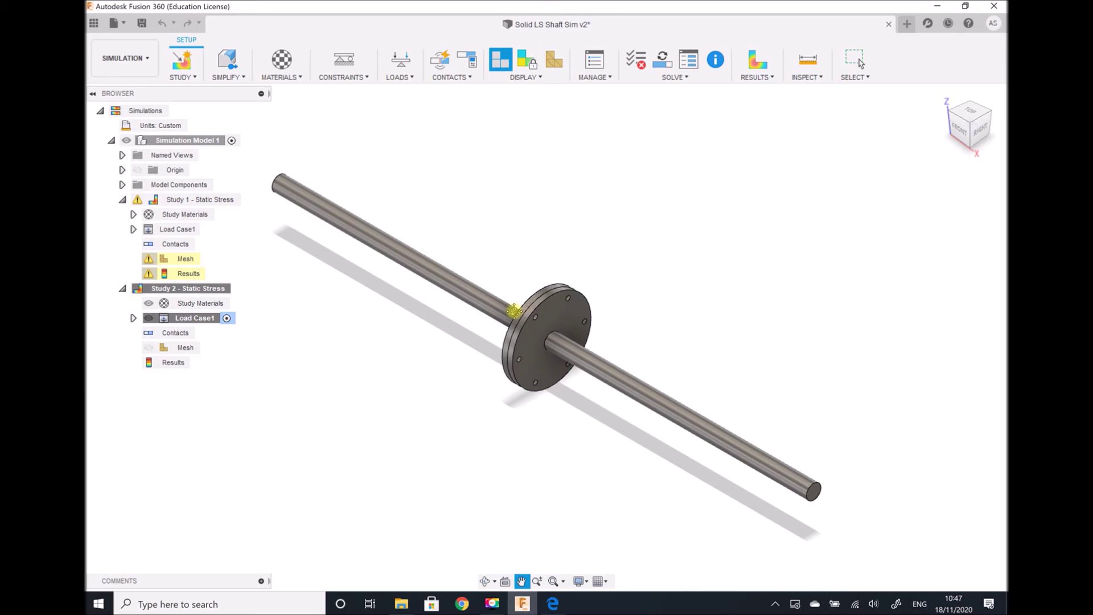
pyautogui.moveTo(524, 412); pyautogui.dragTo(289, 235)
pyautogui.click(539, 582)
pyautogui.moveTo(517, 359); pyautogui.dragTo(533, 435)
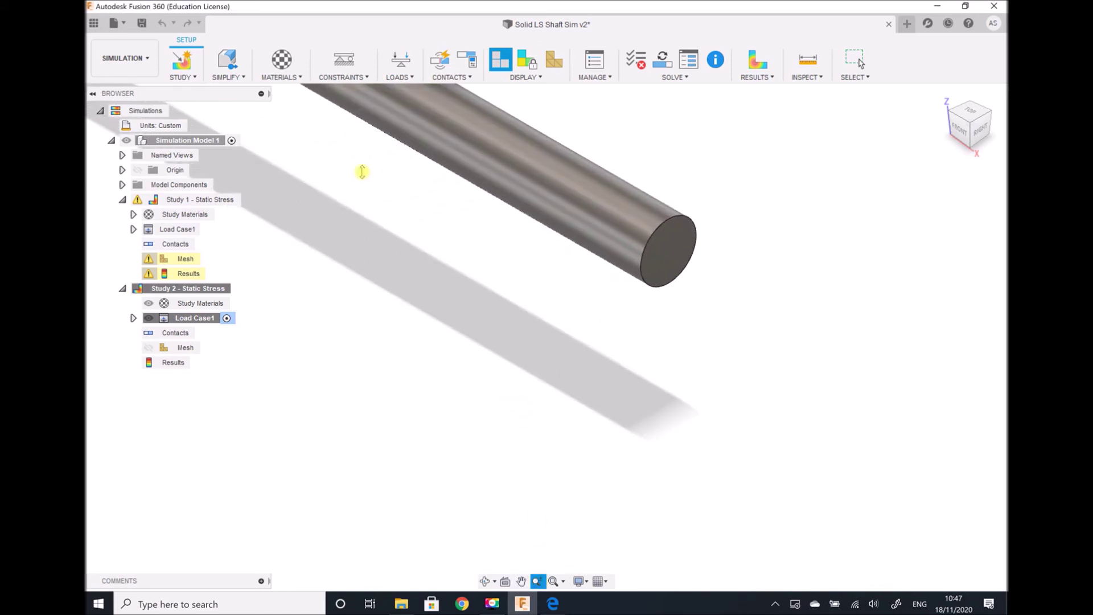
pyautogui.click(344, 59)
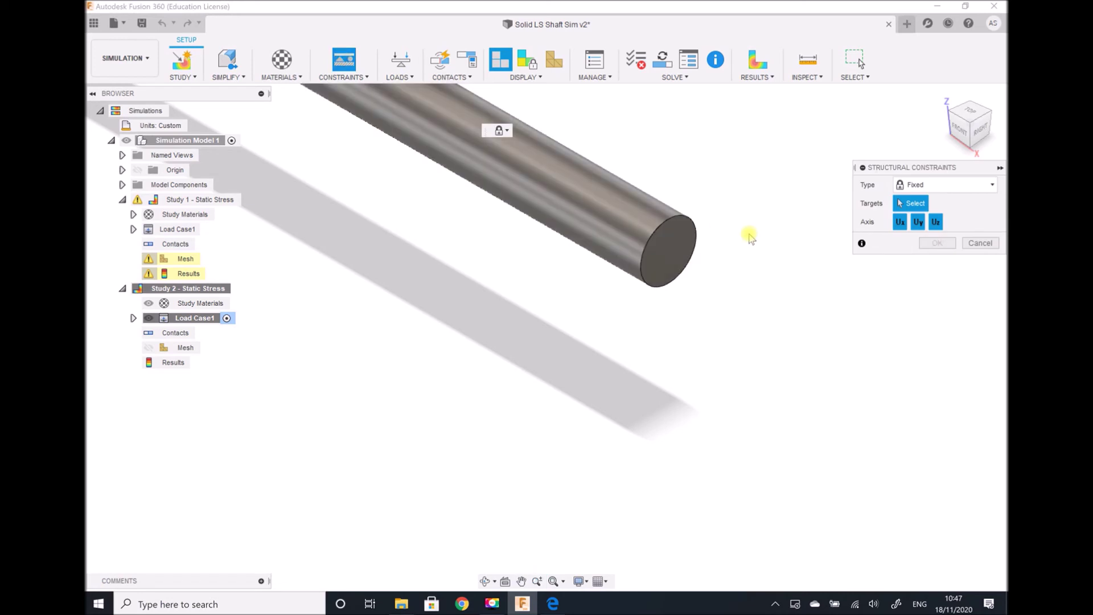
pyautogui.click(665, 251)
pyautogui.click(937, 243)
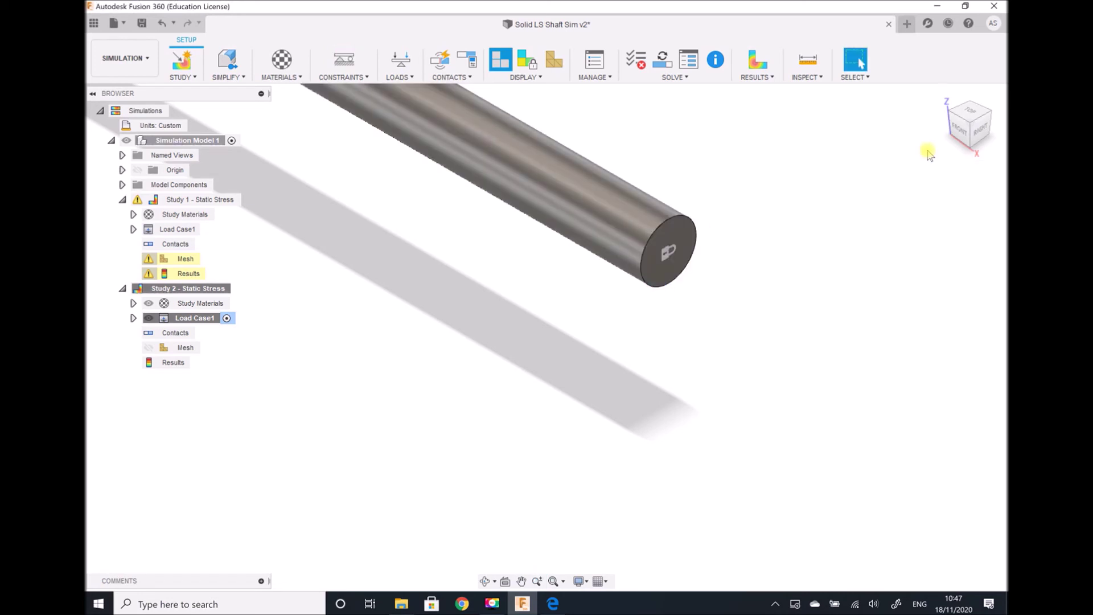
# Start a structural load of type Moment on the free end face of the shaft copy, opposite the fixed end.
pyautogui.moveTo(942, 94)
pyautogui.click(942, 94)
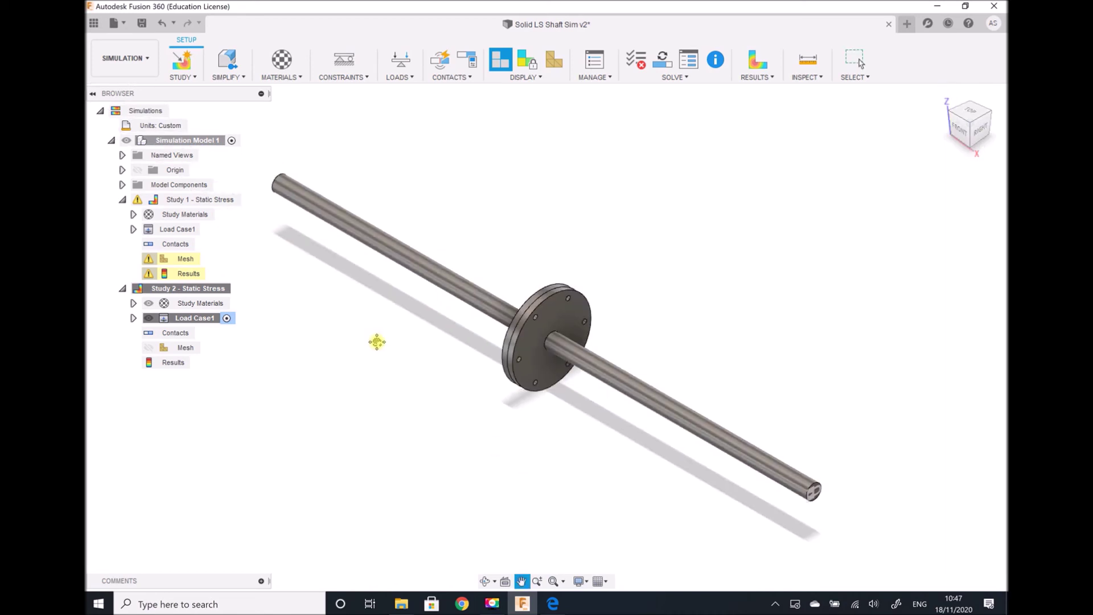
pyautogui.moveTo(366, 324); pyautogui.dragTo(622, 418)
pyautogui.click(489, 584)
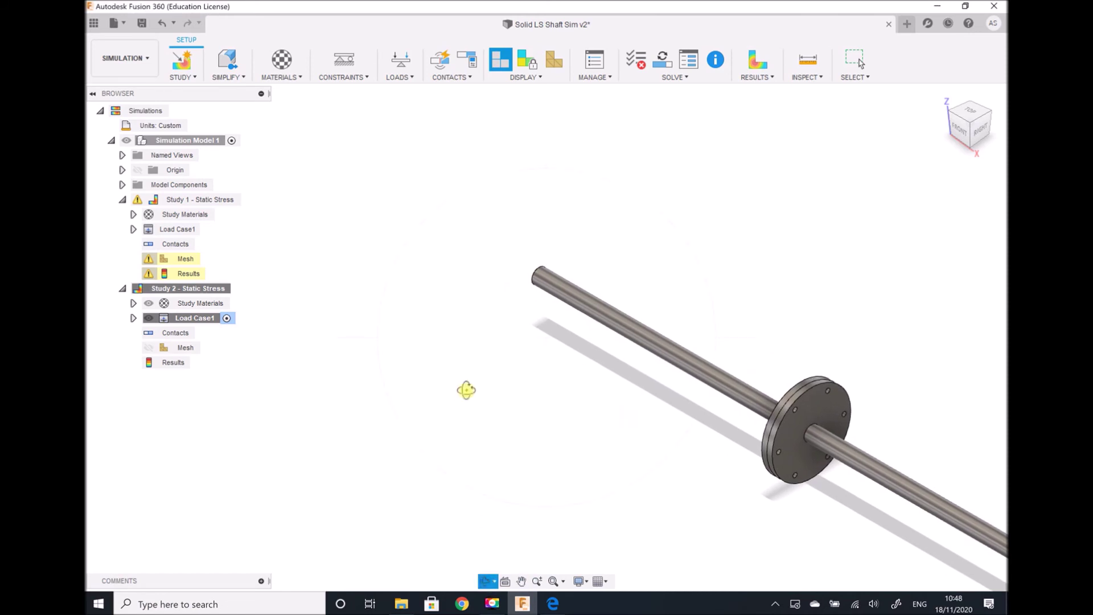
pyautogui.moveTo(479, 386); pyautogui.dragTo(604, 333)
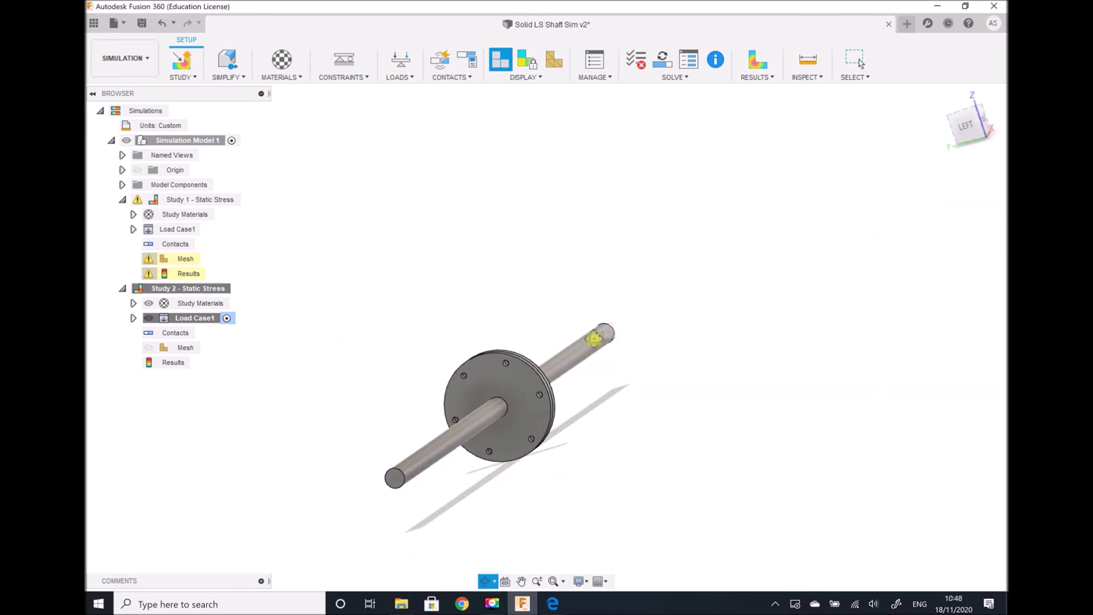
pyautogui.click(521, 581)
pyautogui.moveTo(421, 387); pyautogui.dragTo(510, 224)
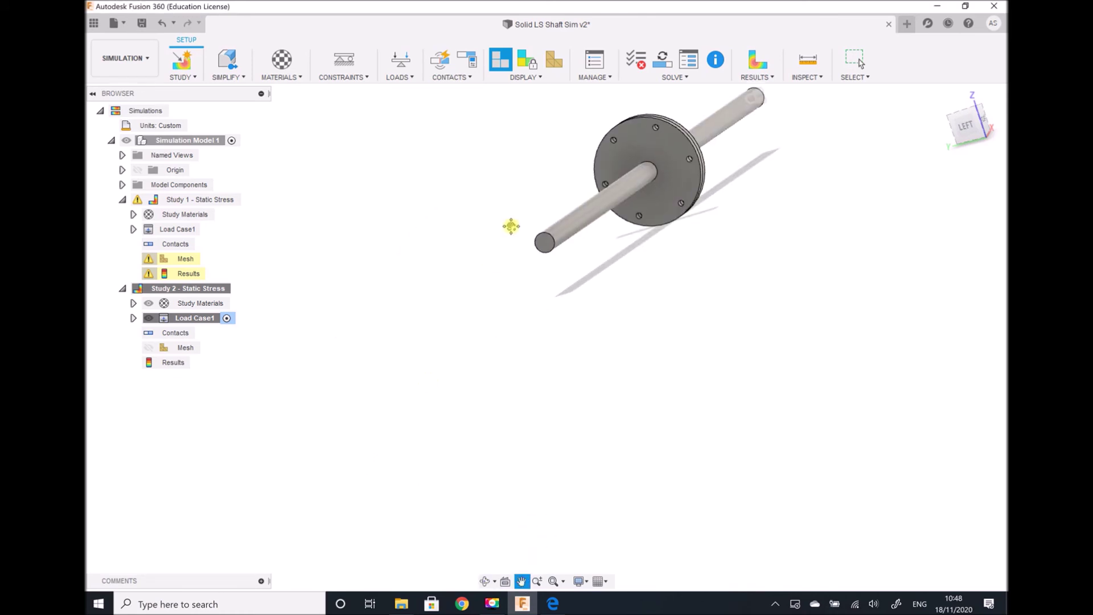
pyautogui.click(537, 581)
pyautogui.moveTo(456, 227); pyautogui.dragTo(454, 259)
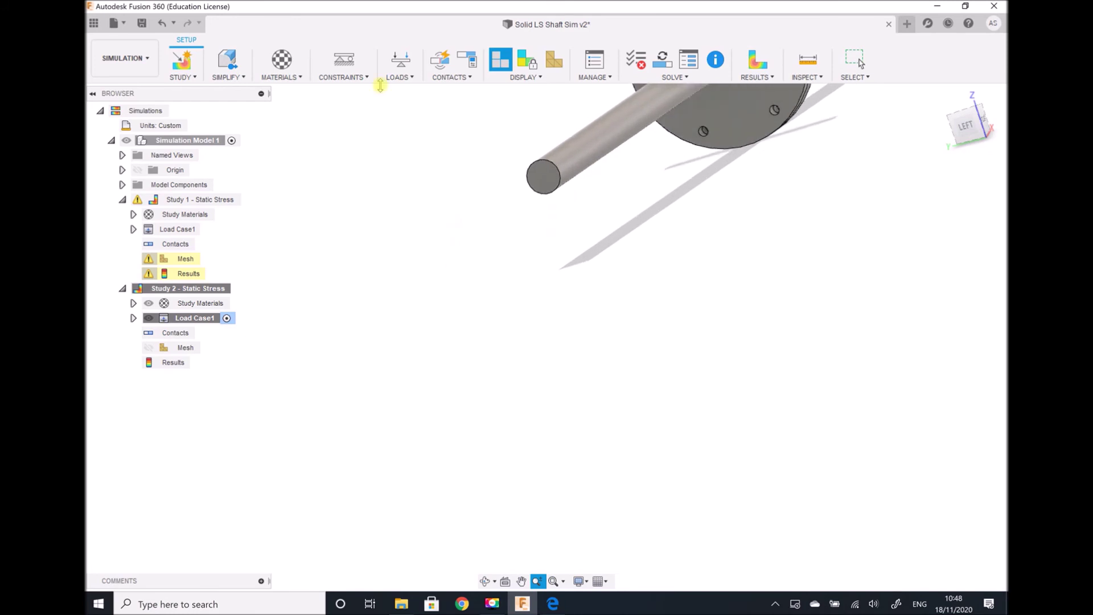
pyautogui.click(400, 62)
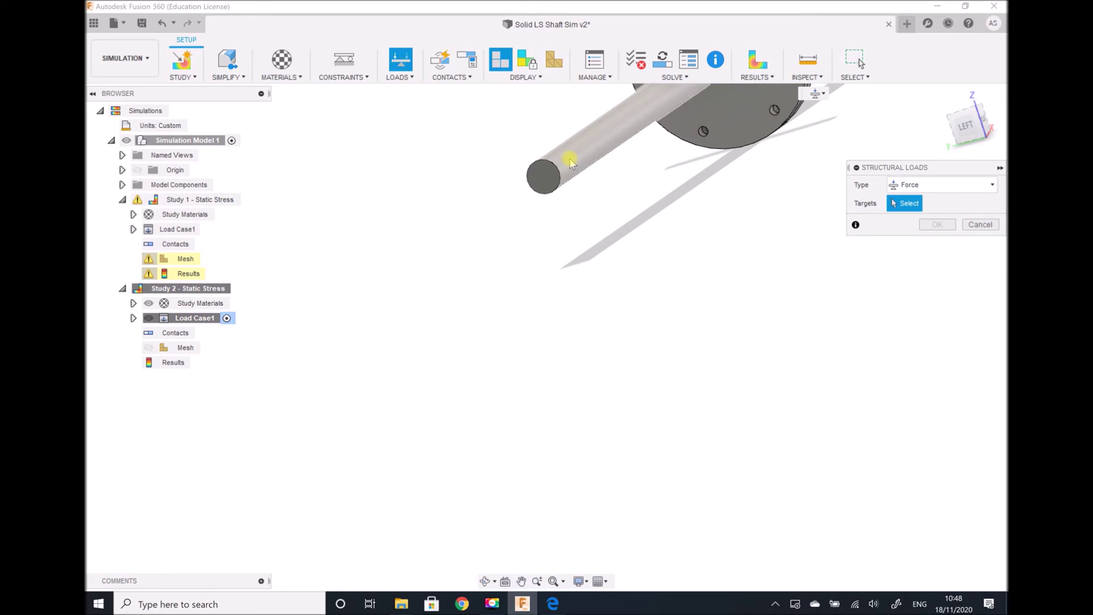
pyautogui.click(550, 181)
pyautogui.click(935, 185)
pyautogui.click(931, 230)
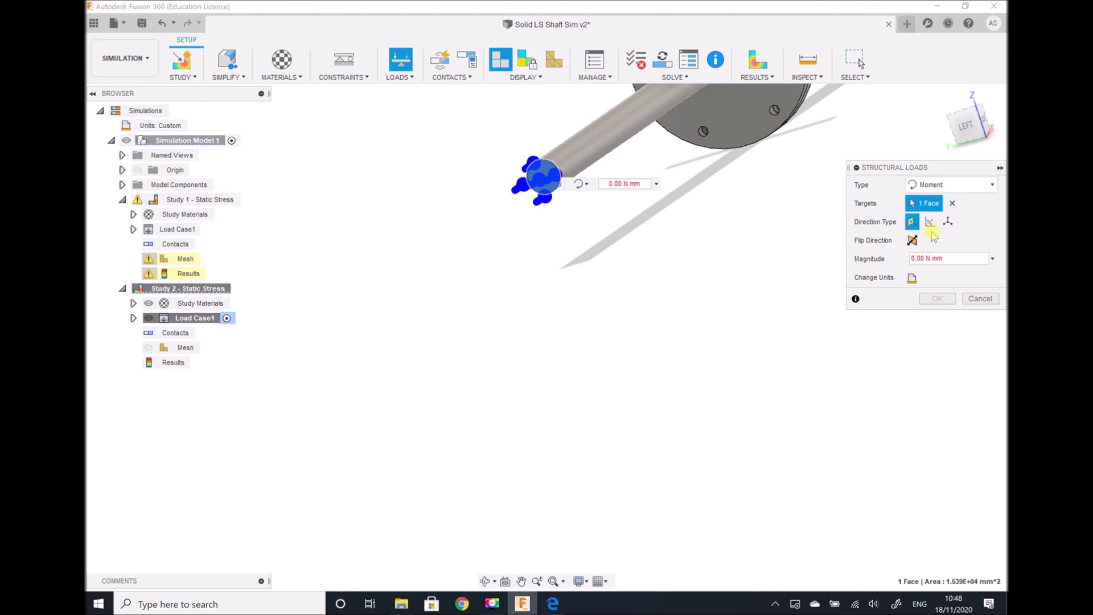
# Change the moment's units to N m and apply it with a magnitude of 12750 N m.
pyautogui.click(935, 279)
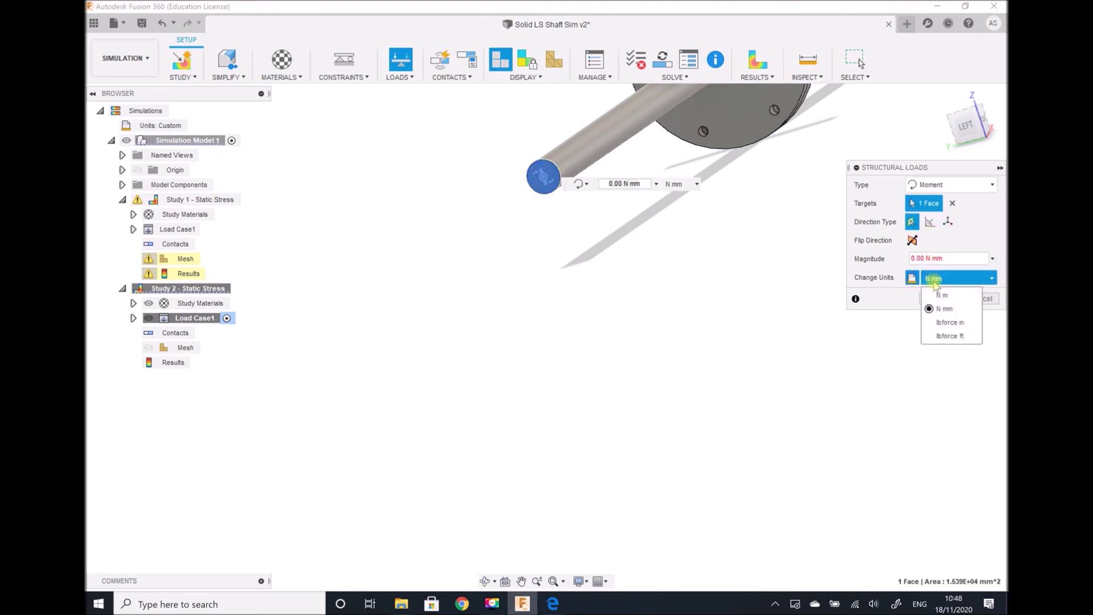
pyautogui.click(934, 295)
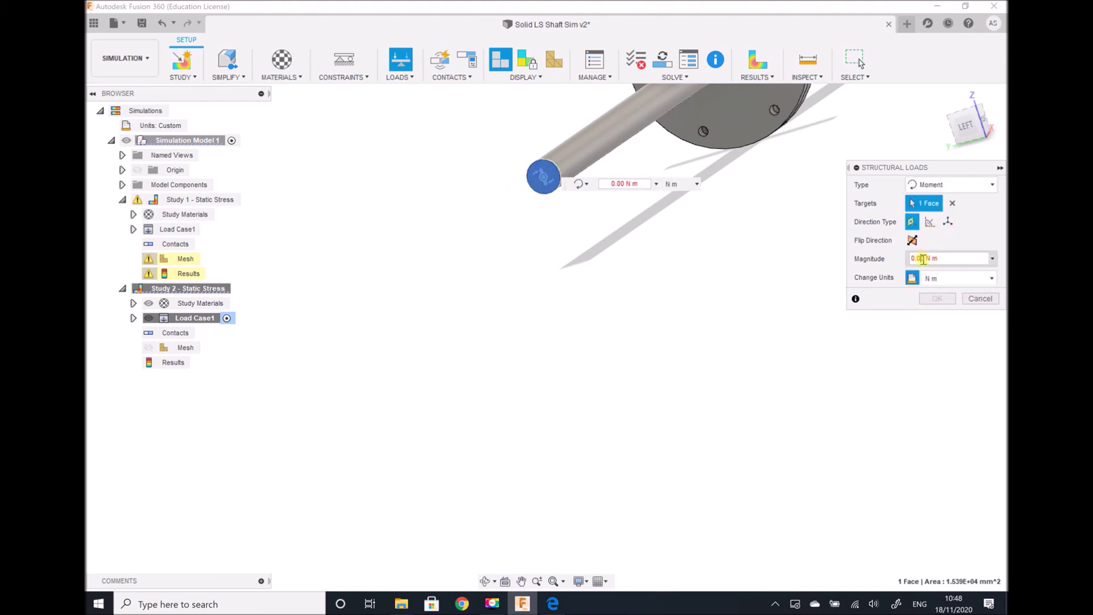
pyautogui.doubleClick(917, 259)
pyautogui.write('127')
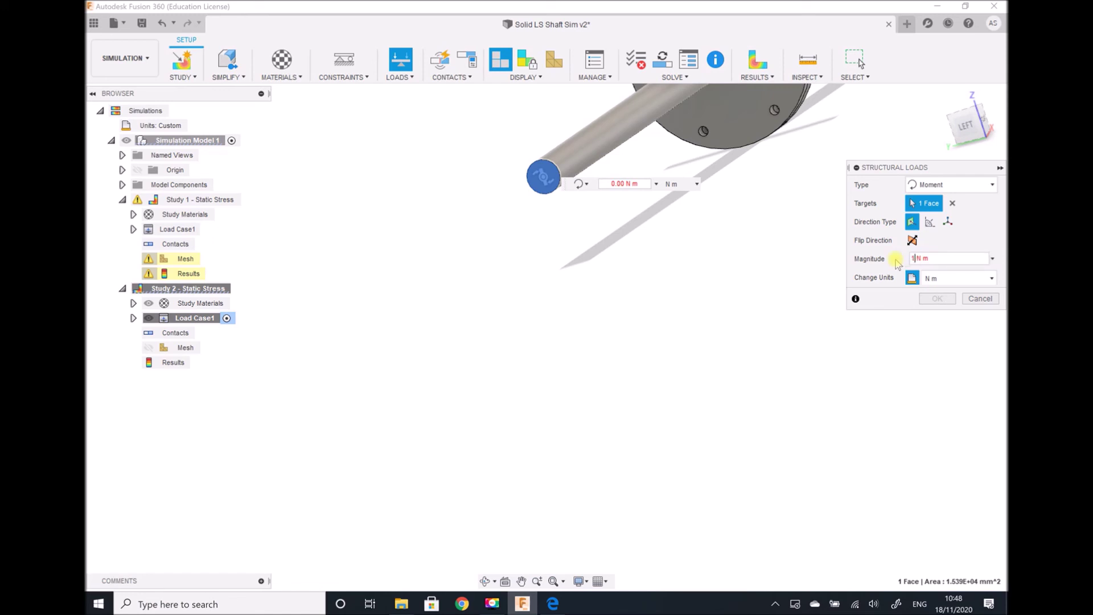
pyautogui.write('50')
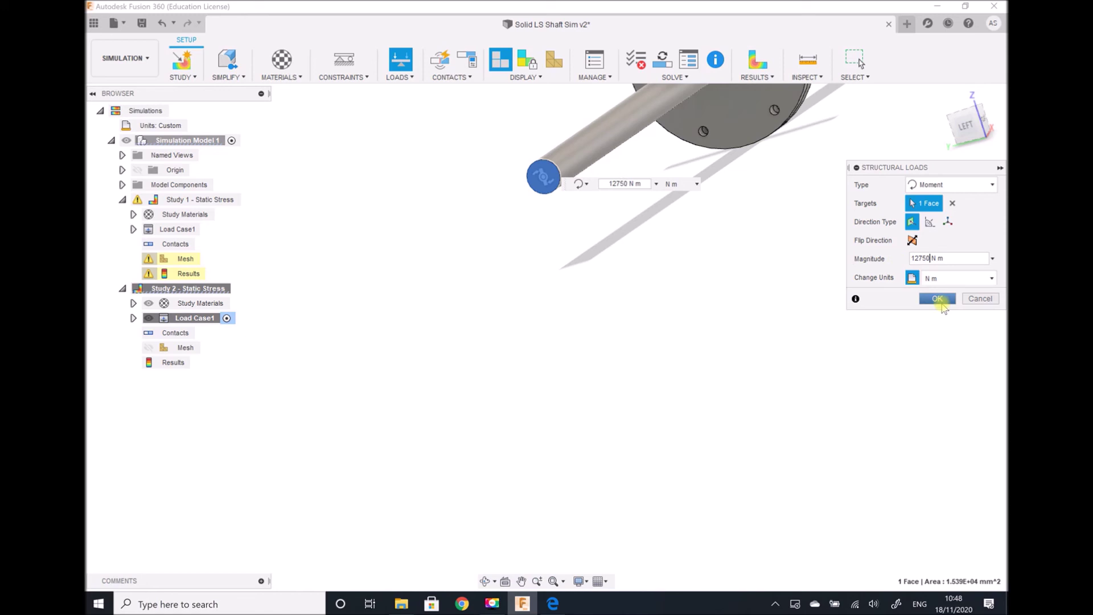
pyautogui.click(941, 300)
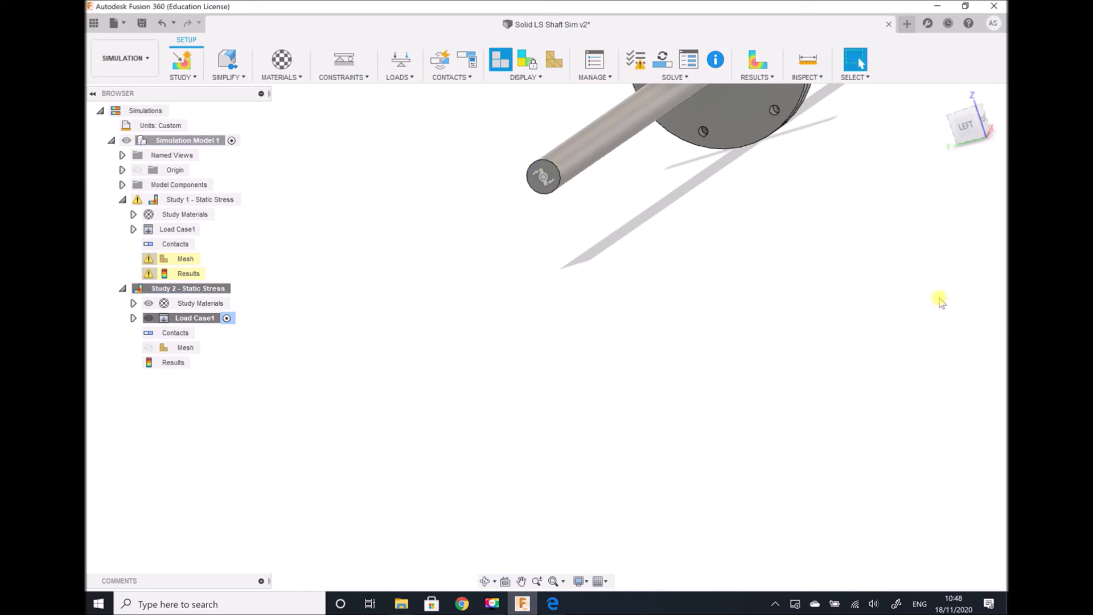
# Generate automatic contacts between the two joined shafts with a solids detection tolerance of 0.10 mm.
pyautogui.click(941, 96)
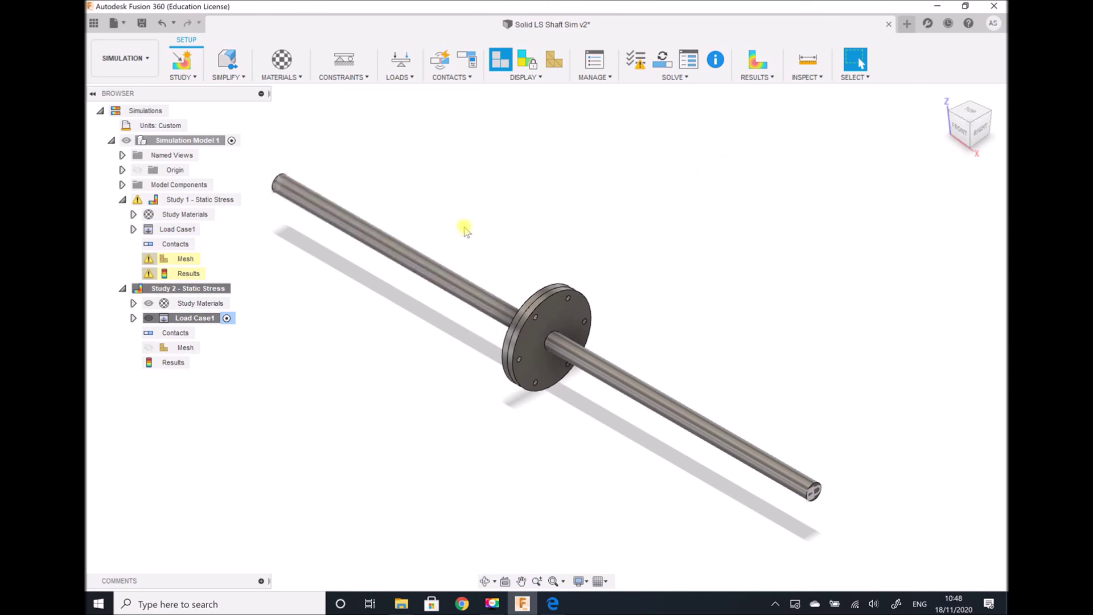
pyautogui.click(555, 309)
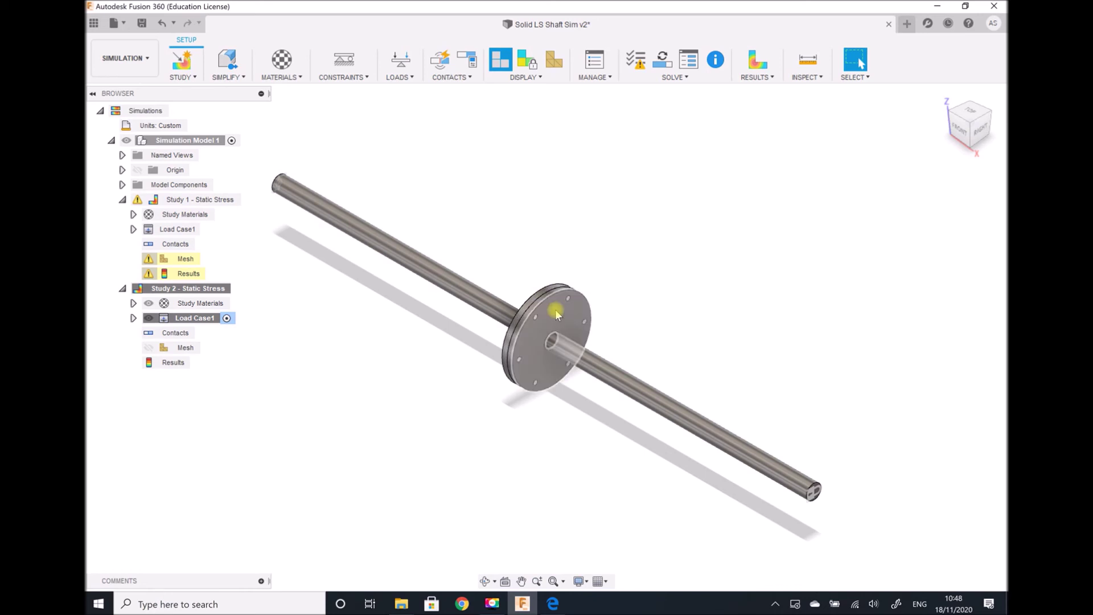
pyautogui.click(671, 373)
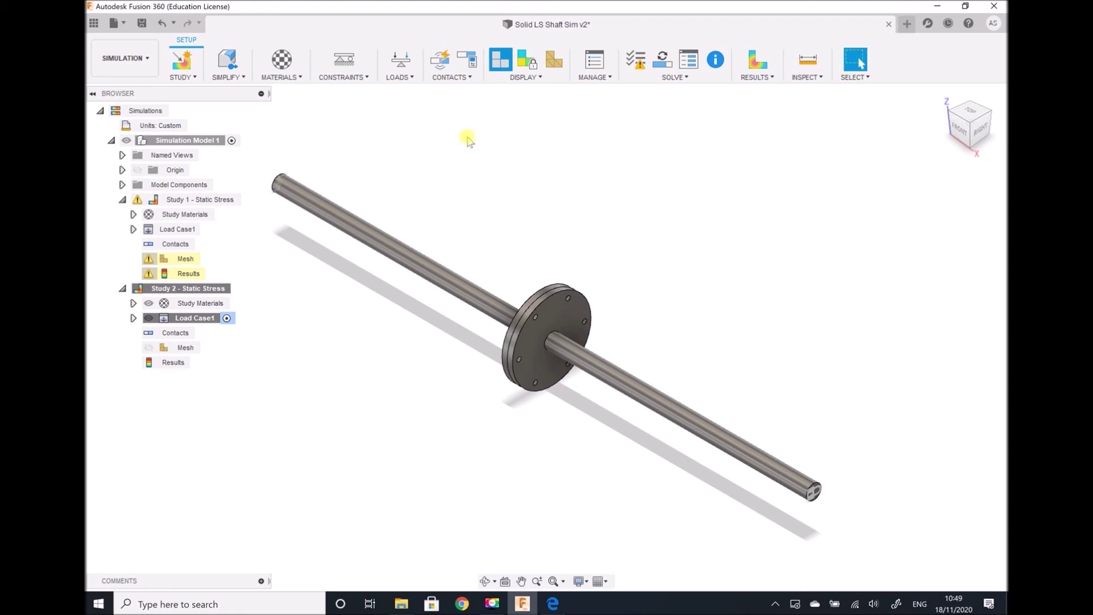
pyautogui.click(466, 80)
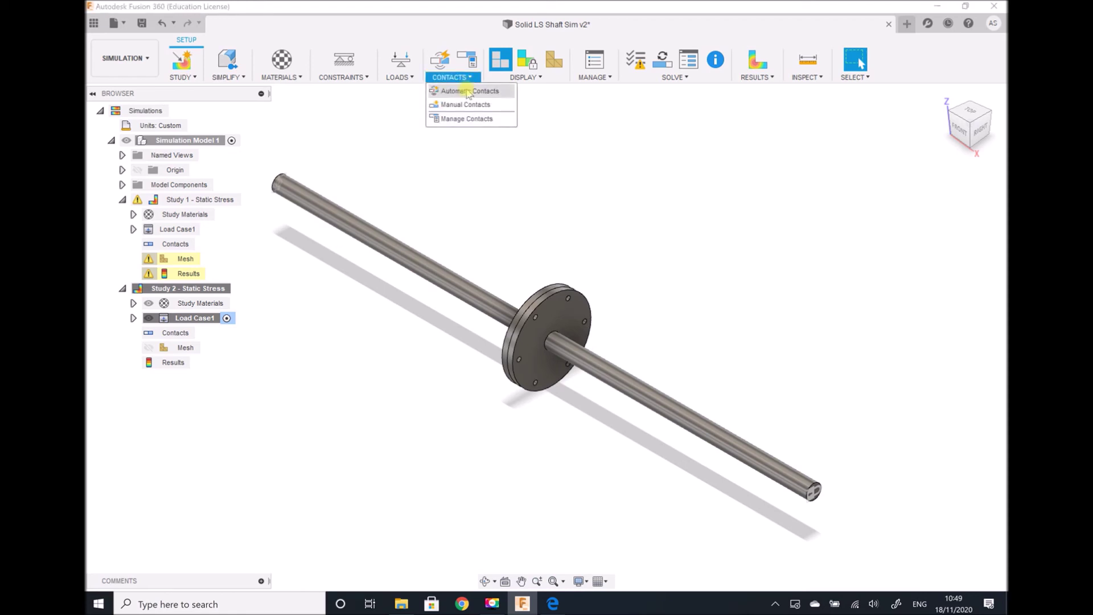
pyautogui.click(466, 92)
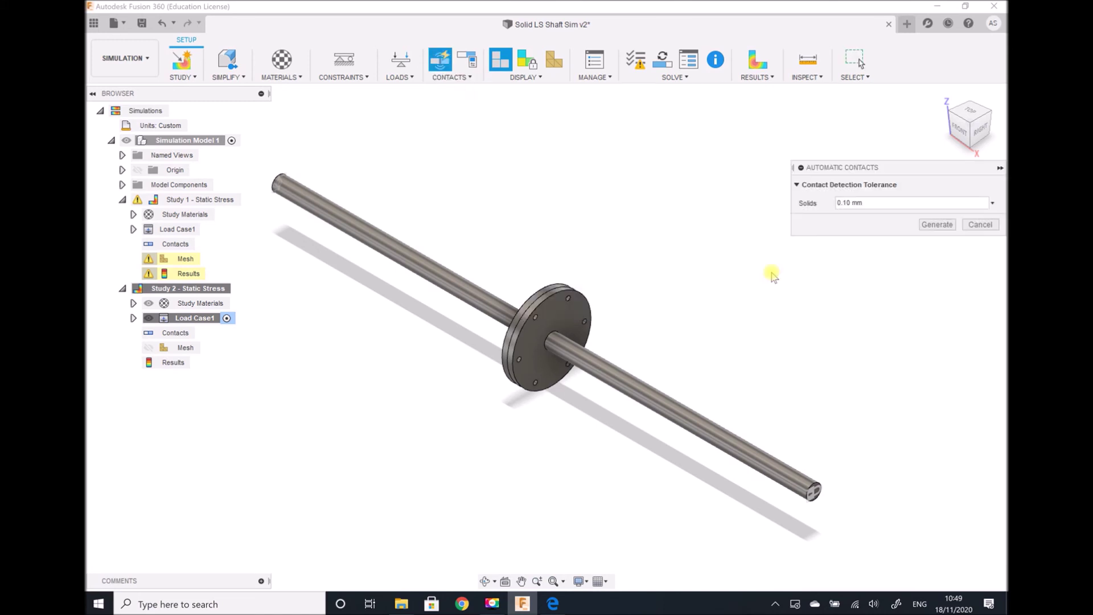
pyautogui.click(845, 207)
pyautogui.press('BackSpace')
pyautogui.write('4')
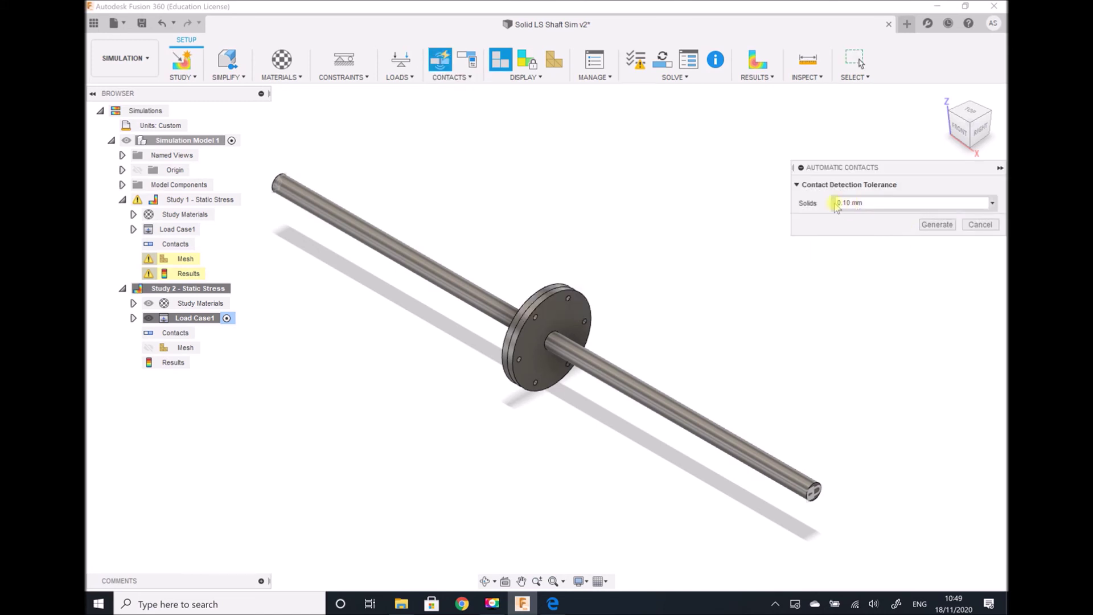
pyautogui.click(936, 225)
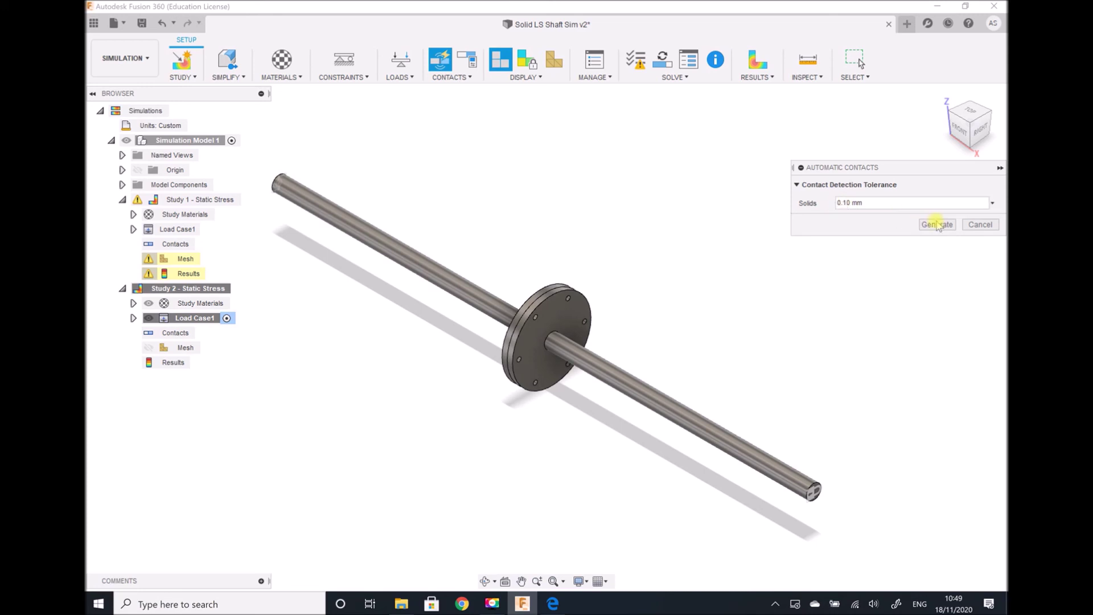
pyautogui.click(937, 225)
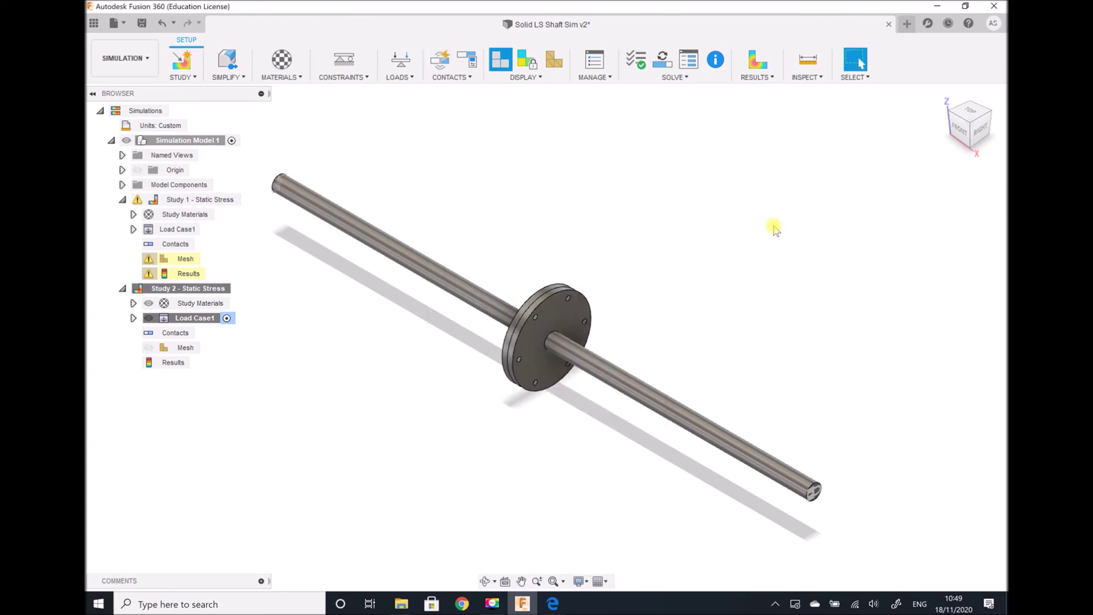
# Review the generated contact set and its available contact types in the Contacts Manager, and leave without changing anything.
pyautogui.click(465, 78)
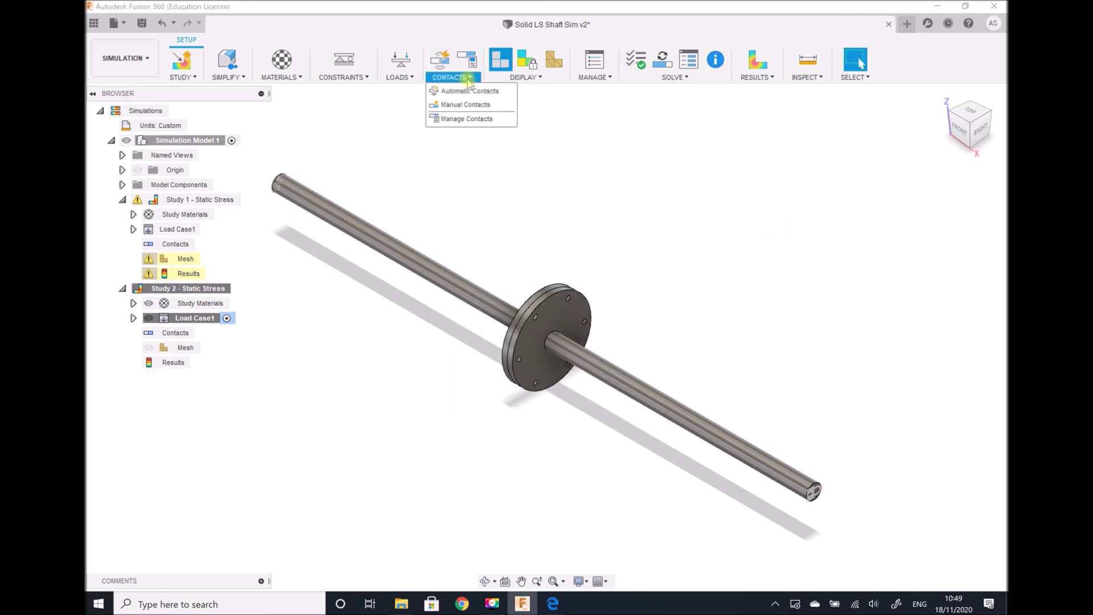
pyautogui.click(472, 118)
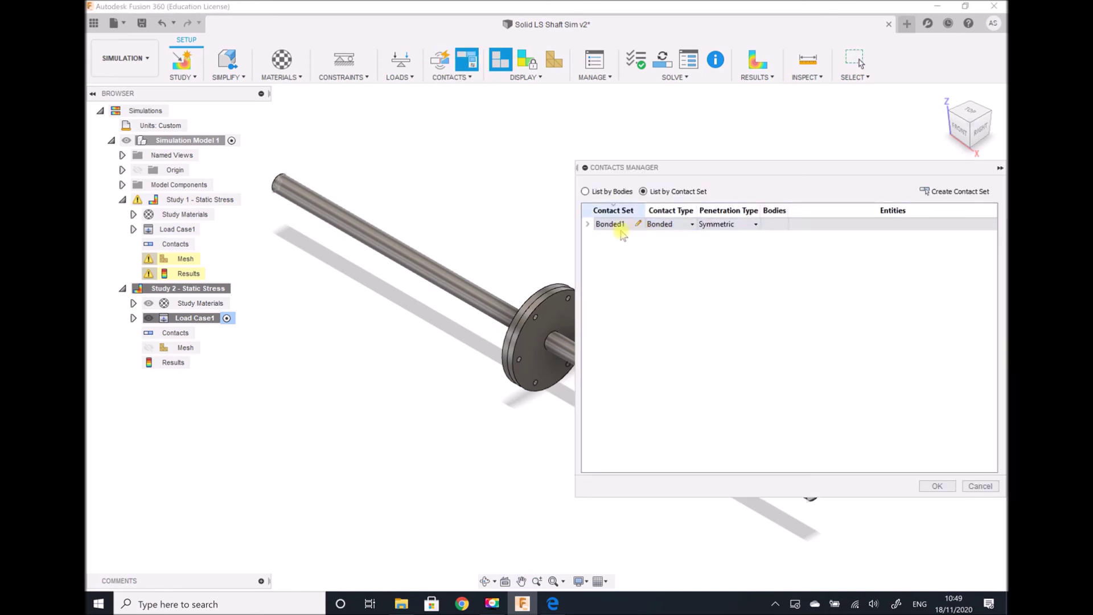
pyautogui.click(693, 225)
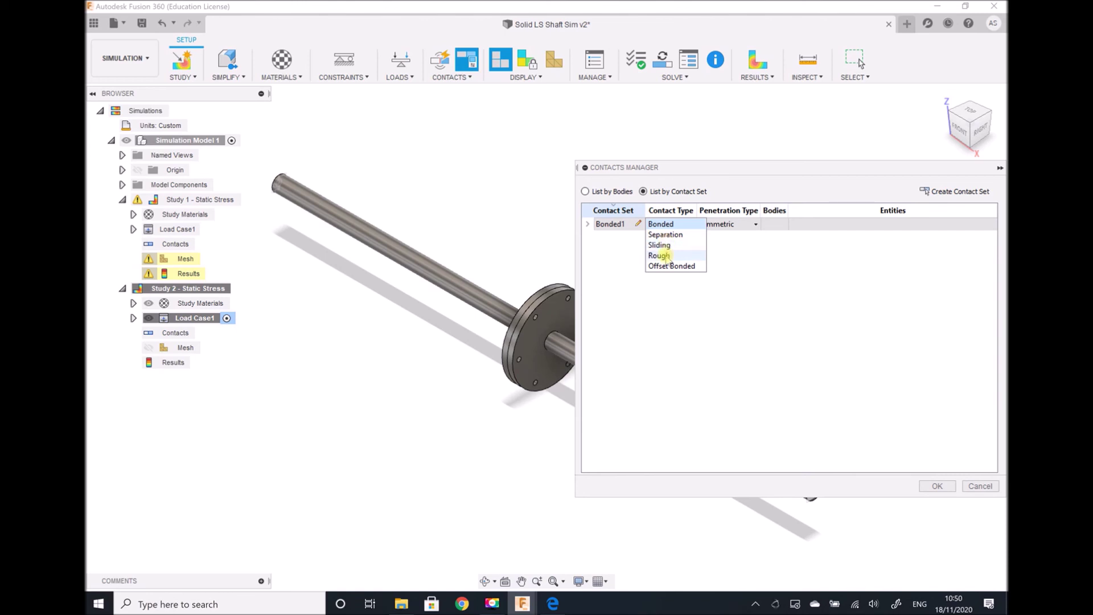
pyautogui.click(981, 487)
pyautogui.click(982, 486)
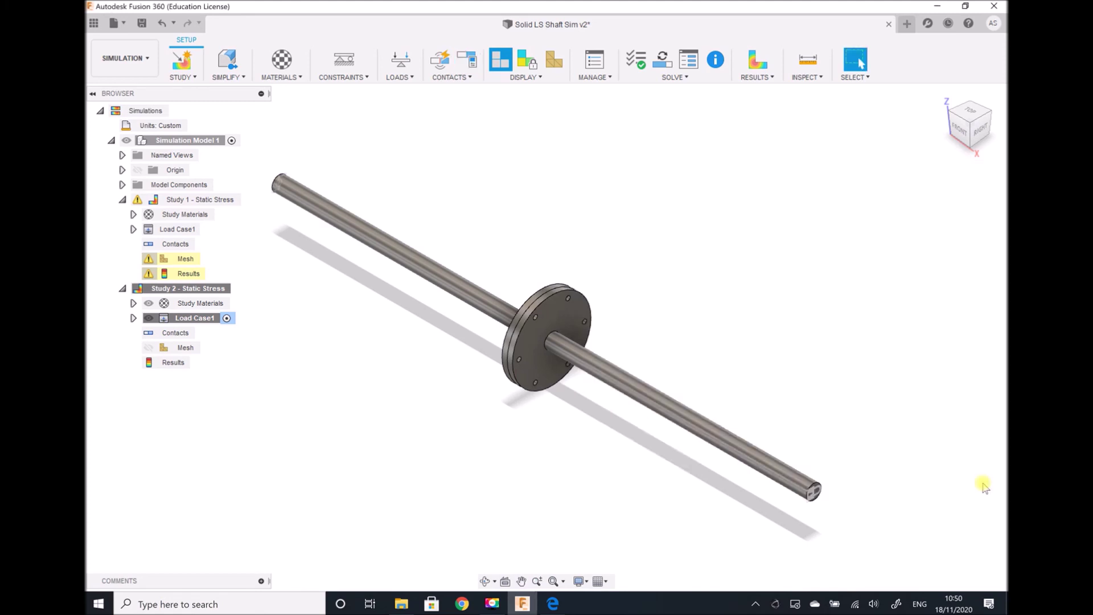
# Generate the mesh for Study 2 and solve the study on the cloud, closing the job status and results details.
pyautogui.click(686, 81)
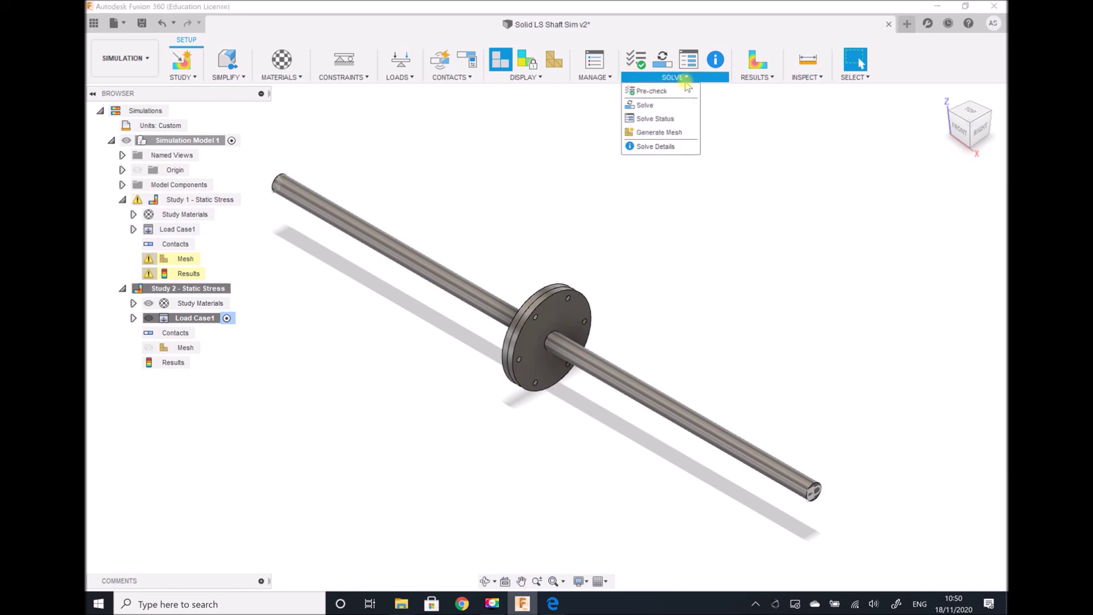
pyautogui.click(667, 139)
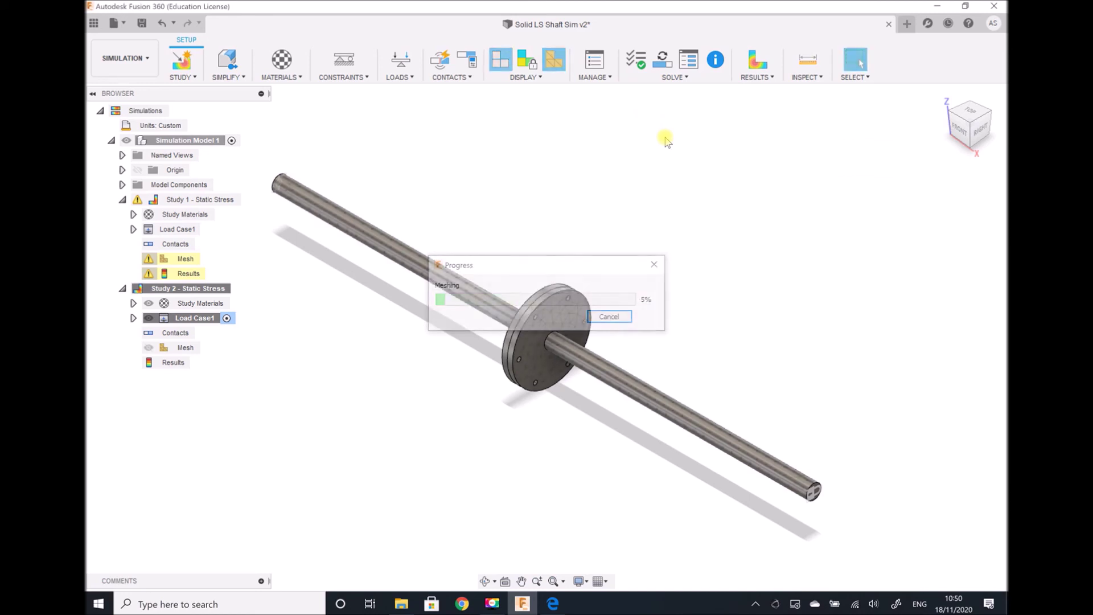
pyautogui.click(687, 80)
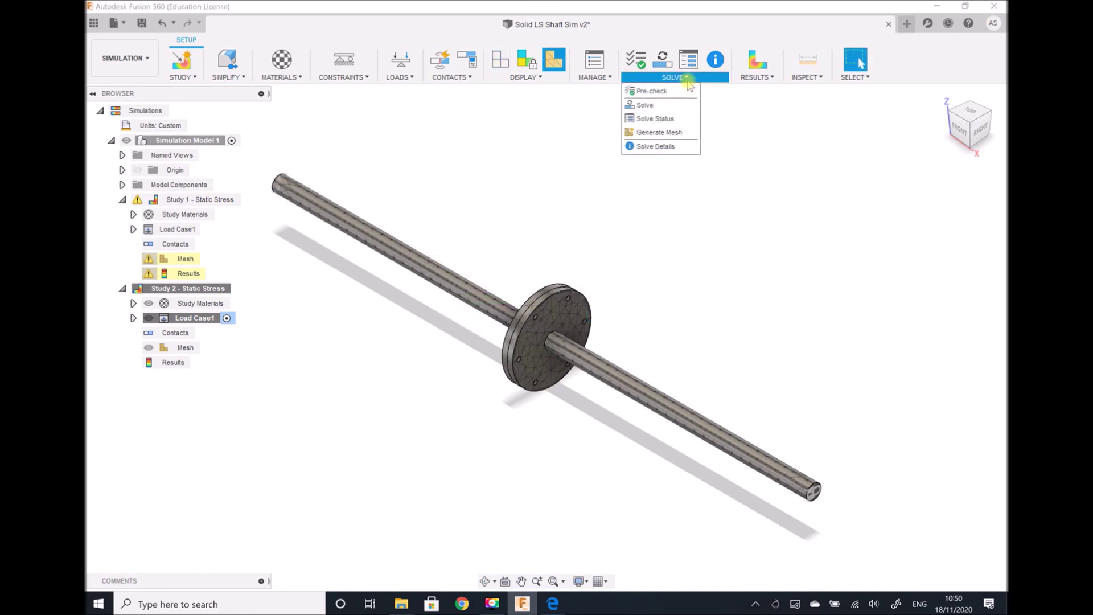
pyautogui.click(670, 106)
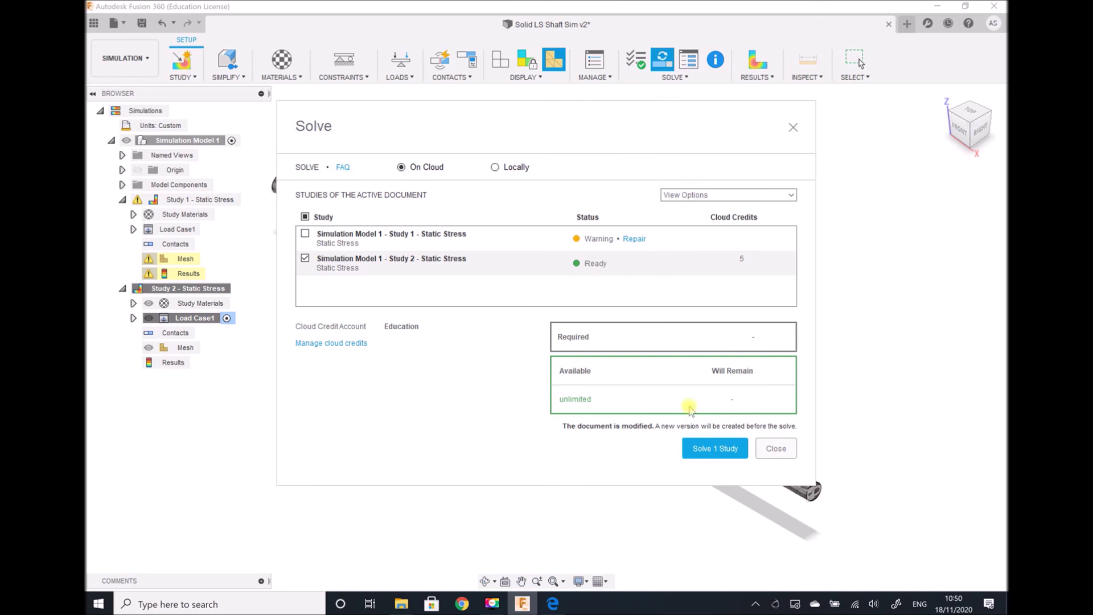
pyautogui.click(715, 449)
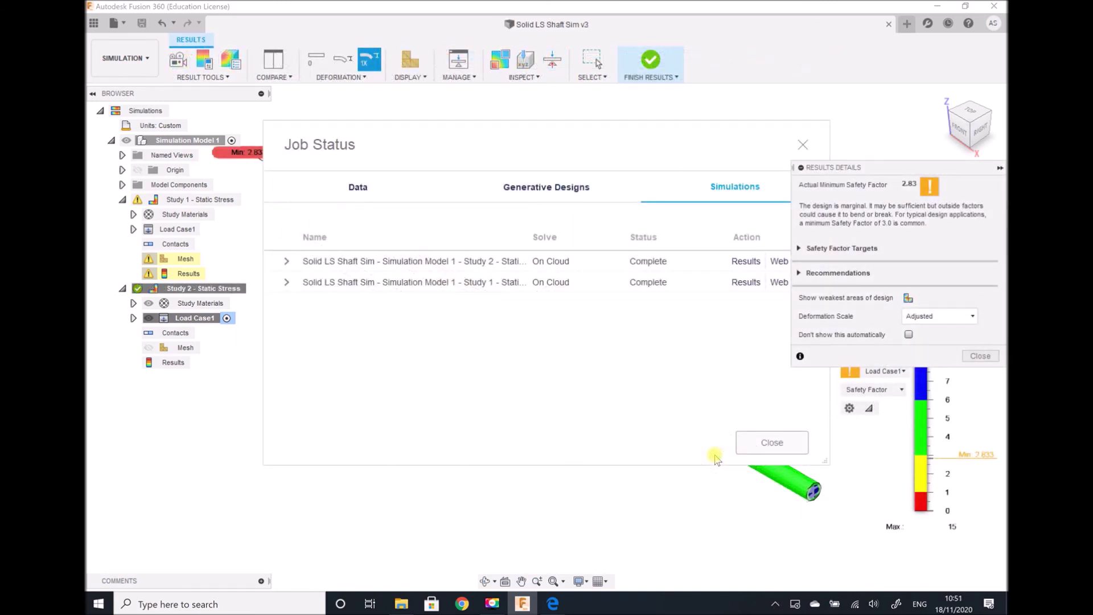
pyautogui.click(763, 444)
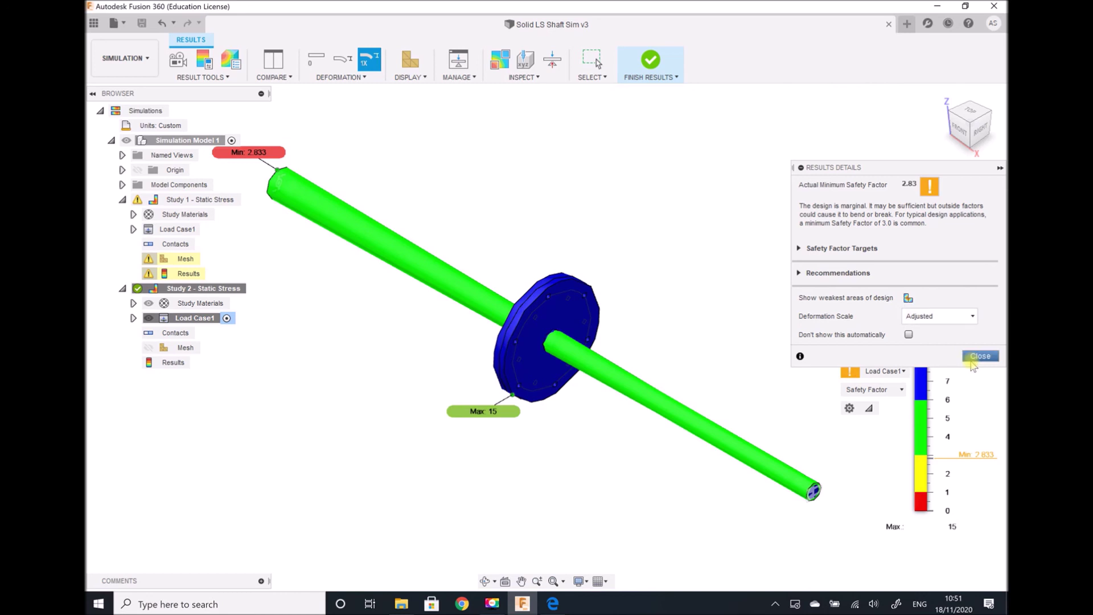
pyautogui.click(971, 360)
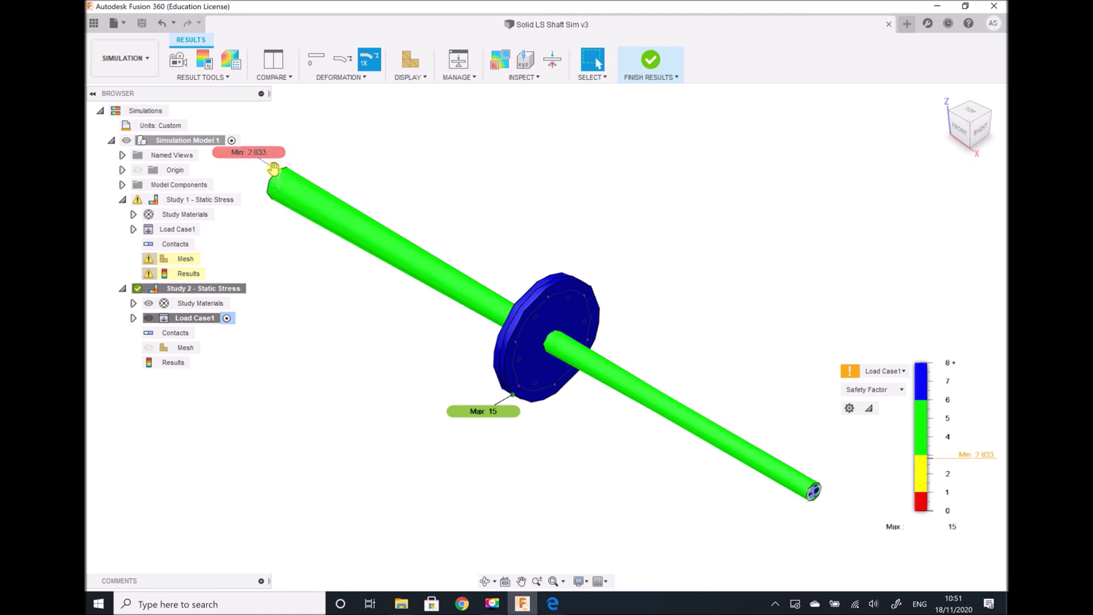
# Display the Stress result and examine the stress distribution closely at the moment-loaded end of the shaft.
pyautogui.click(888, 390)
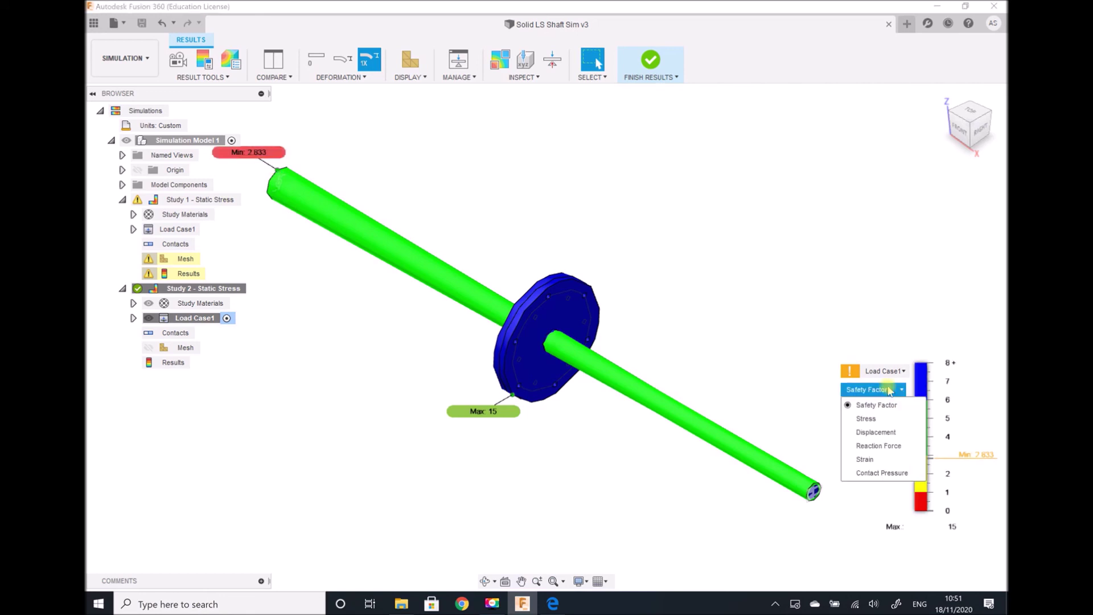
pyautogui.click(867, 418)
pyautogui.click(521, 581)
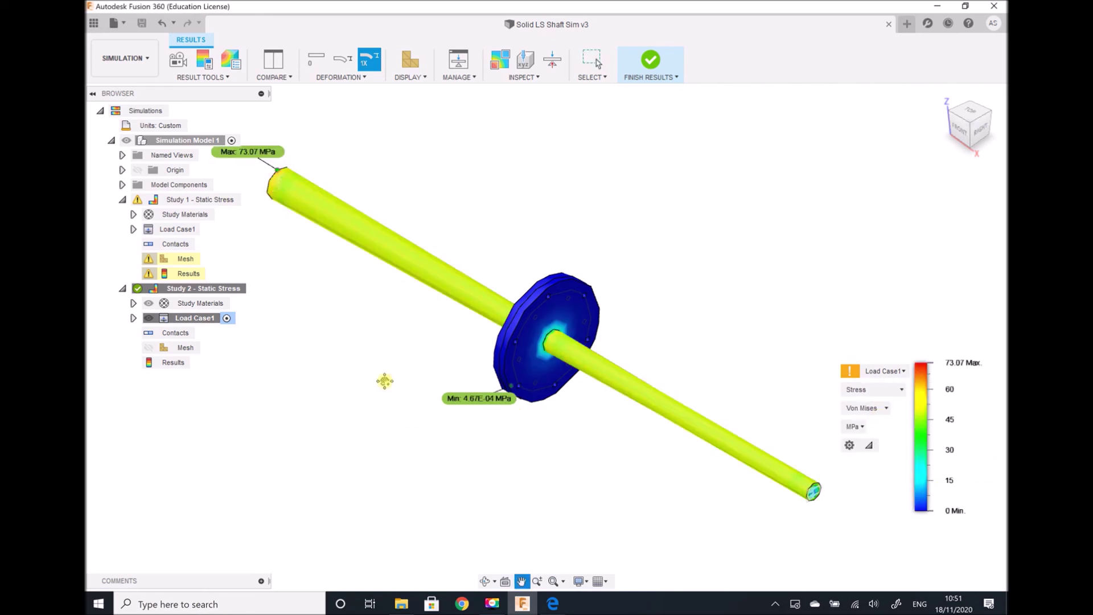
pyautogui.moveTo(339, 324); pyautogui.dragTo(538, 410)
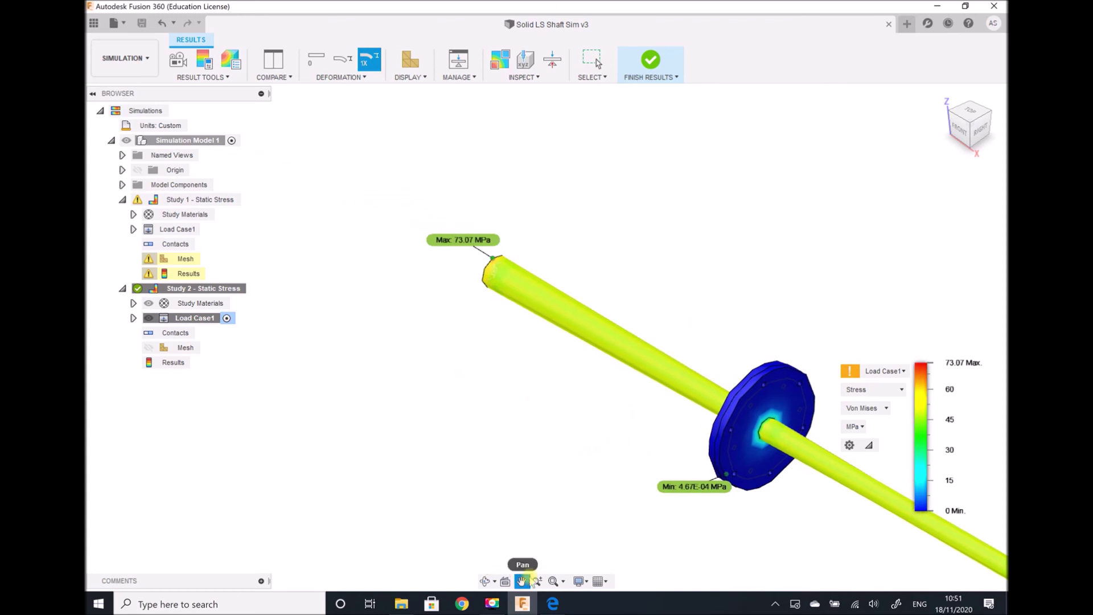
pyautogui.click(537, 580)
pyautogui.moveTo(381, 288); pyautogui.dragTo(495, 412)
pyautogui.click(521, 581)
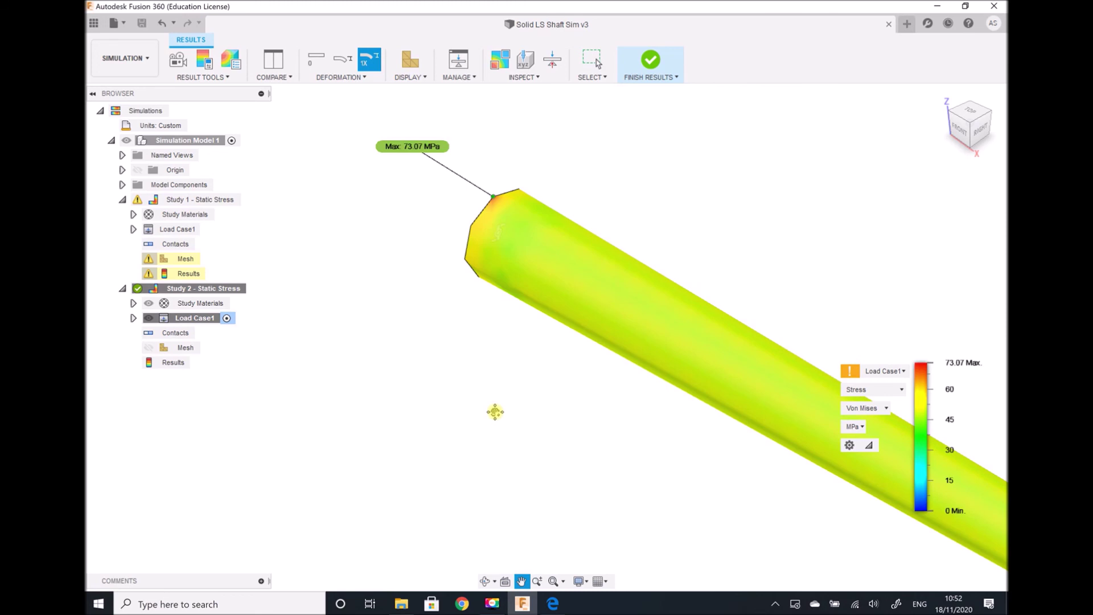
# Raise the lower threshold of the stress legend to about 53.89 MPa to isolate the most highly stressed regions.
pyautogui.press('Escape')
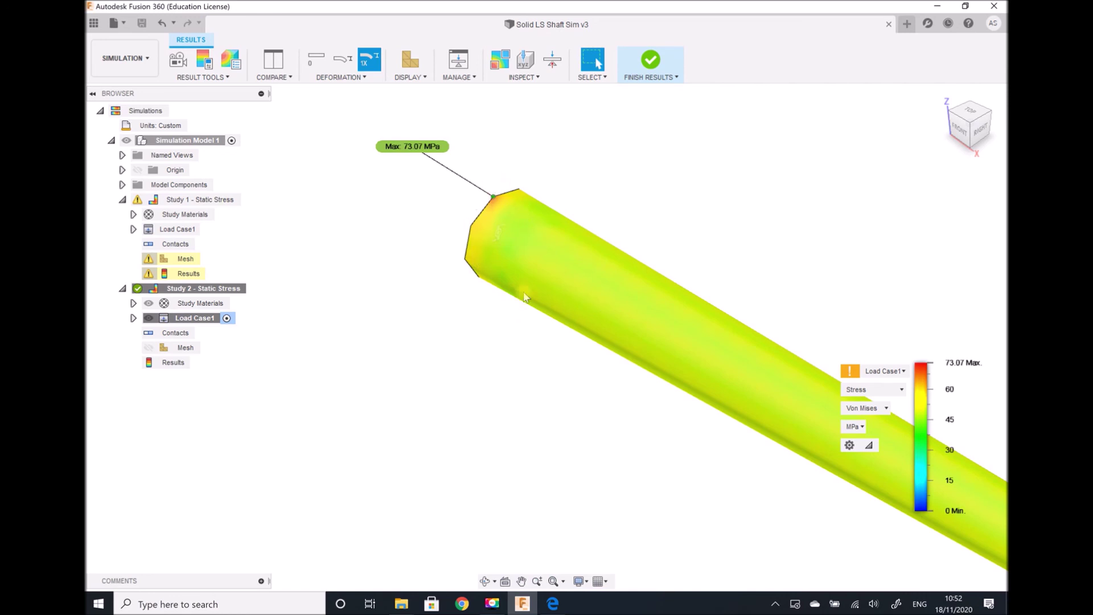
pyautogui.moveTo(920, 511)
pyautogui.moveTo(920, 510); pyautogui.dragTo(926, 402)
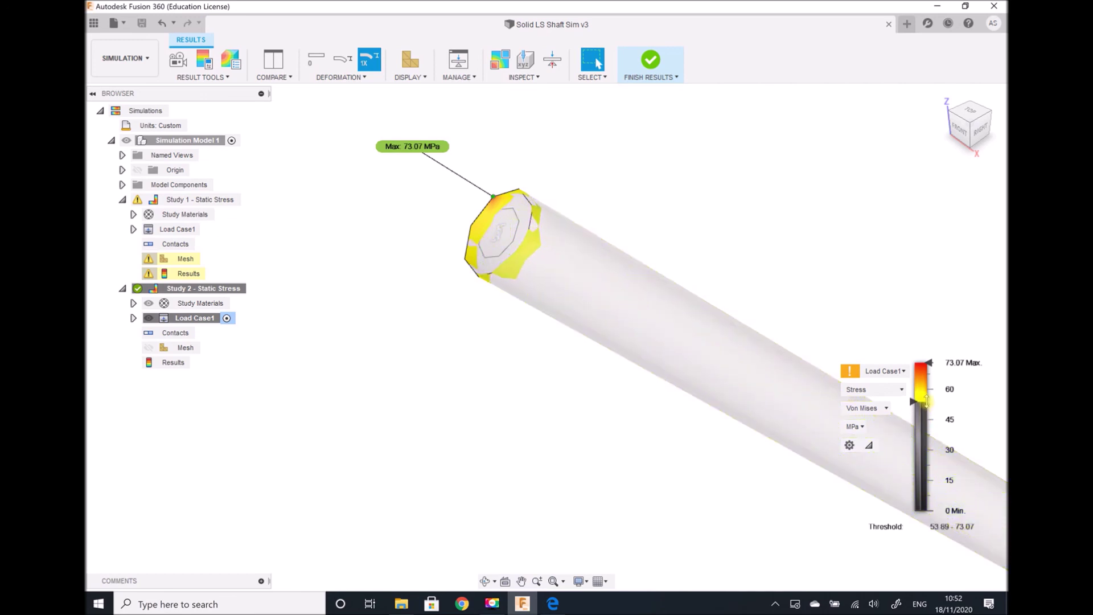